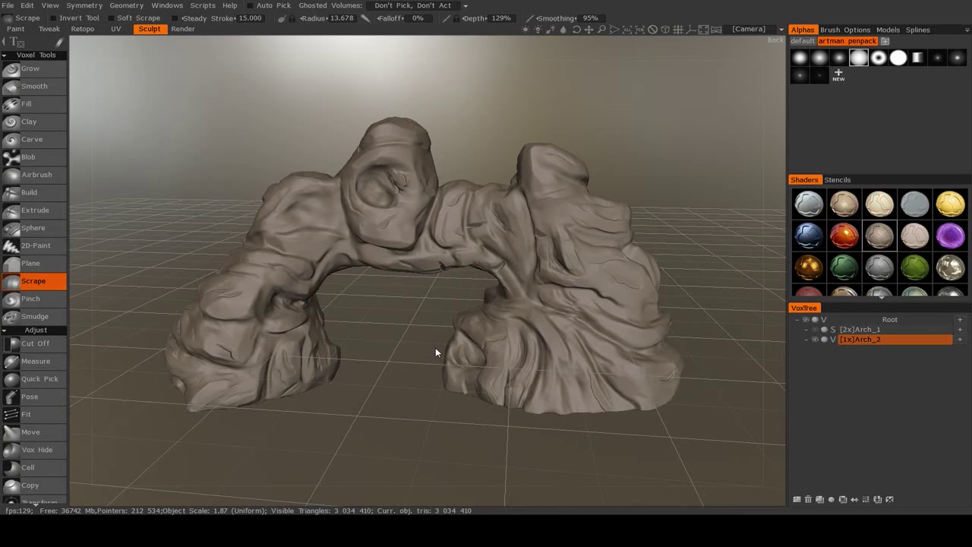
Examine the Arch_2 rock sculpt from several angles and inspect the creases on its left leg up close.
{"action": "left_click_drag", "start_coordinate": [420, 341], "coordinate": [441, 347]}
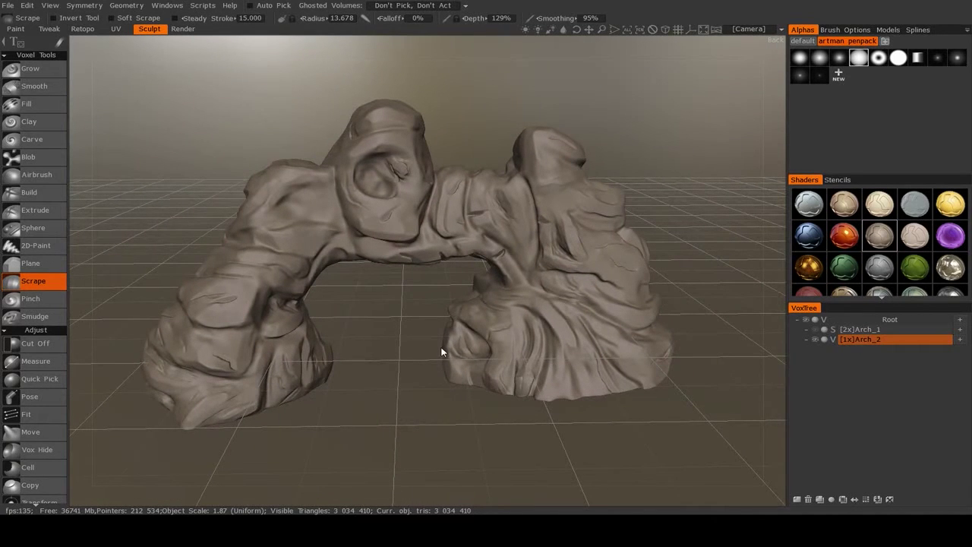
{"action": "left_click_drag", "start_coordinate": [431, 305], "coordinate": [391, 314]}
{"action": "scroll", "coordinate": [392, 314], "scroll_direction": "up", "scroll_amount": 3}
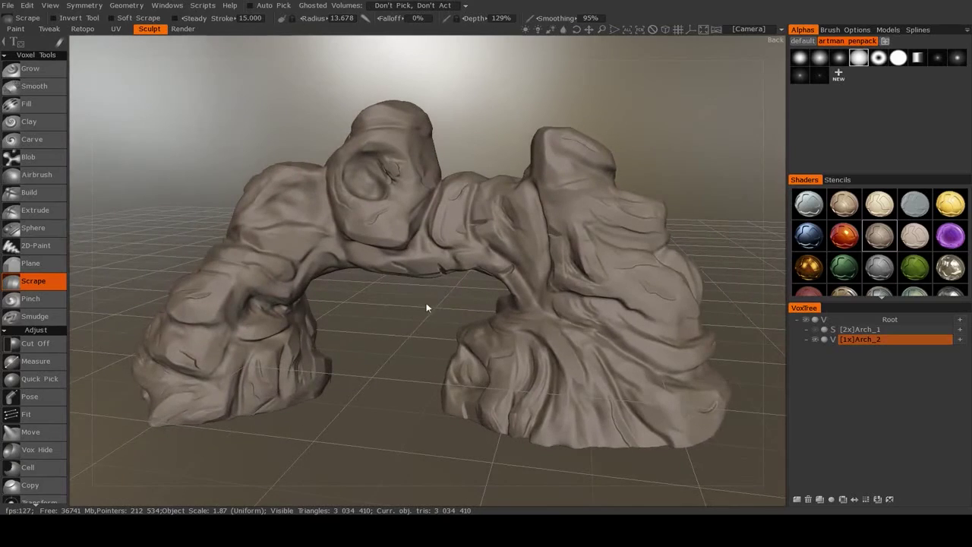
{"action": "middle_click_drag", "start_coordinate": [424, 402], "coordinate": [364, 372]}
{"action": "left_click_drag", "start_coordinate": [364, 373], "coordinate": [469, 392]}
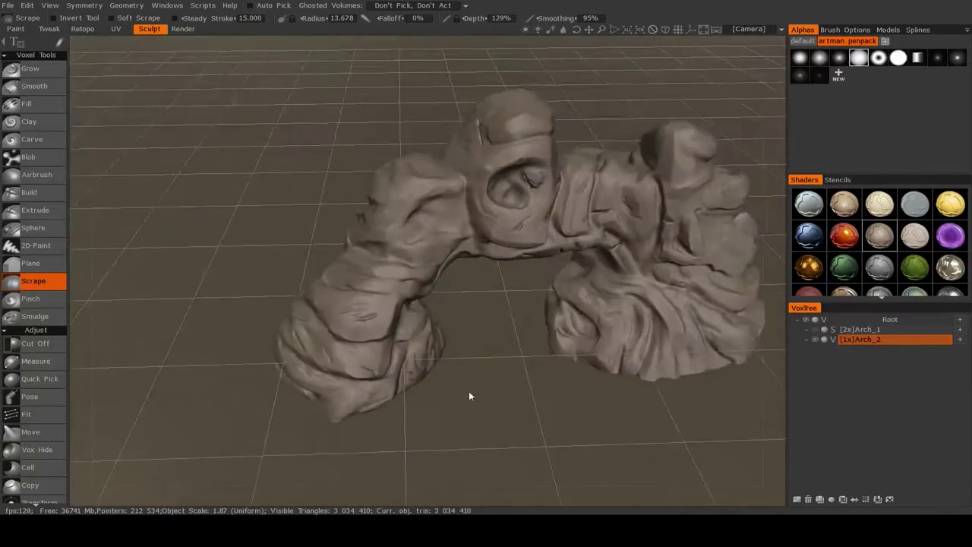
{"action": "right_click_drag", "start_coordinate": [469, 392], "coordinate": [493, 380]}
{"action": "mouse_move", "coordinate": [493, 384]}
{"action": "left_mouse_down"}
{"action": "mouse_move", "coordinate": [577, 343]}
{"action": "mouse_move", "coordinate": [580, 290]}
{"action": "mouse_move", "coordinate": [455, 300]}
{"action": "left_mouse_up"}
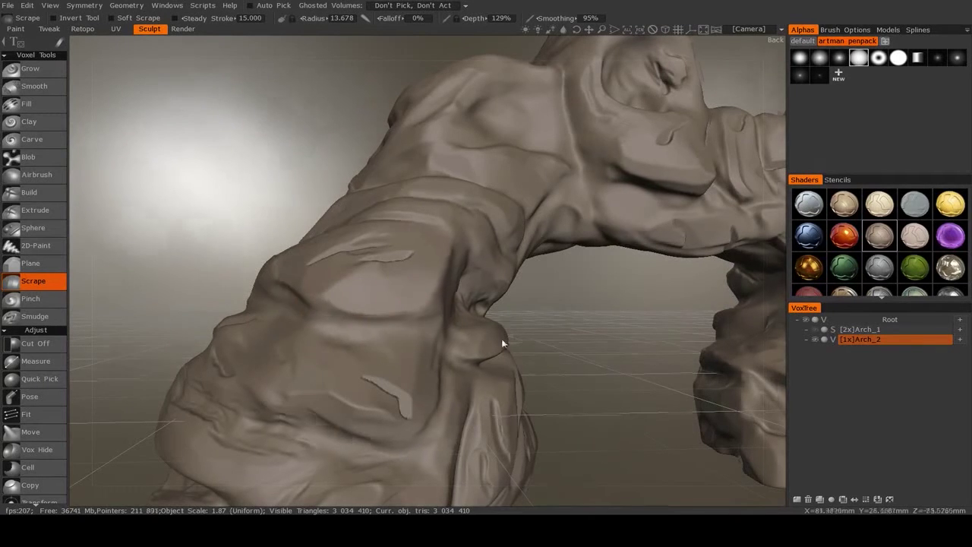
{"action": "mouse_move", "coordinate": [502, 341]}
{"action": "left_mouse_down"}
{"action": "mouse_move", "coordinate": [416, 311]}
{"action": "mouse_move", "coordinate": [412, 369]}
{"action": "left_mouse_up"}
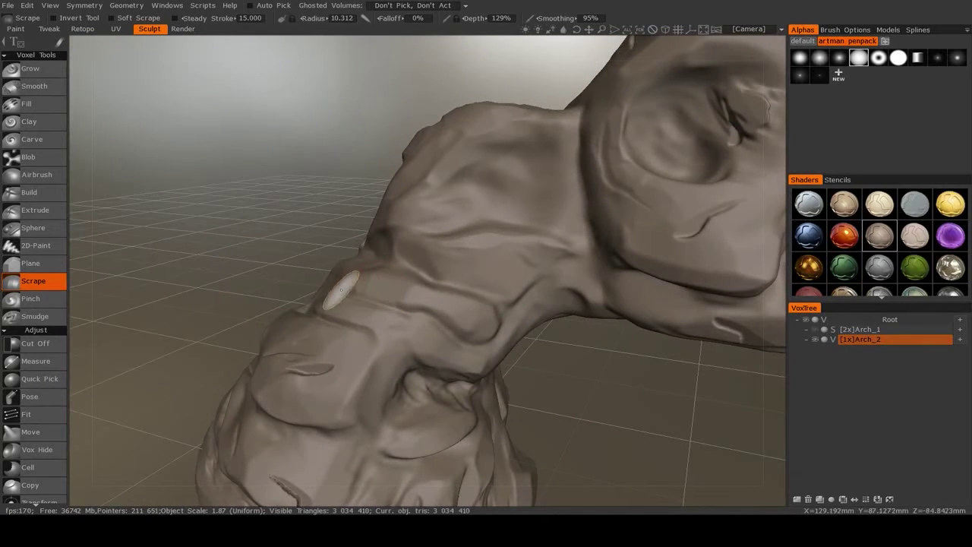
{"action": "mouse_move", "coordinate": [430, 330]}
{"action": "left_mouse_down"}
{"action": "mouse_move", "coordinate": [595, 395]}
{"action": "mouse_move", "coordinate": [573, 392]}
{"action": "left_mouse_up"}
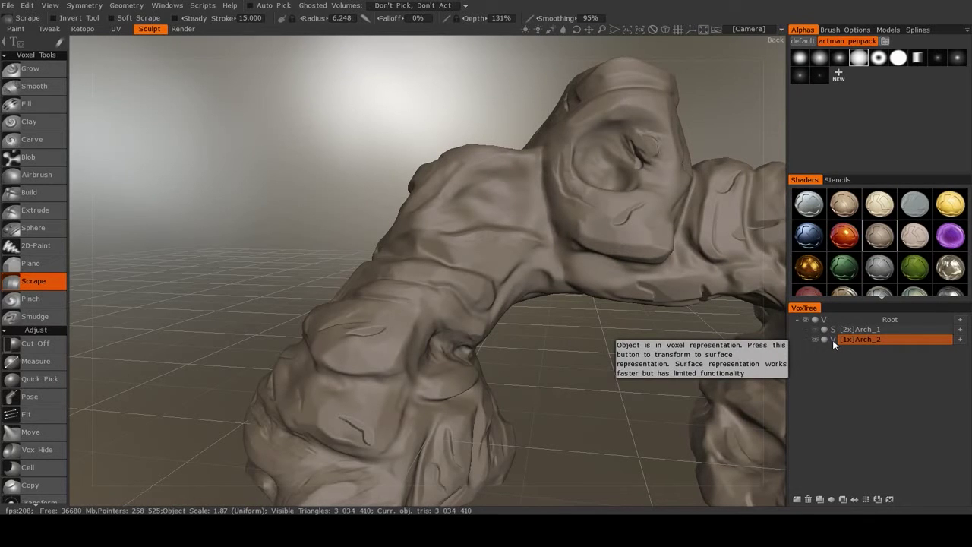
Convert the Arch_2 volume from voxel to surface representation and inspect its mesh density up close in wireframe.
{"action": "left_click", "coordinate": [834, 344]}
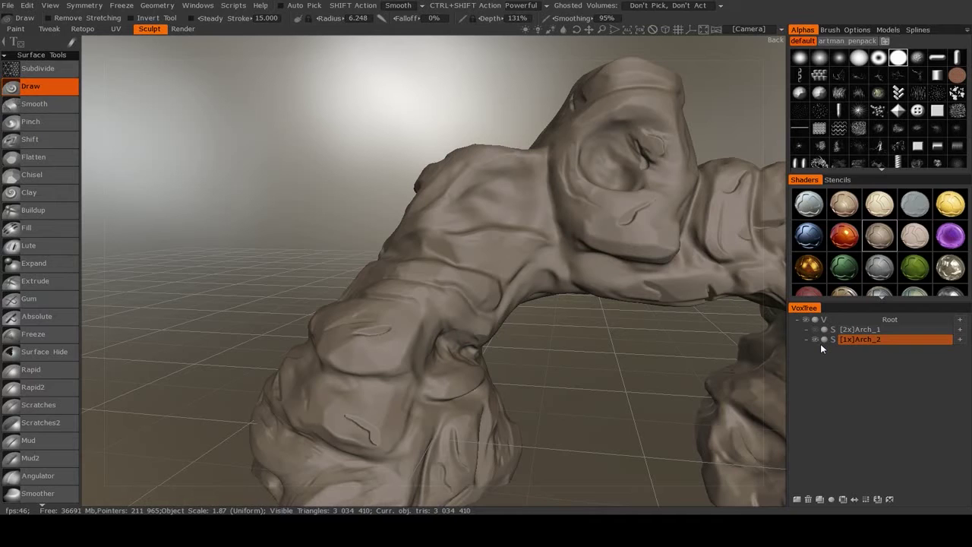
{"action": "scroll", "coordinate": [589, 353], "scroll_direction": "up", "scroll_amount": 6}
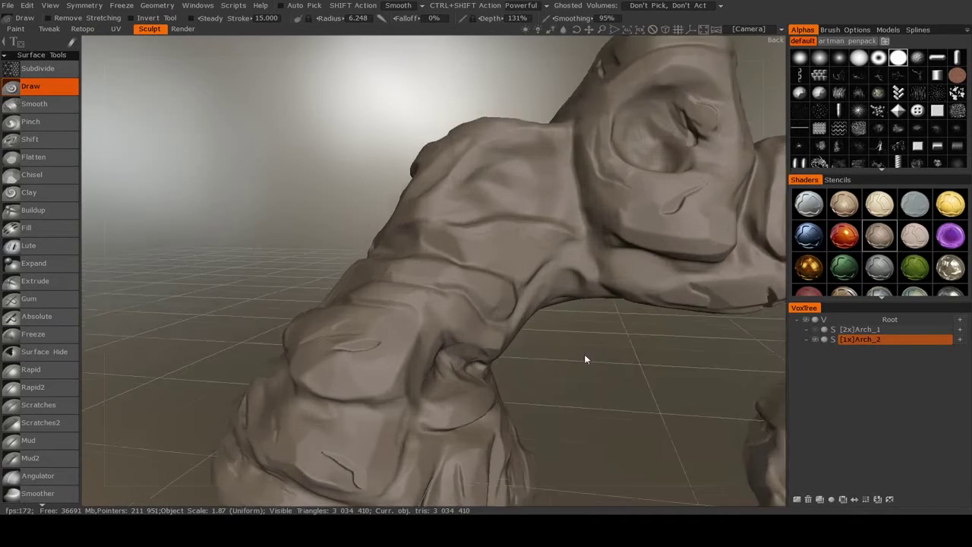
{"action": "left_click_drag", "start_coordinate": [642, 383], "coordinate": [639, 414]}
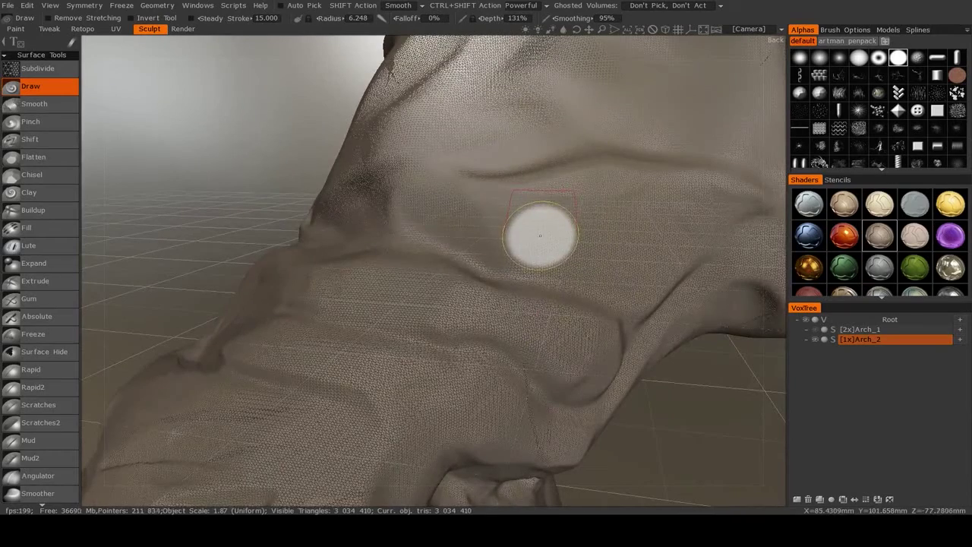
{"action": "mouse_move", "coordinate": [546, 276]}
{"action": "left_mouse_down", "text": "alt"}
{"action": "mouse_move", "coordinate": [528, 286]}
{"action": "mouse_move", "coordinate": [541, 293]}
{"action": "left_mouse_up", "text": "alt"}
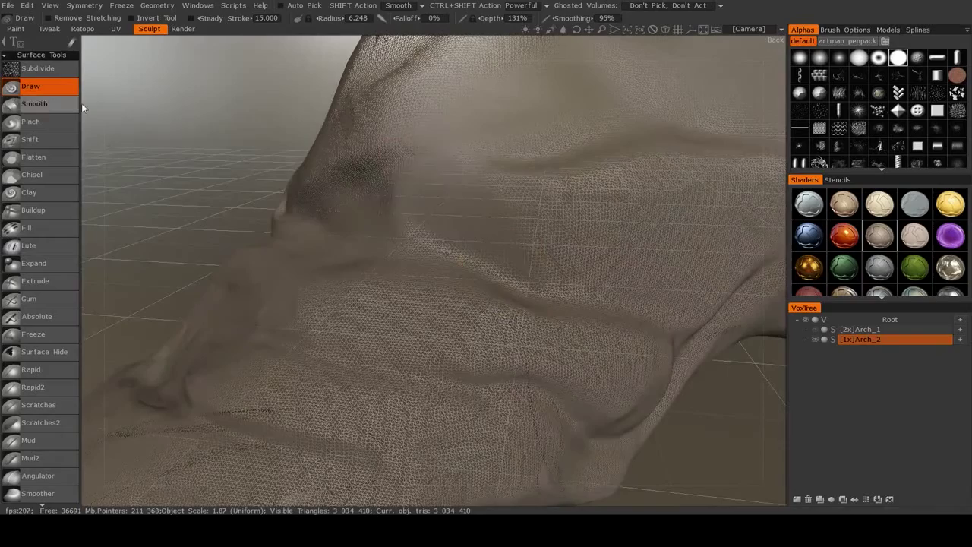
{"action": "right_click_drag", "start_coordinate": [616, 240], "coordinate": [509, 346]}
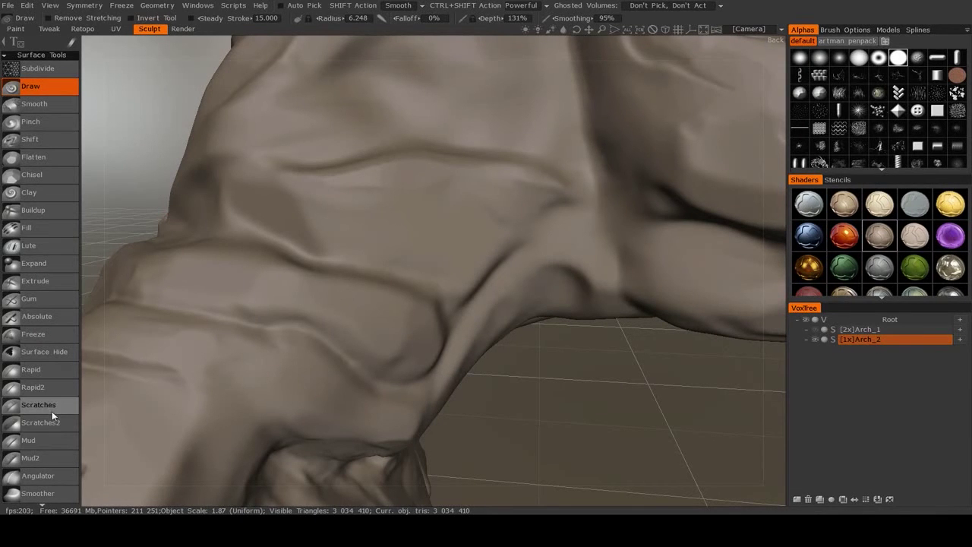
Activate the Angulator surface sculpting tool.
{"action": "left_click_drag", "start_coordinate": [53, 428], "coordinate": [50, 274]}
{"action": "scroll", "coordinate": [47, 299], "scroll_direction": "up", "scroll_amount": 5}
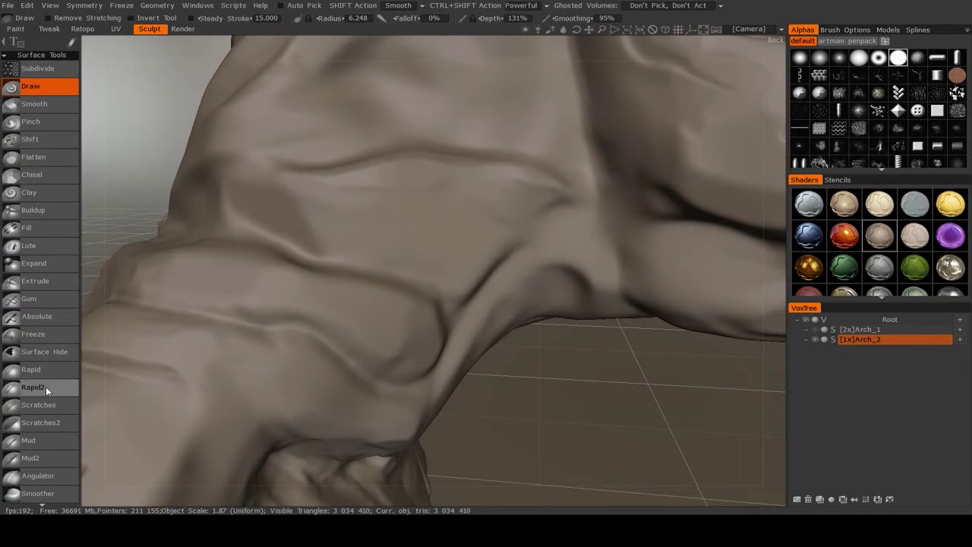
{"action": "right_click_drag", "start_coordinate": [47, 417], "coordinate": [50, 311]}
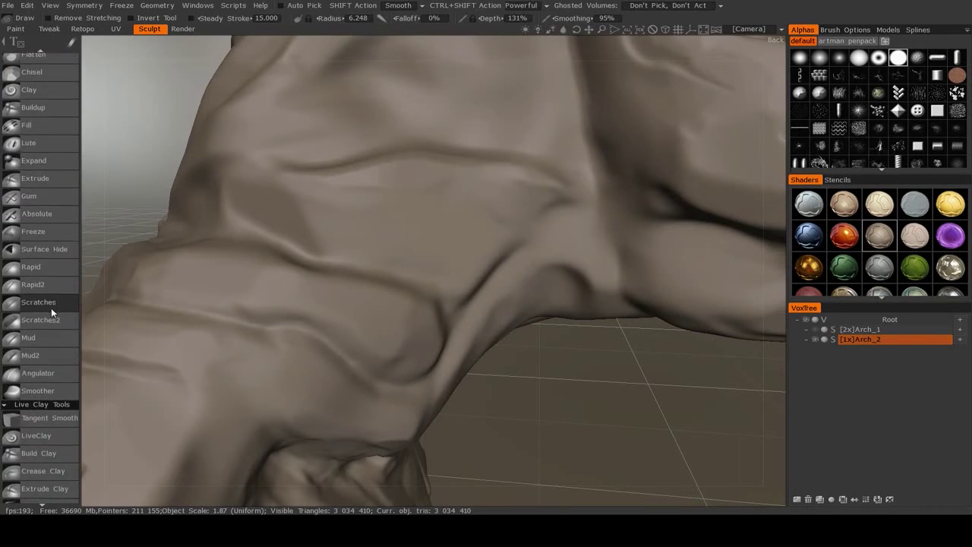
{"action": "left_click", "coordinate": [33, 373]}
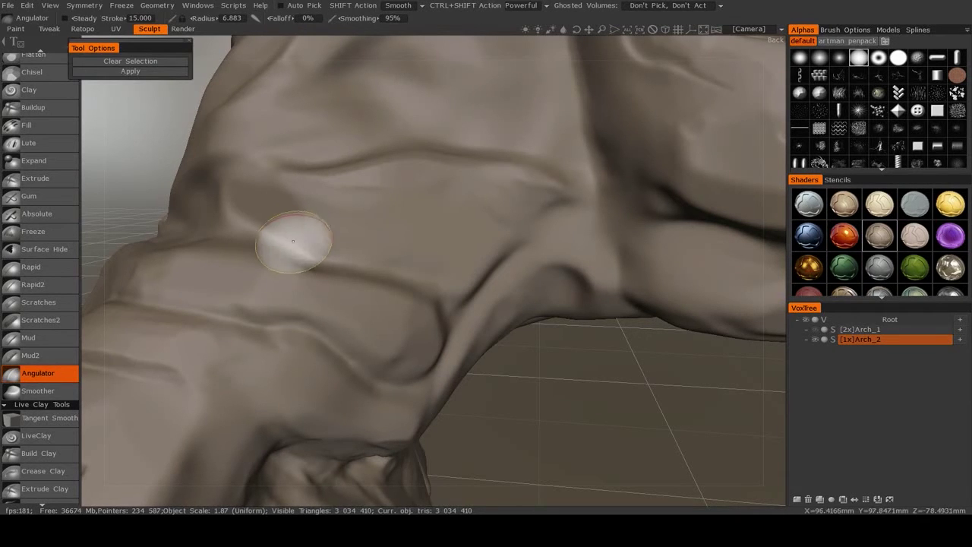
{"action": "middle_click_drag", "start_coordinate": [294, 243], "coordinate": [358, 271]}
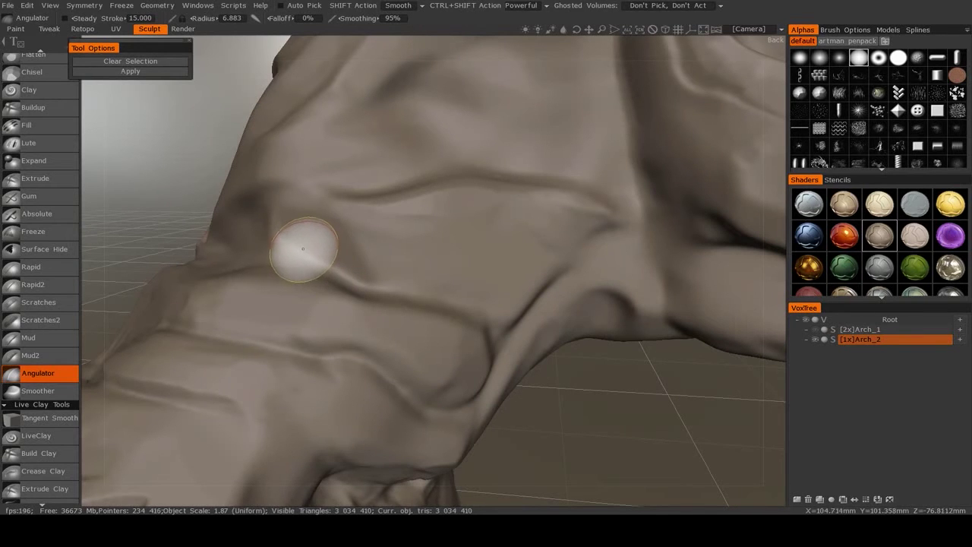
{"action": "left_click_drag", "start_coordinate": [307, 249], "coordinate": [323, 260]}
{"action": "key", "text": "ctrl+z"}
Mark a strip along the upper crease of the arch's left leg and apply Angulator to sharpen it.
{"action": "right_click_drag", "start_coordinate": [347, 246], "coordinate": [347, 315], "text": "alt"}
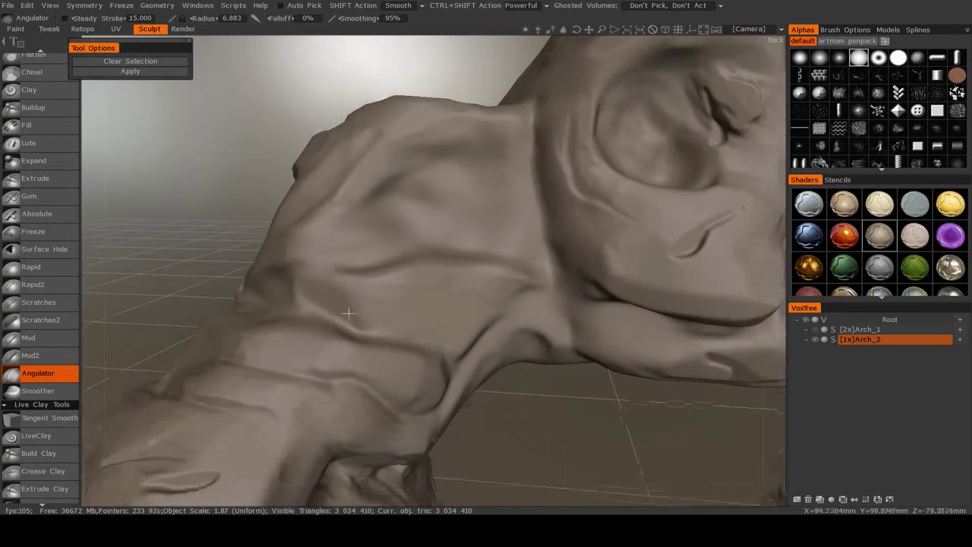
{"action": "middle_click_drag", "start_coordinate": [347, 314], "coordinate": [303, 307], "text": "alt"}
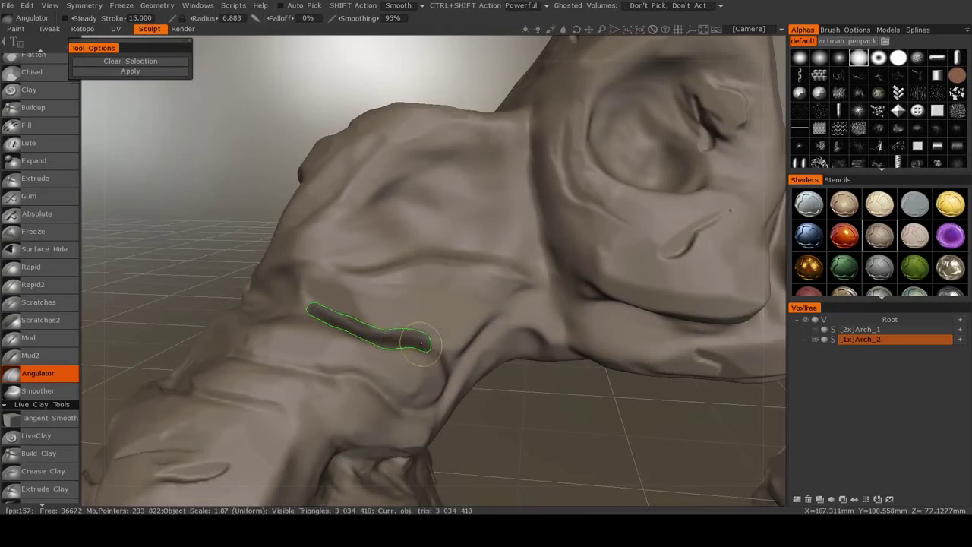
{"action": "mouse_move", "coordinate": [421, 344]}
{"action": "left_mouse_down"}
{"action": "mouse_move", "coordinate": [438, 354]}
{"action": "mouse_move", "coordinate": [387, 281]}
{"action": "left_mouse_up"}
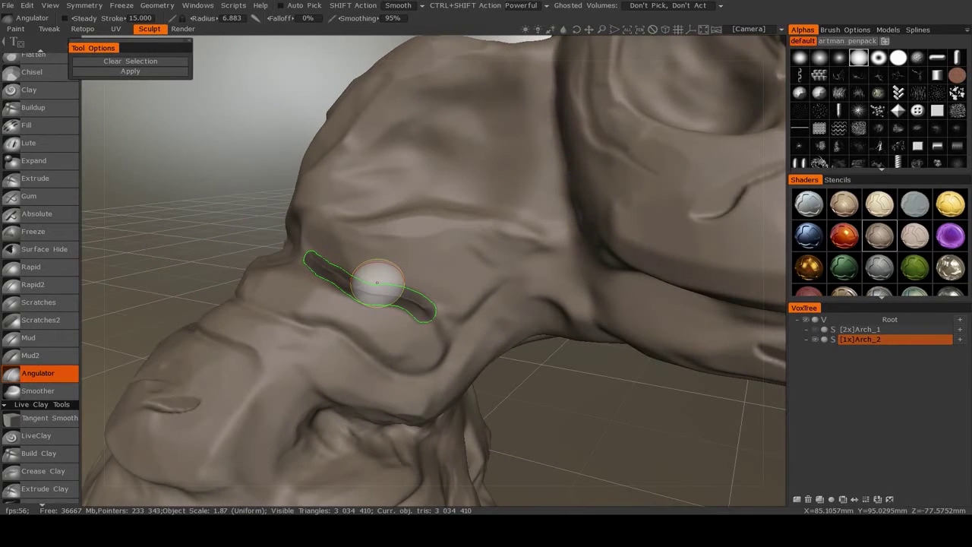
{"action": "mouse_move", "coordinate": [377, 282]}
{"action": "left_mouse_down", "text": "alt"}
{"action": "mouse_move", "coordinate": [406, 314]}
{"action": "mouse_move", "coordinate": [471, 314]}
{"action": "left_mouse_up", "text": "alt"}
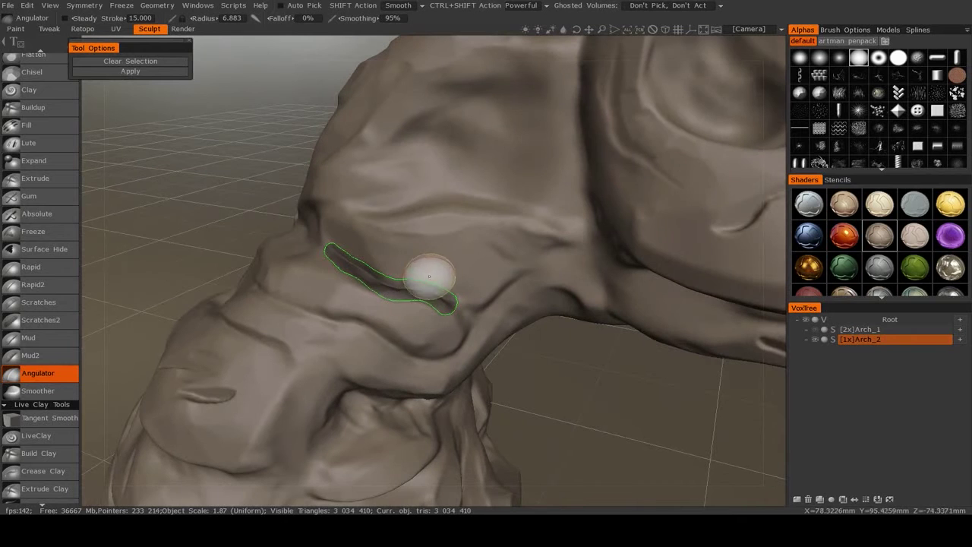
{"action": "right_click_drag", "start_coordinate": [427, 266], "coordinate": [430, 284], "text": "alt"}
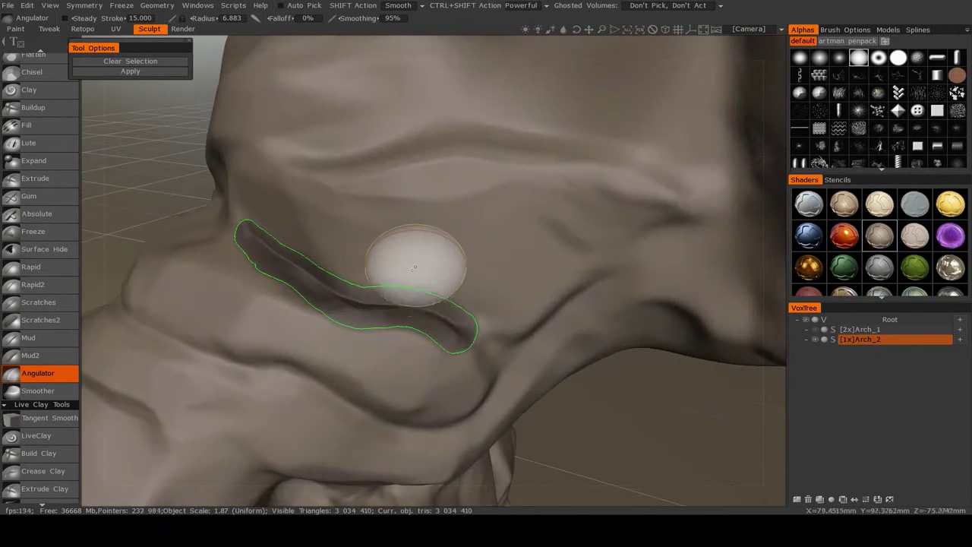
{"action": "key", "text": "w"}
{"action": "key", "text": "w"}
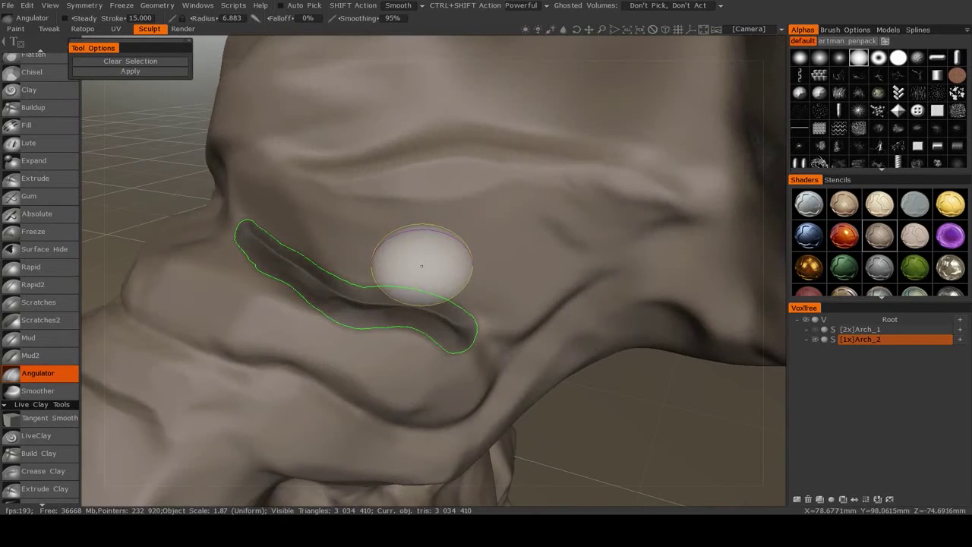
{"action": "key", "text": "Return"}
Enable Steady Stroke at 15.000, mark the next crease down the left leg, and sharpen it with Angulator.
{"action": "right_click_drag", "start_coordinate": [471, 293], "coordinate": [456, 258], "text": "alt"}
{"action": "left_click_drag", "start_coordinate": [456, 258], "coordinate": [445, 266], "text": "alt"}
{"action": "right_click_drag", "start_coordinate": [445, 266], "coordinate": [439, 300], "text": "alt"}
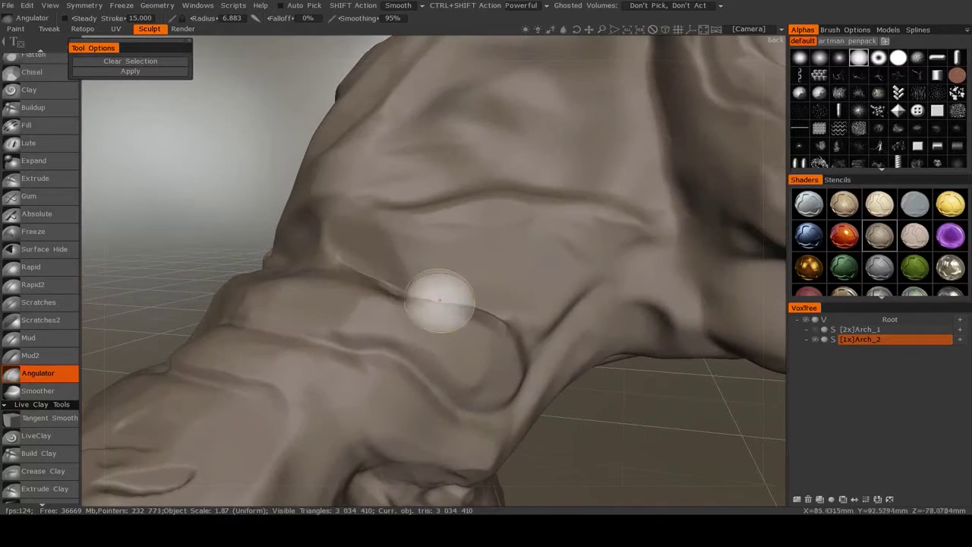
{"action": "left_click_drag", "start_coordinate": [494, 319], "coordinate": [497, 353], "text": "alt"}
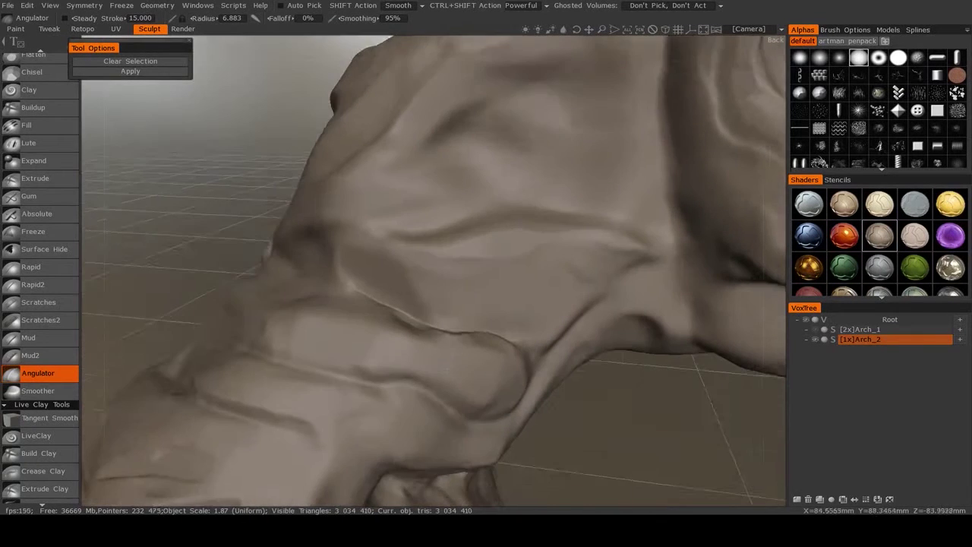
{"action": "left_click_drag", "start_coordinate": [364, 282], "coordinate": [407, 294], "text": "alt"}
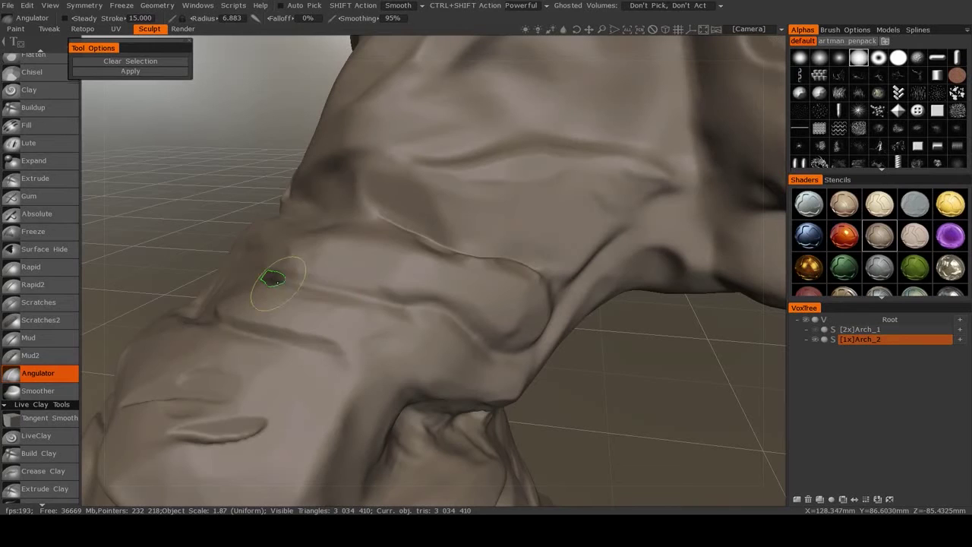
{"action": "mouse_move", "coordinate": [274, 279]}
{"action": "left_mouse_down"}
{"action": "mouse_move", "coordinate": [314, 281]}
{"action": "mouse_move", "coordinate": [281, 261]}
{"action": "left_mouse_up"}
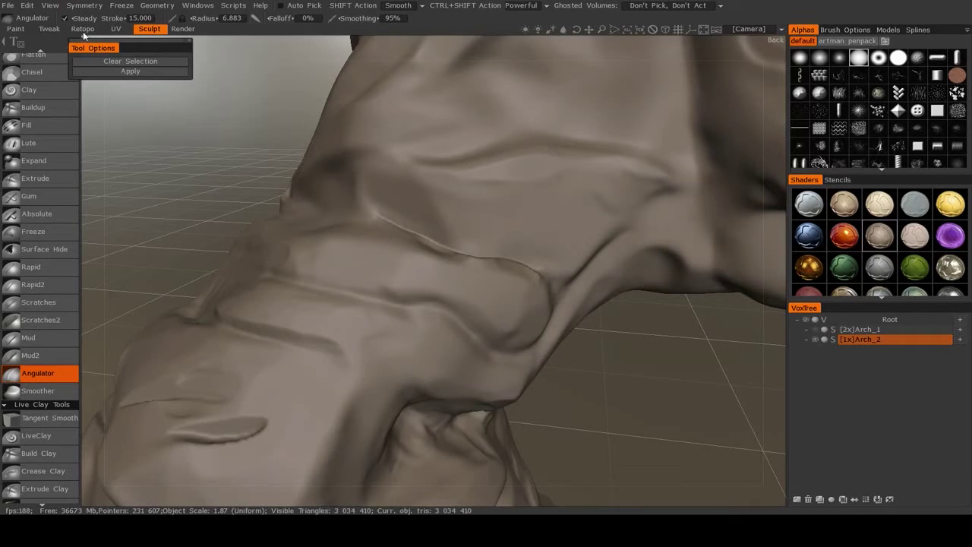
{"action": "left_click_drag", "start_coordinate": [297, 250], "coordinate": [265, 275]}
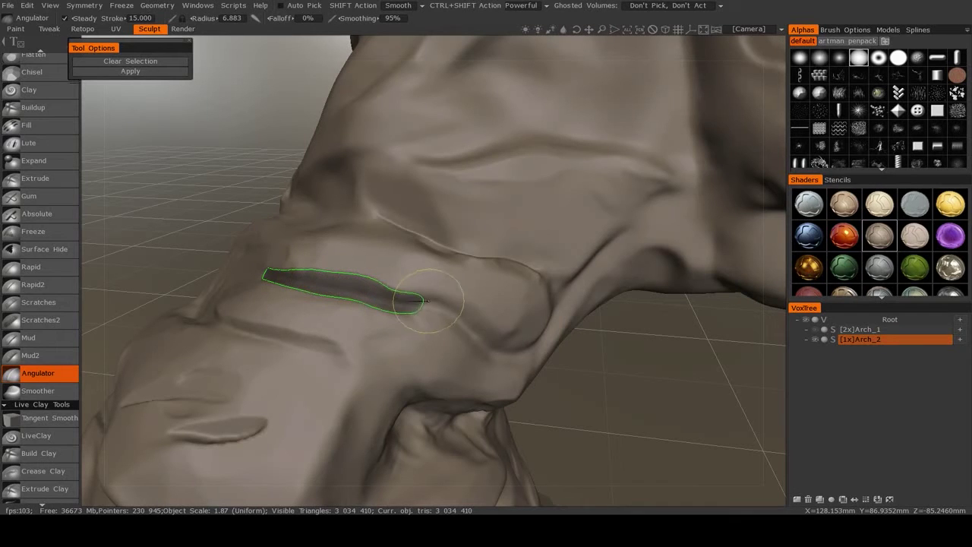
{"action": "left_click_drag", "start_coordinate": [480, 347], "coordinate": [502, 347]}
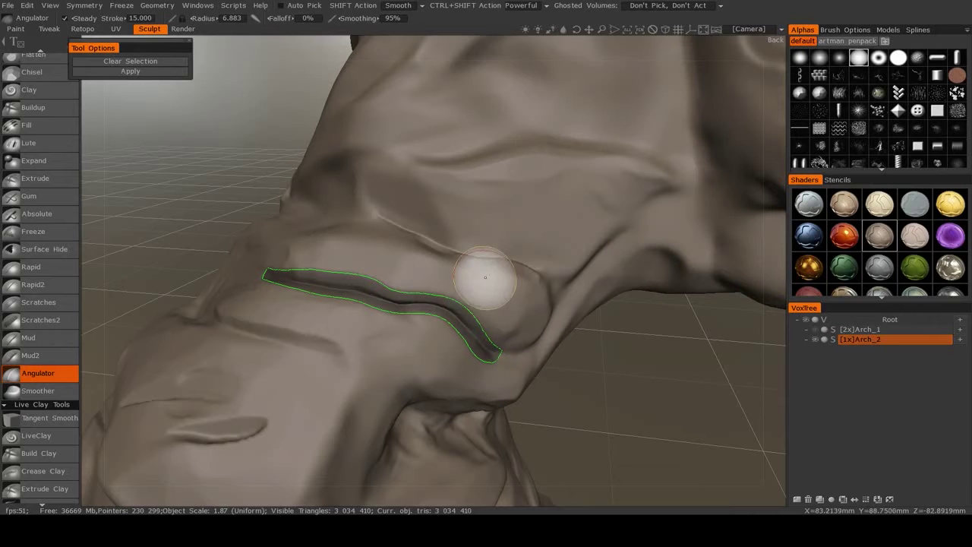
{"action": "left_click_drag", "start_coordinate": [431, 300], "coordinate": [452, 300]}
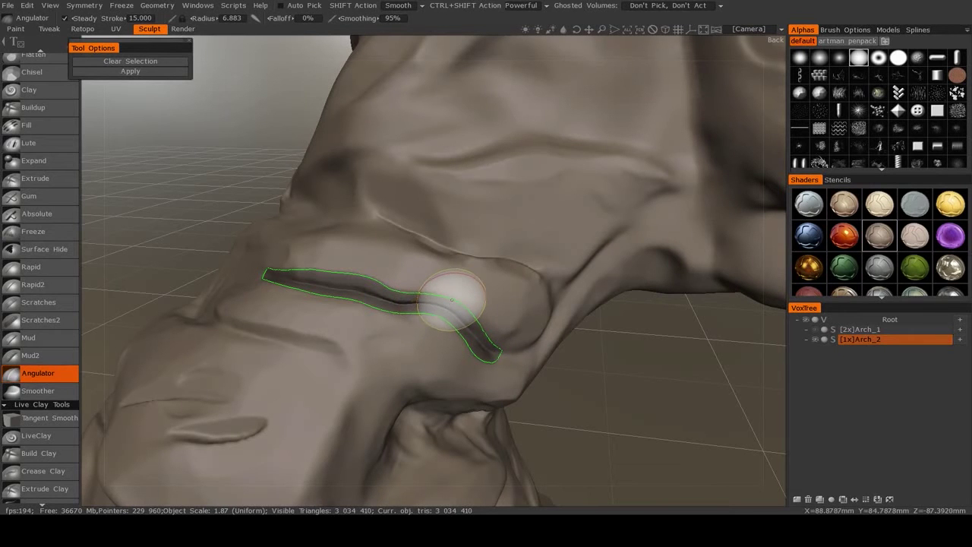
{"action": "key", "text": "Return"}
Reduce the brush radius to 5.299 and mark the long curved fold running from the left shoulder toward the hollowed boulder.
{"action": "scroll", "coordinate": [513, 290], "scroll_direction": "down", "scroll_amount": 4}
{"action": "mouse_move", "coordinate": [513, 290]}
{"action": "left_mouse_down", "text": "alt"}
{"action": "mouse_move", "coordinate": [461, 311]}
{"action": "mouse_move", "coordinate": [410, 309]}
{"action": "left_mouse_up", "text": "alt"}
{"action": "scroll", "coordinate": [410, 308], "scroll_direction": "up", "scroll_amount": 4}
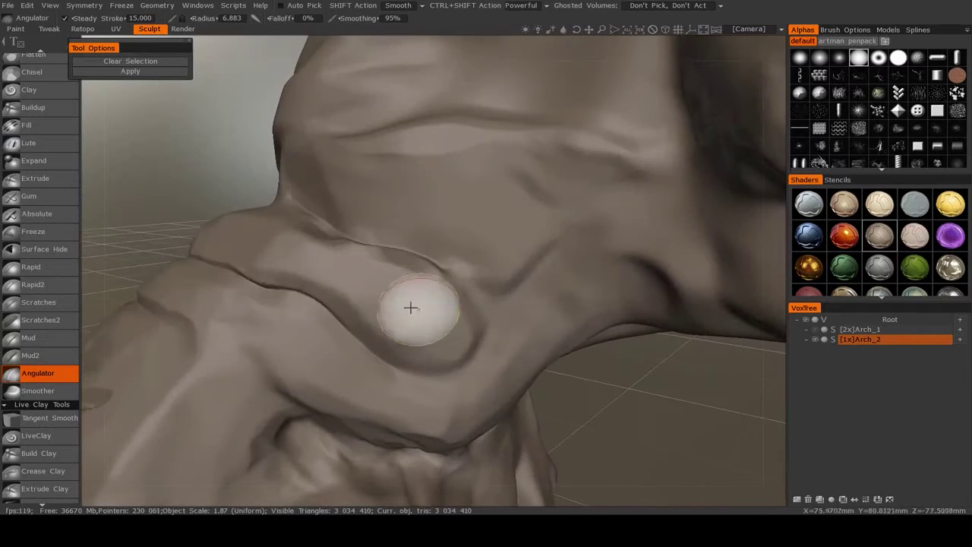
{"action": "scroll", "coordinate": [423, 334], "scroll_direction": "down", "scroll_amount": 5}
{"action": "mouse_move", "coordinate": [505, 278]}
{"action": "left_mouse_down", "text": "alt"}
{"action": "mouse_move", "coordinate": [423, 321]}
{"action": "mouse_move", "coordinate": [473, 343]}
{"action": "left_mouse_up", "text": "alt"}
{"action": "scroll", "coordinate": [473, 343], "scroll_direction": "up", "scroll_amount": 5}
{"action": "middle_click_drag", "start_coordinate": [486, 334], "coordinate": [507, 271], "text": "alt"}
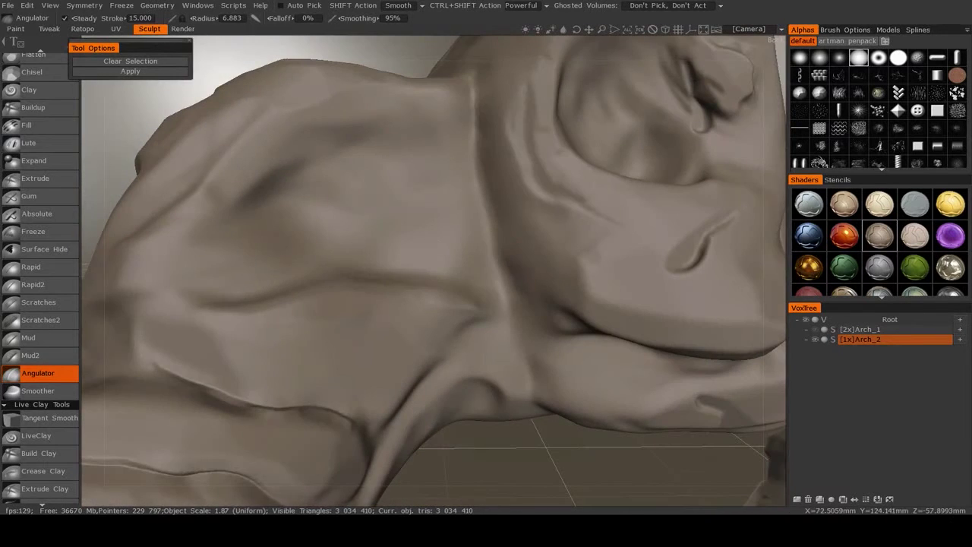
{"action": "mouse_move", "coordinate": [410, 255]}
{"action": "left_mouse_down", "text": "alt"}
{"action": "mouse_move", "coordinate": [438, 286]}
{"action": "mouse_move", "coordinate": [451, 282]}
{"action": "left_mouse_up", "text": "alt"}
{"action": "key", "text": "bracketleft"}
{"action": "key", "text": "bracketleft"}
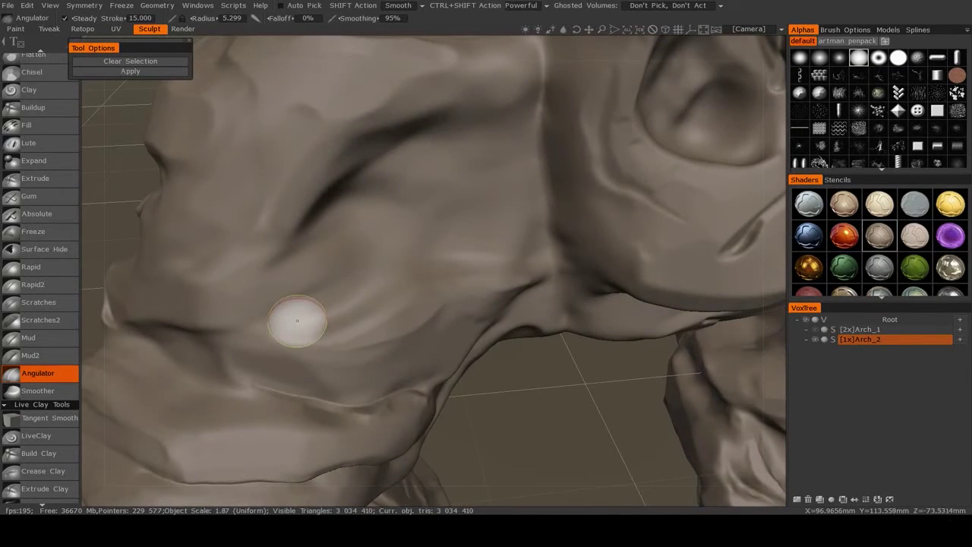
{"action": "left_click_drag", "start_coordinate": [299, 326], "coordinate": [363, 295]}
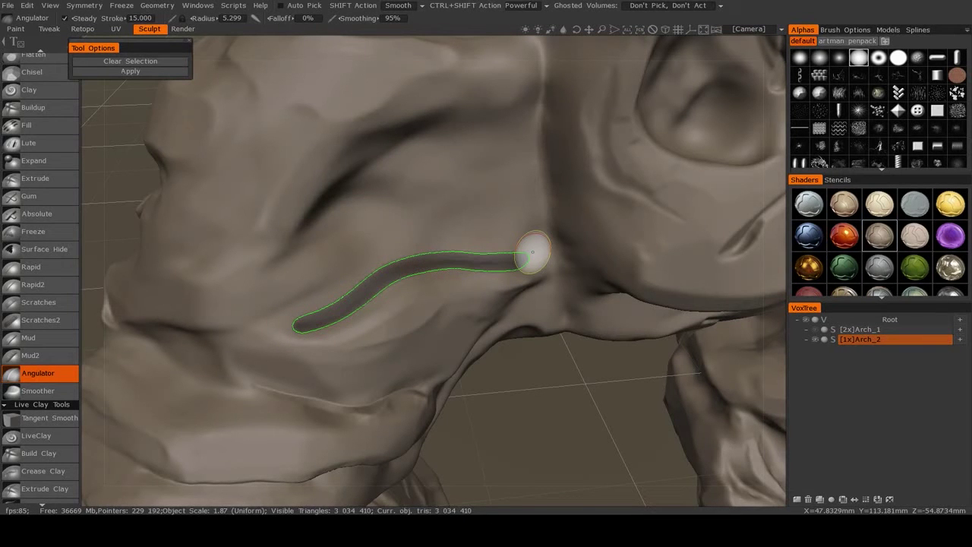
{"action": "left_click_drag", "start_coordinate": [532, 252], "coordinate": [535, 251]}
Apply Angulator to the marked shoulder fold and cut a curved crease across the peak above the hollow.
{"action": "scroll", "coordinate": [486, 304], "scroll_direction": "down", "scroll_amount": 5}
{"action": "mouse_move", "coordinate": [425, 342]}
{"action": "left_mouse_down", "text": "alt"}
{"action": "mouse_move", "coordinate": [383, 262]}
{"action": "mouse_move", "coordinate": [384, 306]}
{"action": "mouse_move", "coordinate": [423, 300]}
{"action": "mouse_move", "coordinate": [457, 328]}
{"action": "left_mouse_up", "text": "alt"}
{"action": "scroll", "coordinate": [379, 271], "scroll_direction": "up", "scroll_amount": 5}
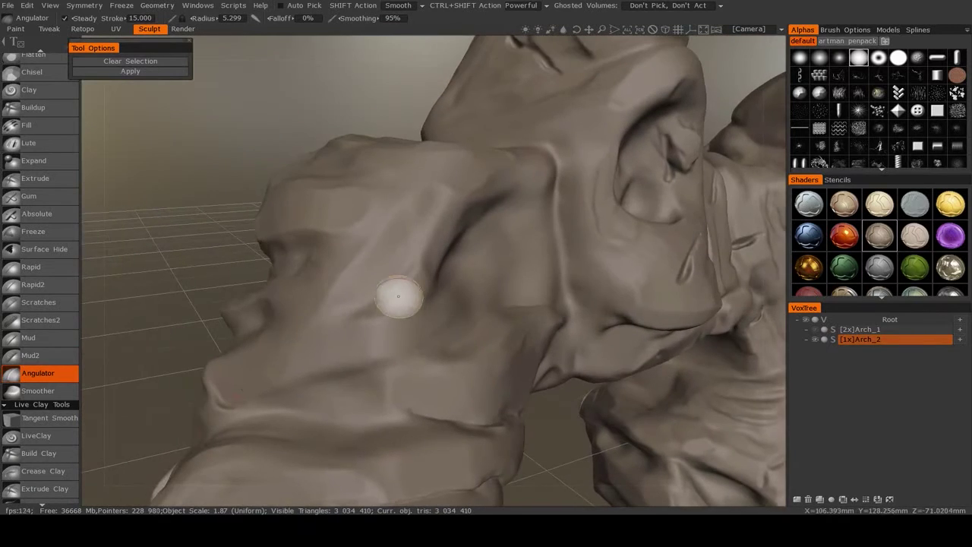
{"action": "mouse_move", "coordinate": [398, 297]}
{"action": "left_mouse_down", "text": "alt"}
{"action": "mouse_move", "coordinate": [392, 352]}
{"action": "mouse_move", "coordinate": [429, 343]}
{"action": "mouse_move", "coordinate": [427, 317]}
{"action": "left_mouse_up", "text": "alt"}
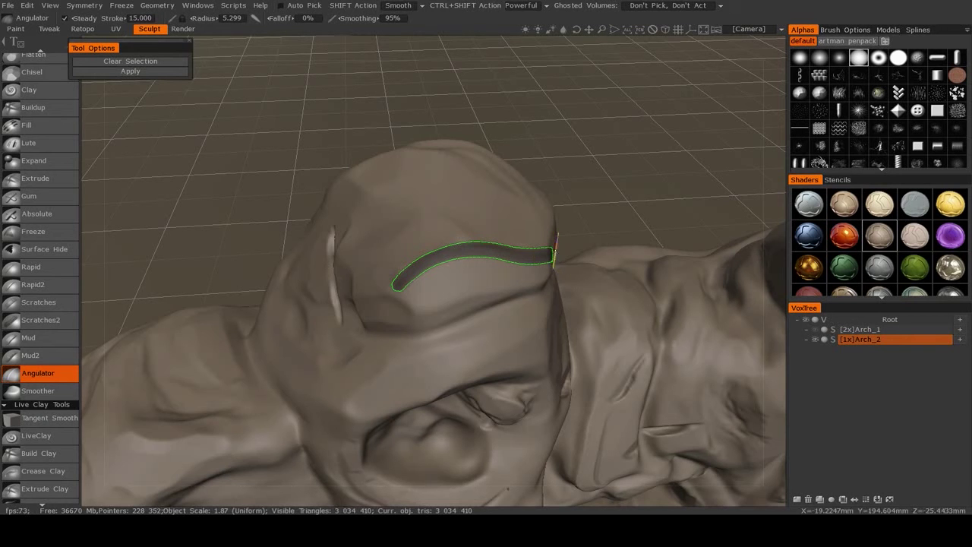
{"action": "mouse_move", "coordinate": [518, 259]}
{"action": "left_mouse_down", "text": "alt"}
{"action": "mouse_move", "coordinate": [479, 265]}
{"action": "mouse_move", "coordinate": [428, 243]}
{"action": "mouse_move", "coordinate": [380, 326]}
{"action": "left_mouse_up", "text": "alt"}
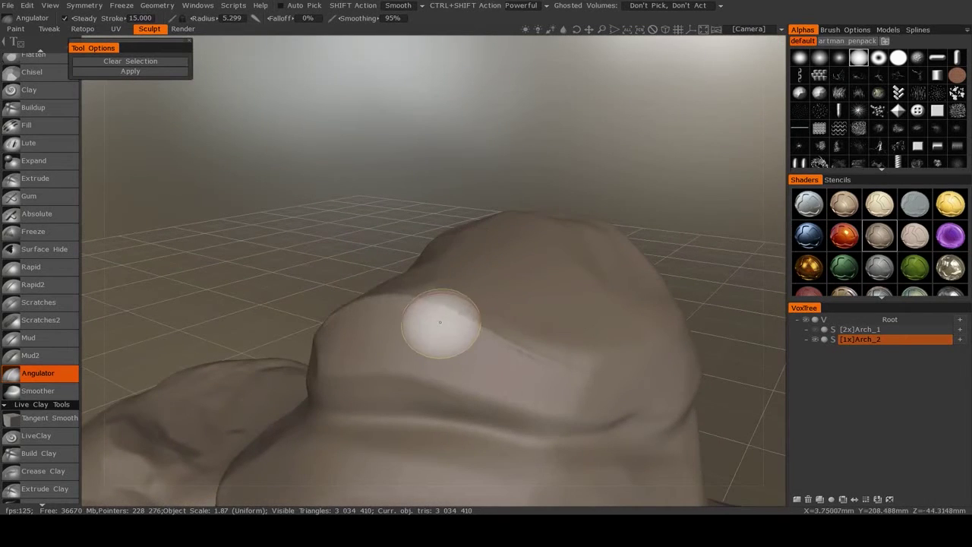
Sharpen the crease across the peak's base and, at brush radius 7.473, the vertical ridge down the peak's narrow side with Angulator.
{"action": "mouse_move", "coordinate": [446, 315]}
{"action": "left_mouse_down", "text": "alt"}
{"action": "mouse_move", "coordinate": [268, 288]}
{"action": "mouse_move", "coordinate": [280, 273]}
{"action": "mouse_move", "coordinate": [403, 282]}
{"action": "mouse_move", "coordinate": [380, 343]}
{"action": "mouse_move", "coordinate": [500, 311]}
{"action": "left_mouse_up", "text": "alt"}
{"action": "mouse_move", "coordinate": [280, 360]}
{"action": "left_mouse_down"}
{"action": "mouse_move", "coordinate": [482, 299]}
{"action": "mouse_move", "coordinate": [559, 296]}
{"action": "left_mouse_up"}
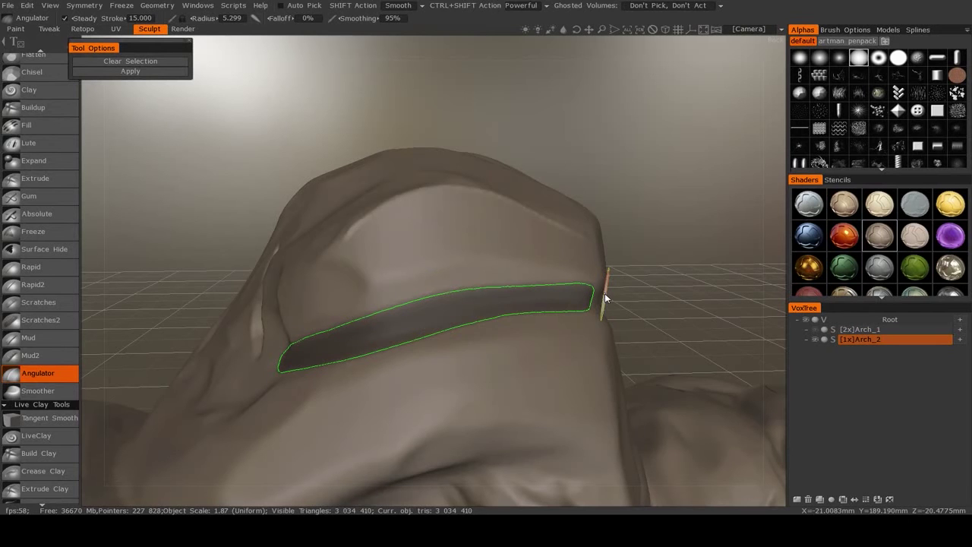
{"action": "mouse_move", "coordinate": [604, 296]}
{"action": "left_mouse_down", "text": "alt"}
{"action": "mouse_move", "coordinate": [476, 281]}
{"action": "mouse_move", "coordinate": [494, 243]}
{"action": "mouse_move", "coordinate": [510, 321]}
{"action": "mouse_move", "coordinate": [512, 180]}
{"action": "mouse_move", "coordinate": [494, 319]}
{"action": "mouse_move", "coordinate": [560, 305]}
{"action": "left_mouse_up", "text": "alt"}
{"action": "middle_click_drag", "start_coordinate": [559, 304], "coordinate": [521, 226], "text": "alt"}
{"action": "mouse_move", "coordinate": [521, 227]}
{"action": "right_mouse_down", "text": "alt"}
{"action": "mouse_move", "coordinate": [495, 293]}
{"action": "mouse_move", "coordinate": [468, 246]}
{"action": "right_mouse_up", "text": "alt"}
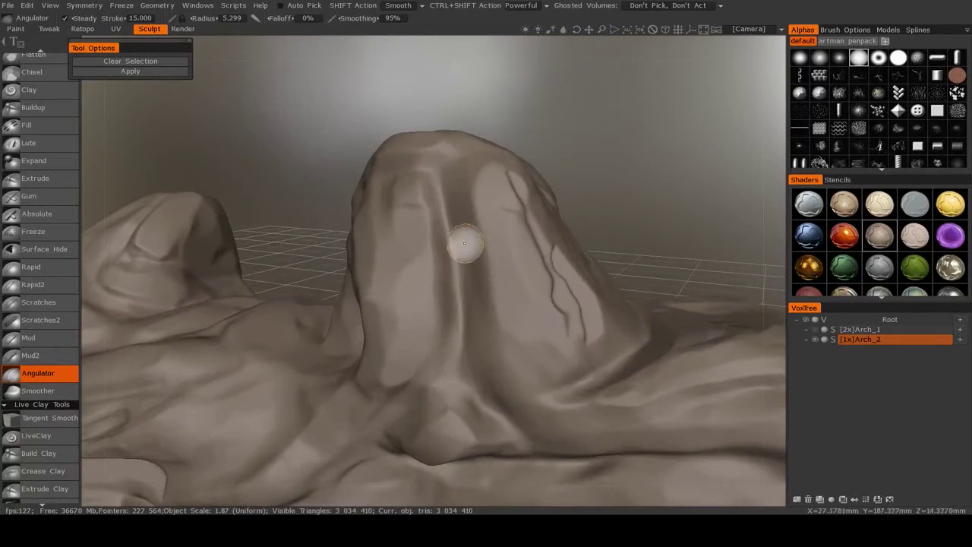
{"action": "key", "text": "bracketright"}
{"action": "key", "text": "bracketright"}
{"action": "key", "text": "bracketright"}
{"action": "key", "text": "bracketright"}
{"action": "left_click_drag", "start_coordinate": [435, 175], "coordinate": [437, 185]}
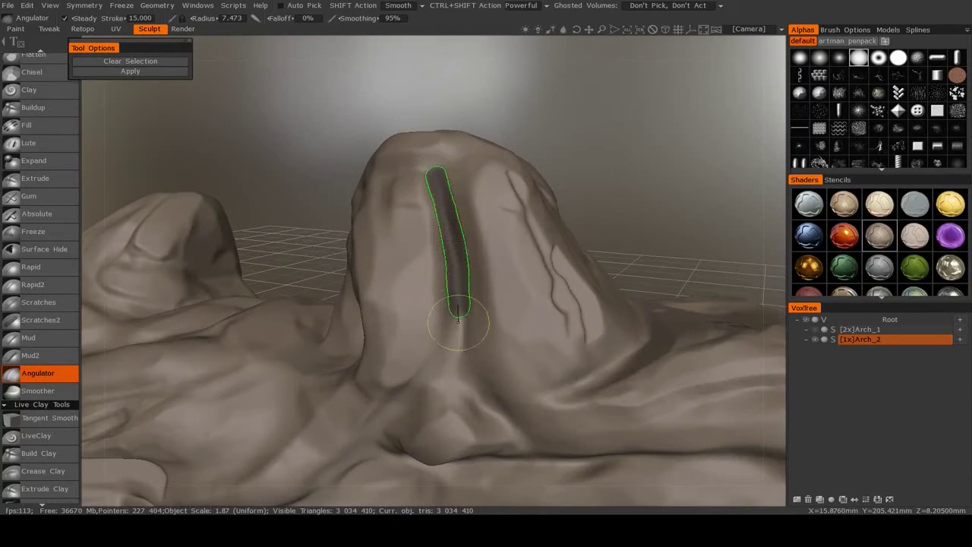
{"action": "left_click_drag", "start_coordinate": [461, 363], "coordinate": [476, 378]}
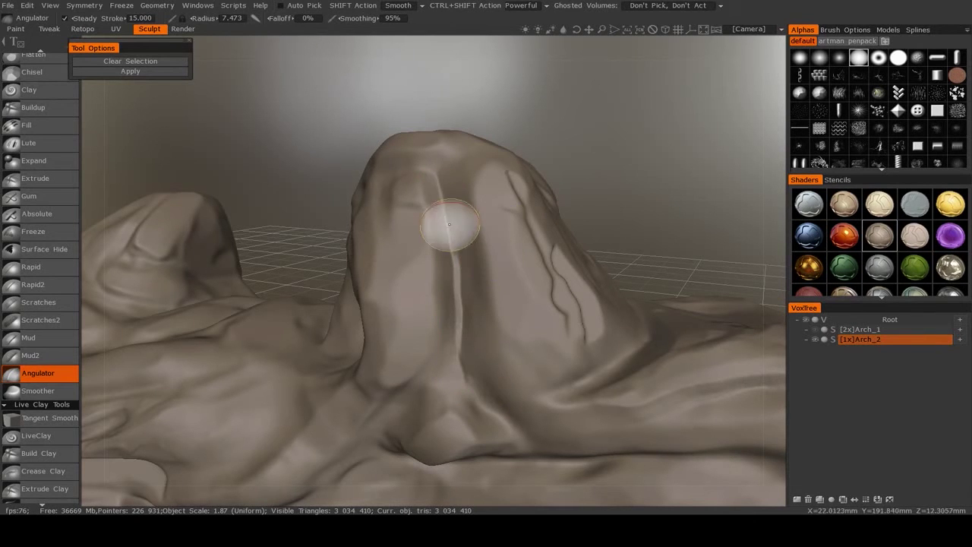
Mark the crease along the hollowed boulder's right edge and the curved crease beneath the boulder, sharpening both with Angulator.
{"action": "right_click_drag", "start_coordinate": [437, 270], "coordinate": [397, 293], "text": "alt"}
{"action": "left_click_drag", "start_coordinate": [397, 294], "coordinate": [450, 235], "text": "alt"}
{"action": "middle_click_drag", "start_coordinate": [455, 262], "coordinate": [361, 282]}
{"action": "mouse_move", "coordinate": [361, 282]}
{"action": "left_mouse_down", "text": "alt"}
{"action": "mouse_move", "coordinate": [607, 289]}
{"action": "mouse_move", "coordinate": [482, 301]}
{"action": "left_mouse_up", "text": "alt"}
{"action": "right_click_drag", "start_coordinate": [482, 302], "coordinate": [509, 276], "text": "alt"}
{"action": "left_click_drag", "start_coordinate": [523, 273], "coordinate": [521, 283]}
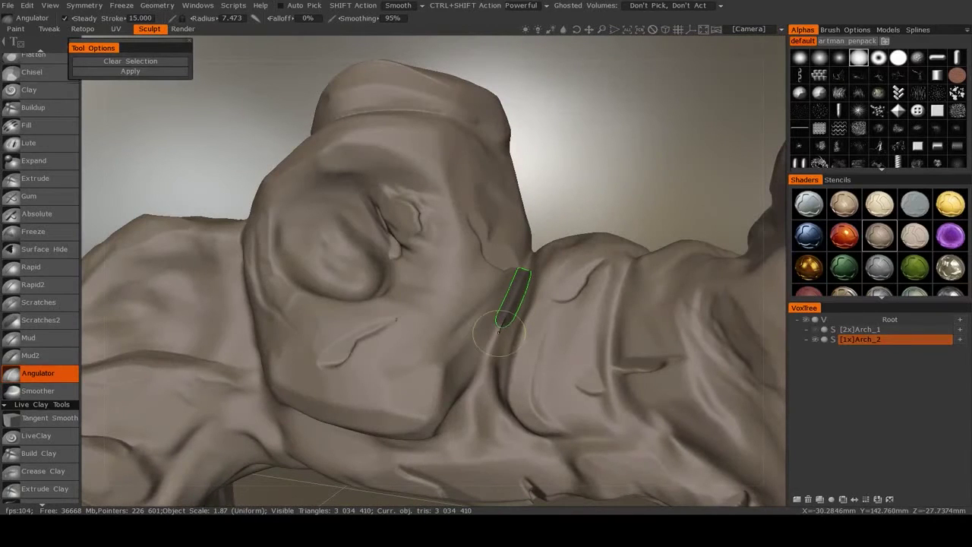
{"action": "left_click_drag", "start_coordinate": [490, 366], "coordinate": [468, 388]}
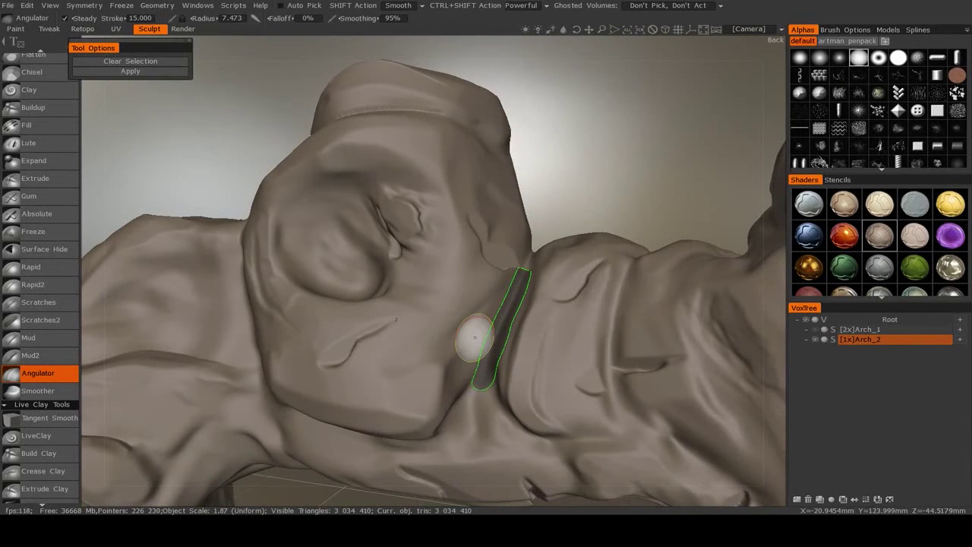
{"action": "mouse_move", "coordinate": [475, 336]}
{"action": "middle_mouse_down"}
{"action": "mouse_move", "coordinate": [398, 297]}
{"action": "mouse_move", "coordinate": [288, 210]}
{"action": "middle_mouse_up"}
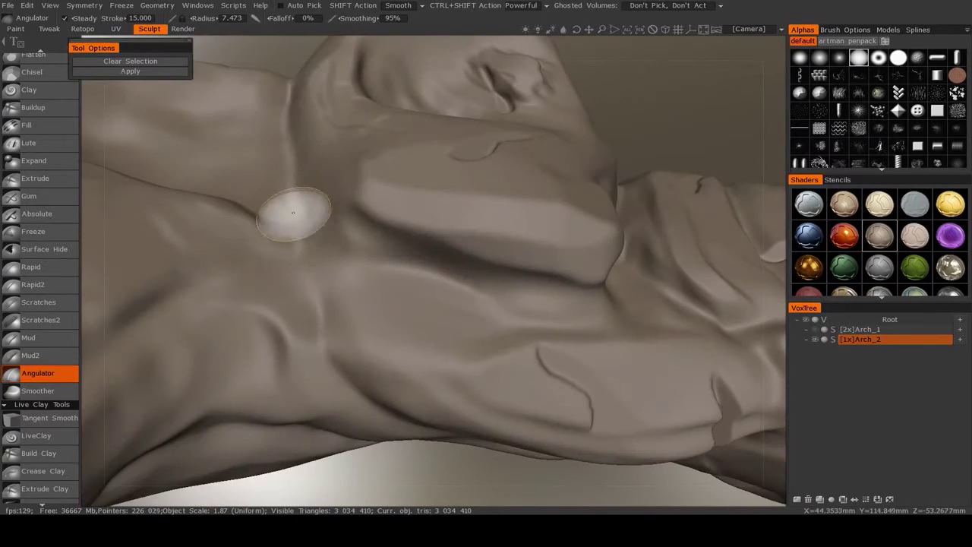
{"action": "mouse_move", "coordinate": [289, 211]}
{"action": "left_mouse_down"}
{"action": "mouse_move", "coordinate": [319, 242]}
{"action": "mouse_move", "coordinate": [489, 304]}
{"action": "mouse_move", "coordinate": [577, 323]}
{"action": "mouse_move", "coordinate": [621, 284]}
{"action": "left_mouse_up"}
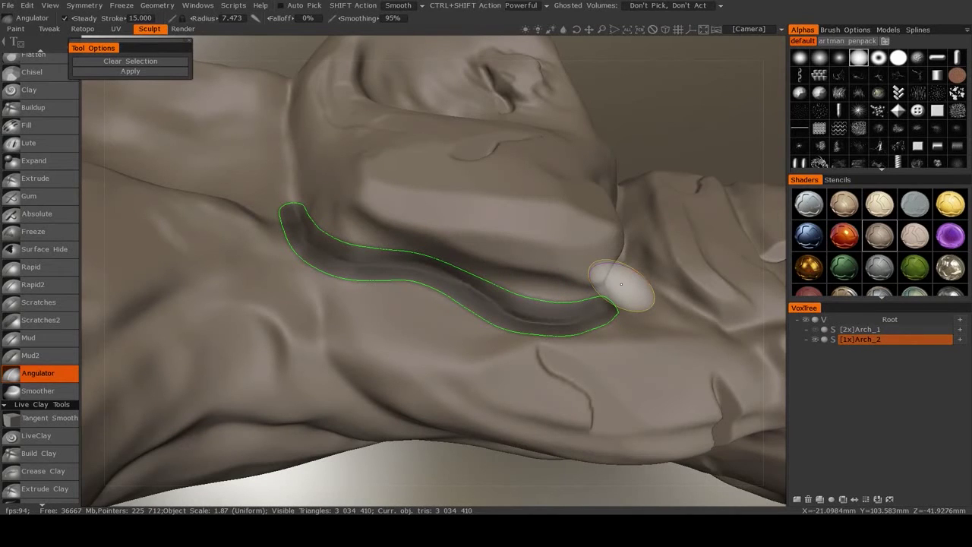
Mark the short diagonal ridge where the left leg meets the span and sharpen it with Angulator.
{"action": "middle_click_drag", "start_coordinate": [622, 284], "coordinate": [460, 225]}
{"action": "mouse_move", "coordinate": [433, 283]}
{"action": "middle_mouse_down"}
{"action": "mouse_move", "coordinate": [461, 259]}
{"action": "mouse_move", "coordinate": [463, 282]}
{"action": "middle_mouse_up"}
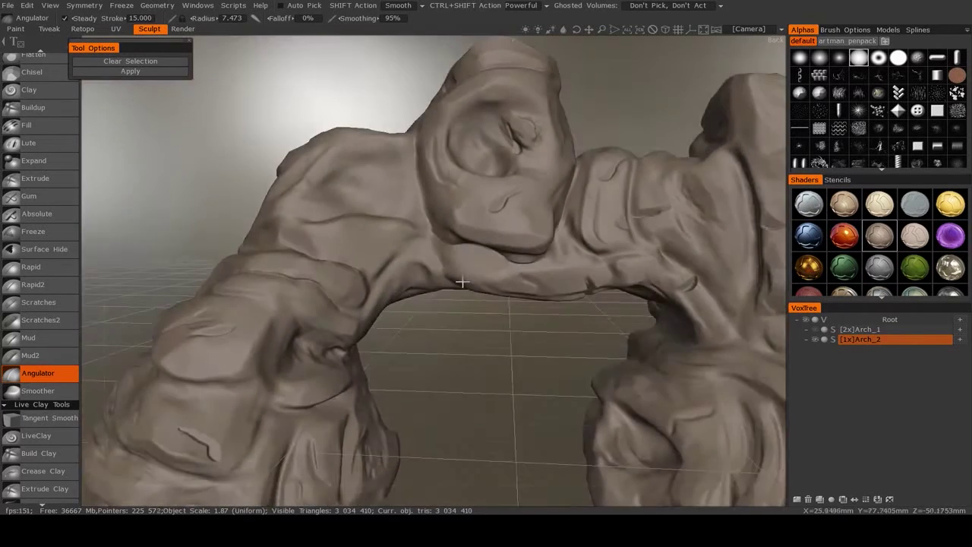
{"action": "scroll", "coordinate": [462, 281], "scroll_direction": "up", "scroll_amount": 5}
{"action": "left_click_drag", "start_coordinate": [385, 258], "coordinate": [425, 203]}
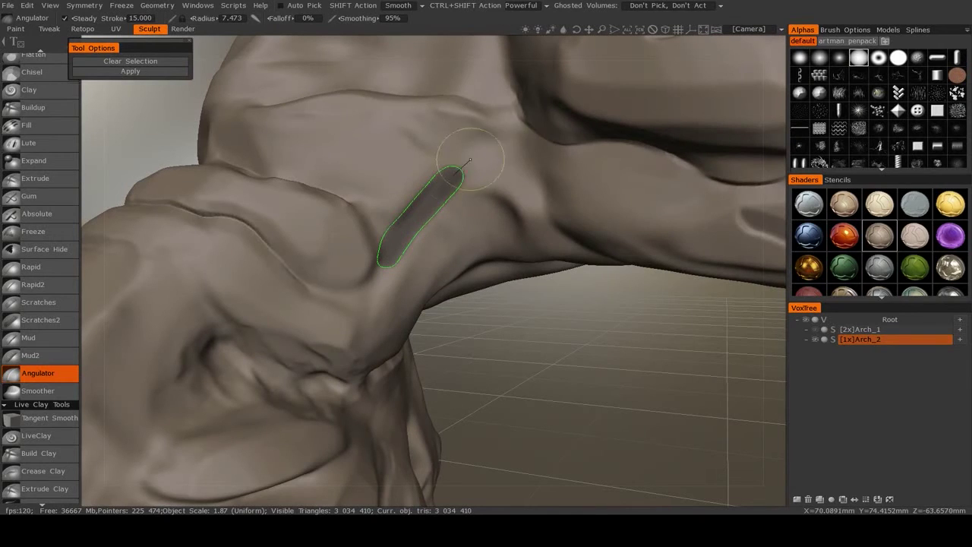
{"action": "left_click_drag", "start_coordinate": [470, 161], "coordinate": [469, 162]}
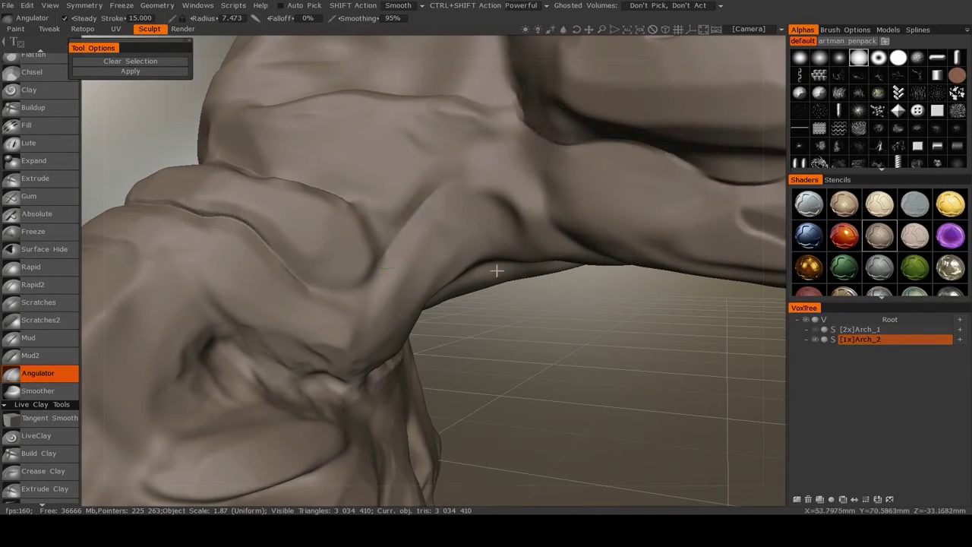
Sharpen the curved groove running from the hollowed boulder's lower right corner along the span with Angulator.
{"action": "right_click_drag", "start_coordinate": [497, 271], "coordinate": [460, 301]}
{"action": "left_click_drag", "start_coordinate": [460, 302], "coordinate": [412, 282]}
{"action": "right_click_drag", "start_coordinate": [412, 282], "coordinate": [526, 252]}
{"action": "middle_click_drag", "start_coordinate": [525, 253], "coordinate": [493, 194]}
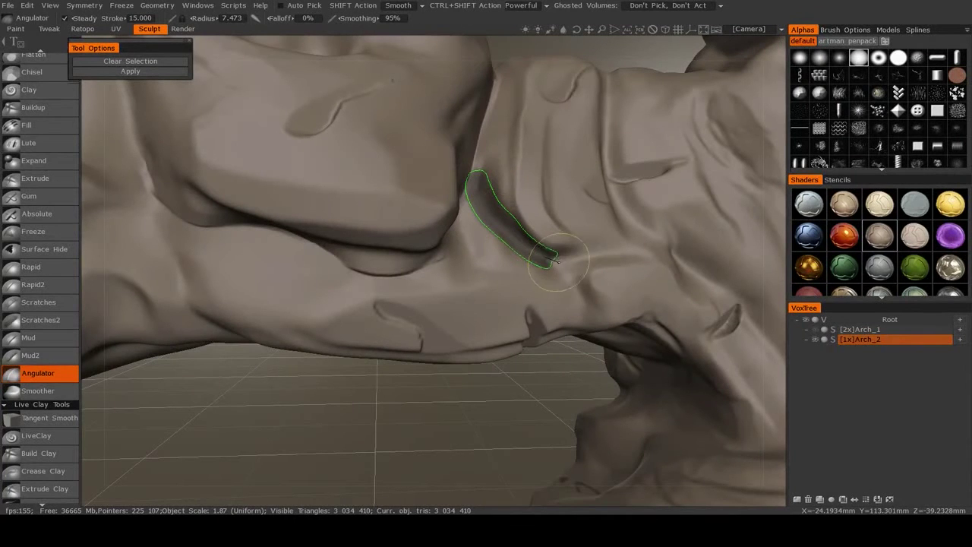
{"action": "left_click_drag", "start_coordinate": [608, 248], "coordinate": [640, 257]}
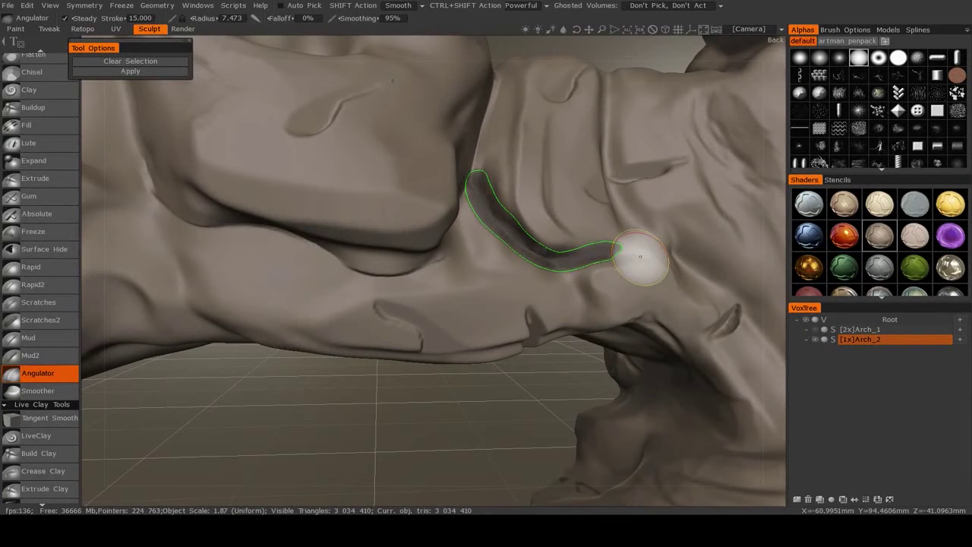
Mark the long vertical groove below the right-hand peak and apply Angulator to it.
{"action": "scroll", "coordinate": [641, 257], "scroll_direction": "down", "scroll_amount": 5}
{"action": "scroll", "coordinate": [568, 238], "scroll_direction": "up", "scroll_amount": 6}
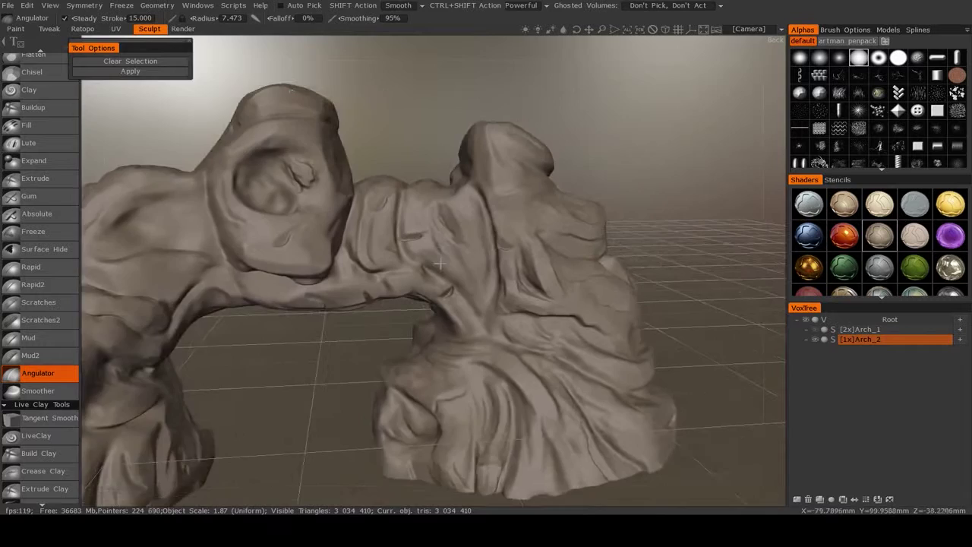
{"action": "middle_click_drag", "start_coordinate": [568, 238], "coordinate": [455, 228]}
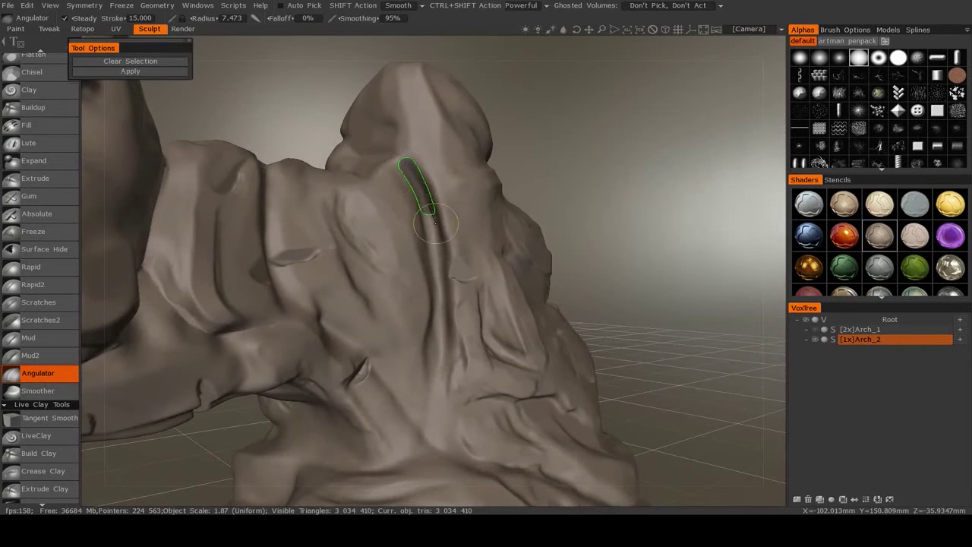
{"action": "left_click_drag", "start_coordinate": [437, 379], "coordinate": [415, 416]}
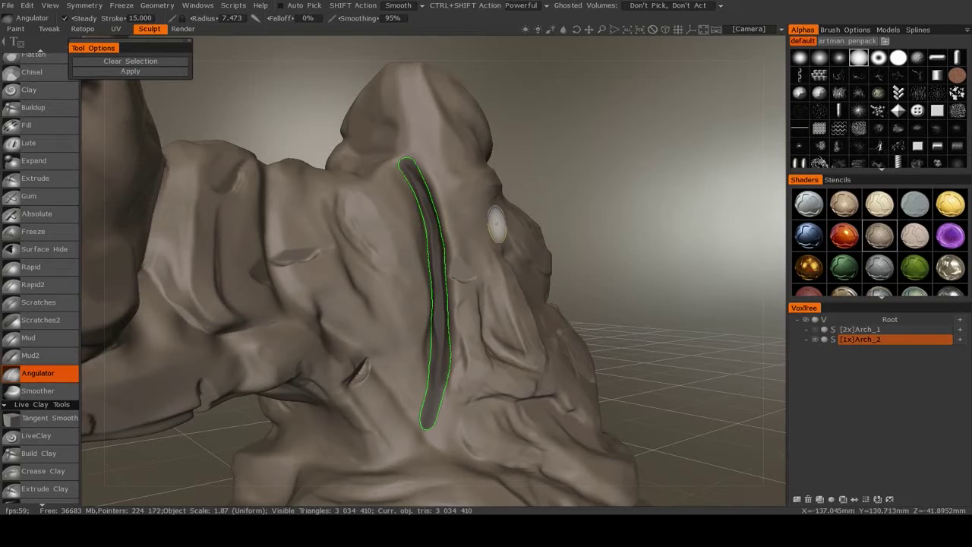
{"action": "key", "text": "Return"}
Mark the slanted fold running across the side of the right-hand peak for Angulator sharpening.
{"action": "mouse_move", "coordinate": [536, 247]}
{"action": "left_mouse_down", "text": "alt"}
{"action": "mouse_move", "coordinate": [484, 266]}
{"action": "mouse_move", "coordinate": [229, 63]}
{"action": "left_mouse_up", "text": "alt"}
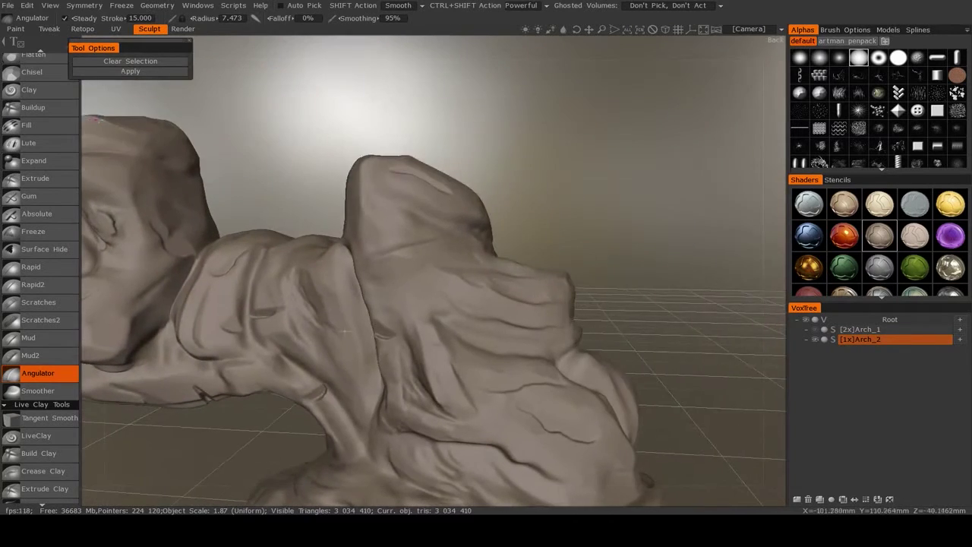
{"action": "left_click_drag", "start_coordinate": [346, 331], "coordinate": [365, 329], "text": "alt"}
{"action": "right_click_drag", "start_coordinate": [365, 330], "coordinate": [357, 259], "text": "alt"}
{"action": "left_click_drag", "start_coordinate": [357, 258], "coordinate": [342, 243], "text": "alt"}
{"action": "right_click_drag", "start_coordinate": [342, 243], "coordinate": [322, 221], "text": "alt"}
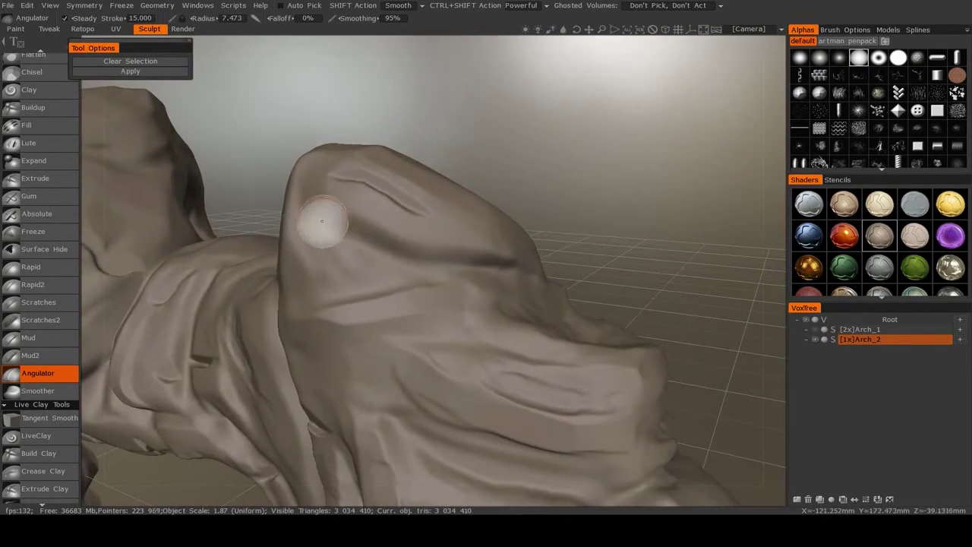
{"action": "left_click_drag", "start_coordinate": [322, 221], "coordinate": [392, 252]}
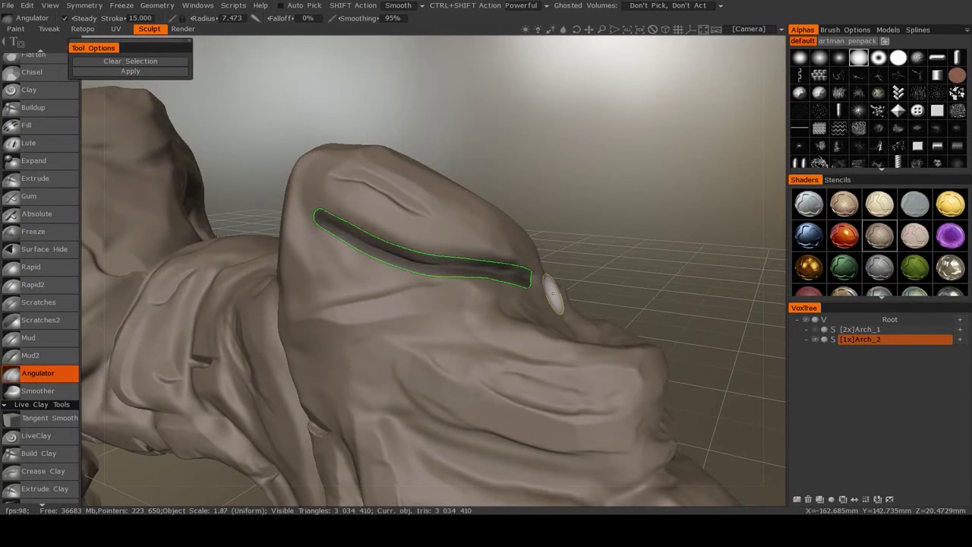
Mark the horizontal crease across the back of the arch's left leg and sharpen it in two Angulator passes.
{"action": "right_click_drag", "start_coordinate": [553, 294], "coordinate": [516, 304], "text": "alt"}
{"action": "left_click_drag", "start_coordinate": [516, 304], "coordinate": [503, 271], "text": "alt"}
{"action": "middle_click_drag", "start_coordinate": [503, 271], "coordinate": [524, 239], "text": "alt"}
{"action": "left_click_drag", "start_coordinate": [524, 240], "coordinate": [449, 276], "text": "alt"}
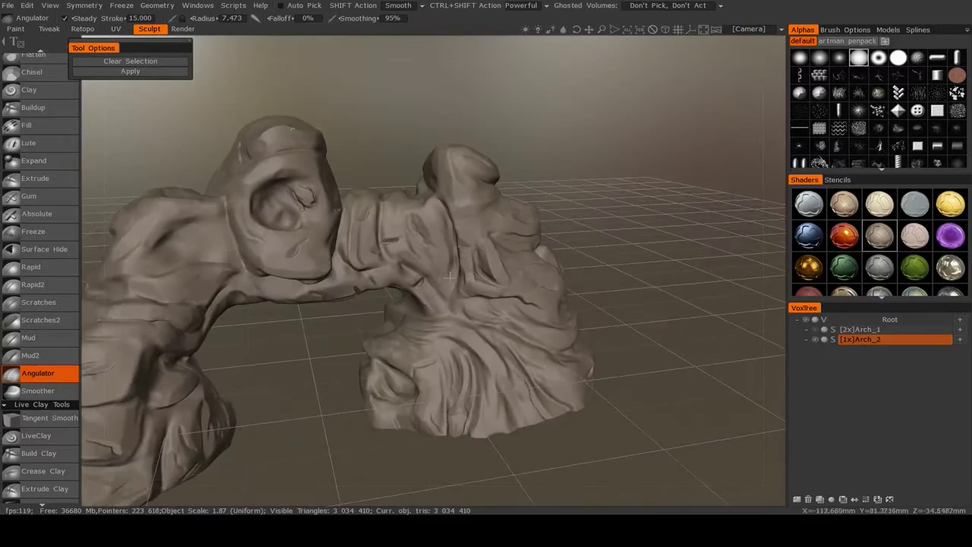
{"action": "mouse_move", "coordinate": [448, 277]}
{"action": "middle_mouse_down"}
{"action": "mouse_move", "coordinate": [436, 223]}
{"action": "mouse_move", "coordinate": [274, 274]}
{"action": "mouse_move", "coordinate": [462, 241]}
{"action": "mouse_move", "coordinate": [357, 290]}
{"action": "mouse_move", "coordinate": [521, 235]}
{"action": "mouse_move", "coordinate": [412, 278]}
{"action": "mouse_move", "coordinate": [434, 228]}
{"action": "mouse_move", "coordinate": [509, 291]}
{"action": "mouse_move", "coordinate": [342, 247]}
{"action": "middle_mouse_up"}
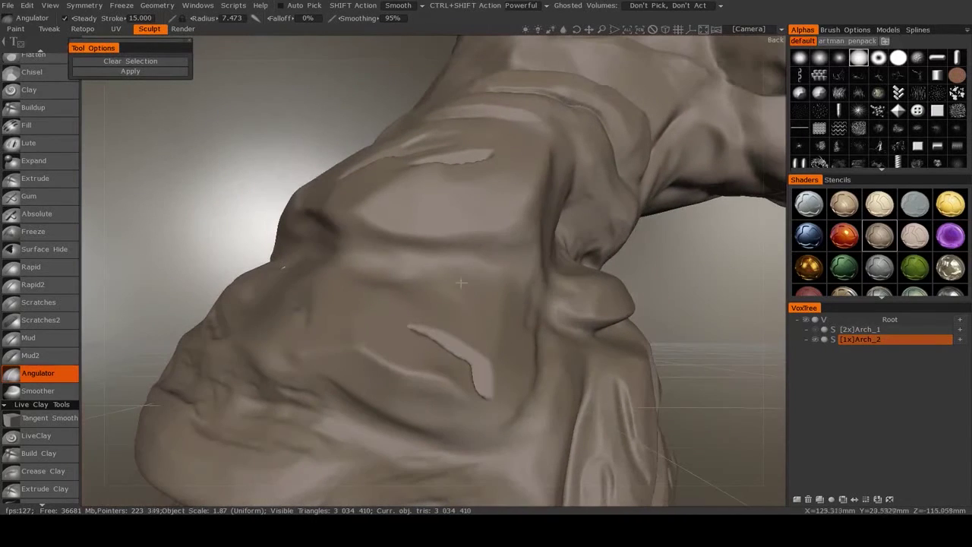
{"action": "left_click_drag", "start_coordinate": [341, 245], "coordinate": [421, 253]}
{"action": "left_click_drag", "start_coordinate": [492, 256], "coordinate": [562, 236]}
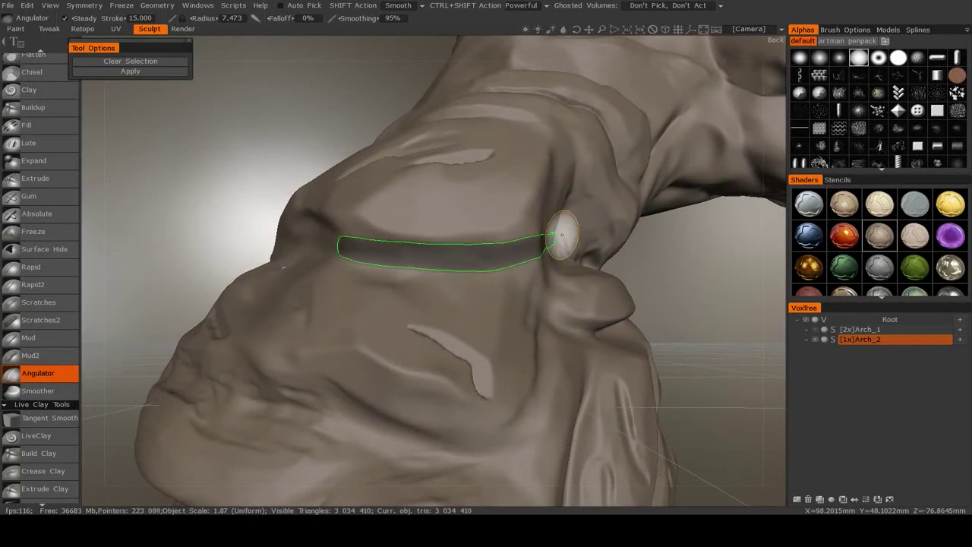
{"action": "mouse_move", "coordinate": [546, 278]}
{"action": "middle_mouse_down"}
{"action": "mouse_move", "coordinate": [534, 299]}
{"action": "mouse_move", "coordinate": [279, 258]}
{"action": "middle_mouse_up"}
{"action": "key", "text": "Return"}
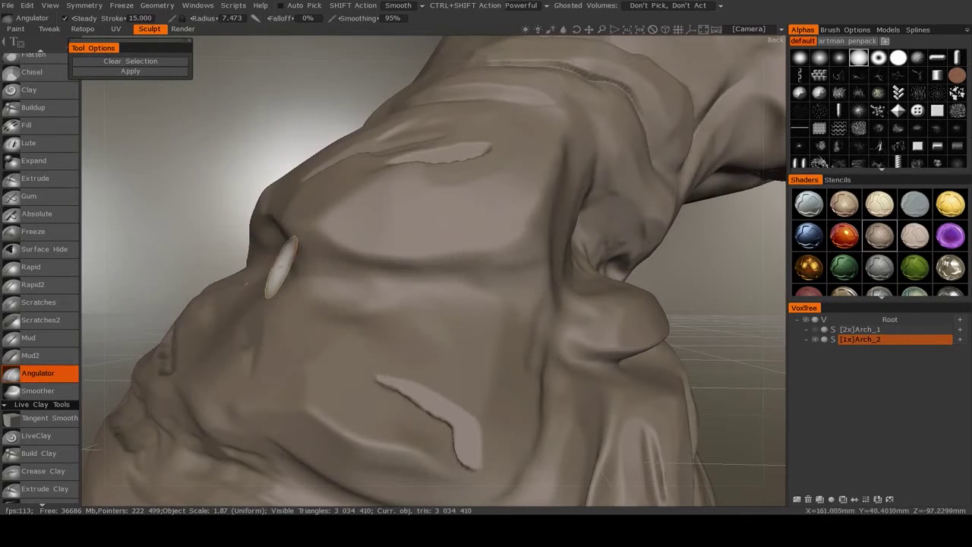
{"action": "left_click_drag", "start_coordinate": [280, 258], "coordinate": [358, 281]}
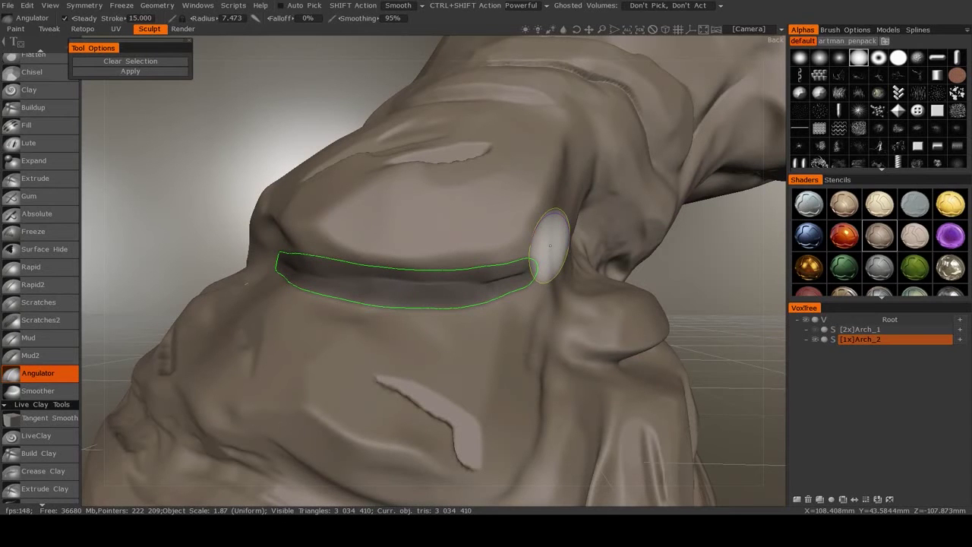
{"action": "key", "text": "Return"}
Mark the crease continuing around the outer side of the same leg and apply Angulator to it.
{"action": "mouse_move", "coordinate": [550, 245]}
{"action": "middle_mouse_down"}
{"action": "mouse_move", "coordinate": [524, 262]}
{"action": "mouse_move", "coordinate": [568, 271]}
{"action": "mouse_move", "coordinate": [400, 307]}
{"action": "mouse_move", "coordinate": [471, 319]}
{"action": "middle_mouse_up"}
{"action": "left_click_drag", "start_coordinate": [560, 313], "coordinate": [573, 318]}
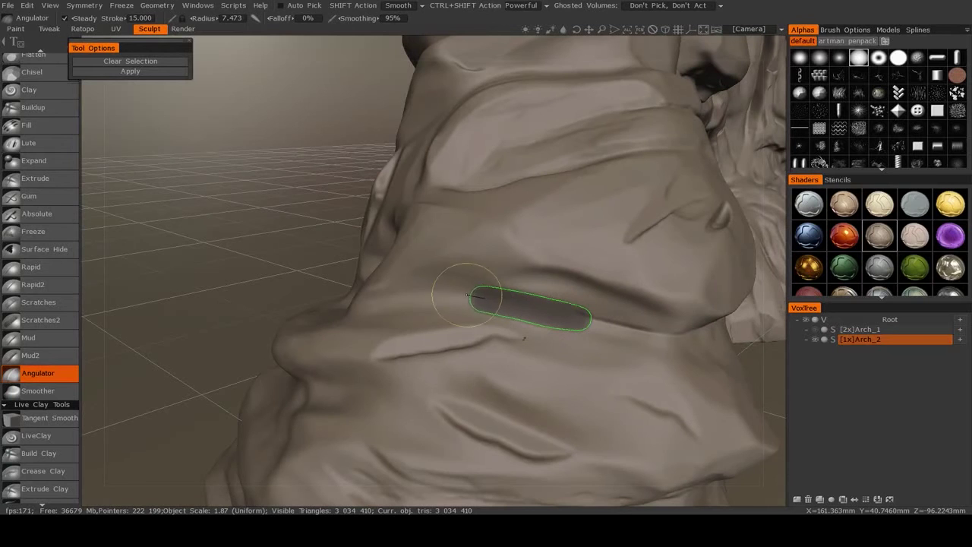
{"action": "left_click_drag", "start_coordinate": [467, 295], "coordinate": [350, 303]}
{"action": "key", "text": "Return"}
Increase the brush radius to 12.132 and rework the crease across the leg's outer side with Angulator.
{"action": "right_click_drag", "start_coordinate": [455, 291], "coordinate": [470, 290]}
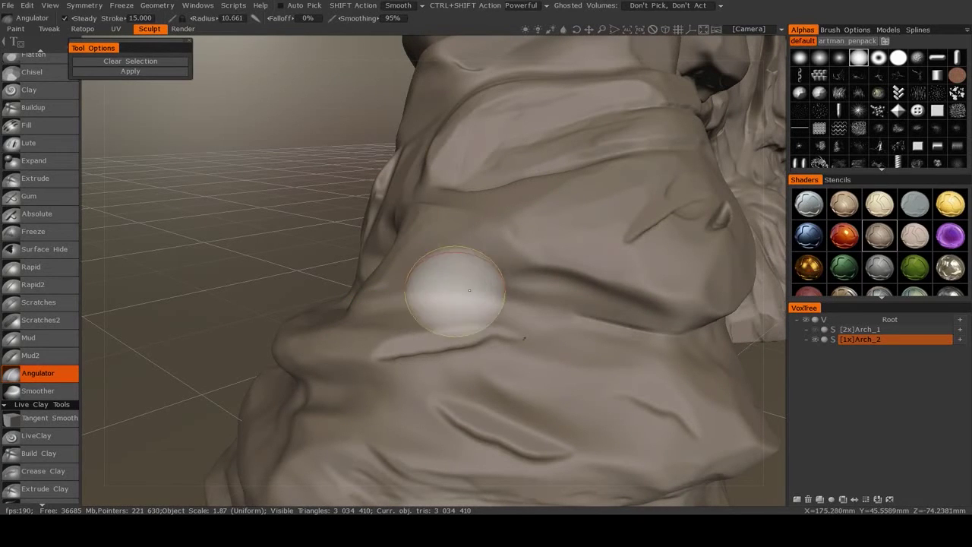
{"action": "mouse_move", "coordinate": [470, 290]}
{"action": "left_mouse_down"}
{"action": "mouse_move", "coordinate": [448, 266]}
{"action": "mouse_move", "coordinate": [471, 228]}
{"action": "mouse_move", "coordinate": [531, 256]}
{"action": "mouse_move", "coordinate": [559, 254]}
{"action": "mouse_move", "coordinate": [554, 228]}
{"action": "mouse_move", "coordinate": [482, 261]}
{"action": "mouse_move", "coordinate": [559, 282]}
{"action": "left_mouse_up"}
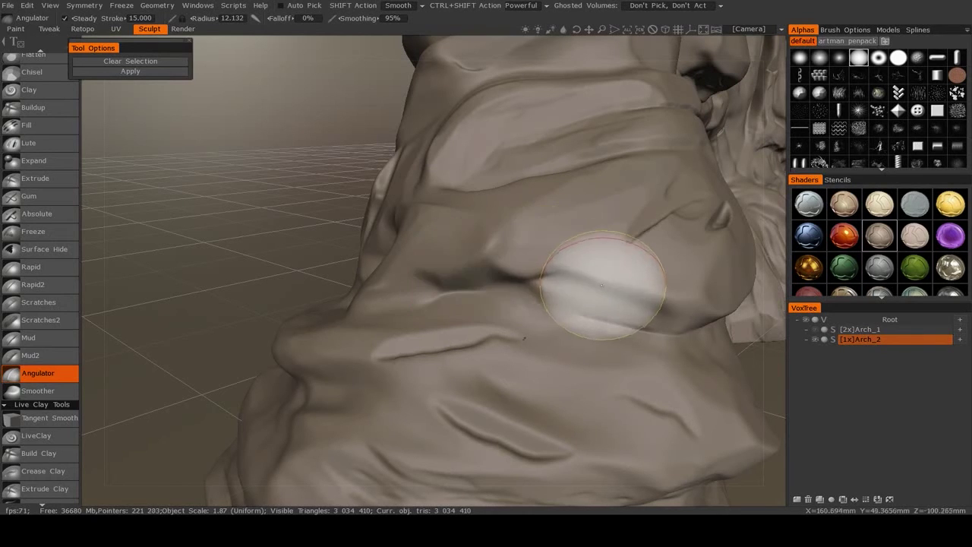
{"action": "left_click_drag", "start_coordinate": [506, 249], "coordinate": [583, 276]}
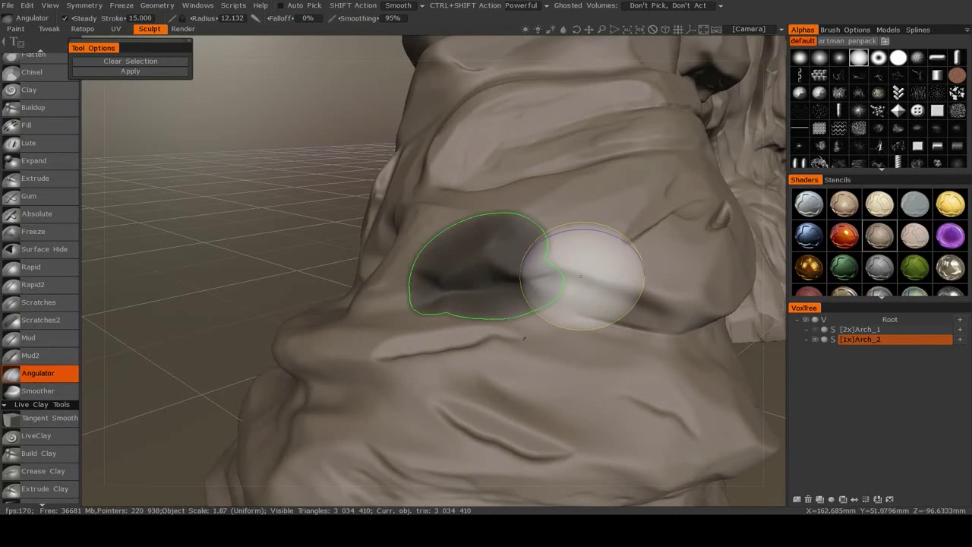
{"action": "left_click_drag", "start_coordinate": [591, 313], "coordinate": [532, 306]}
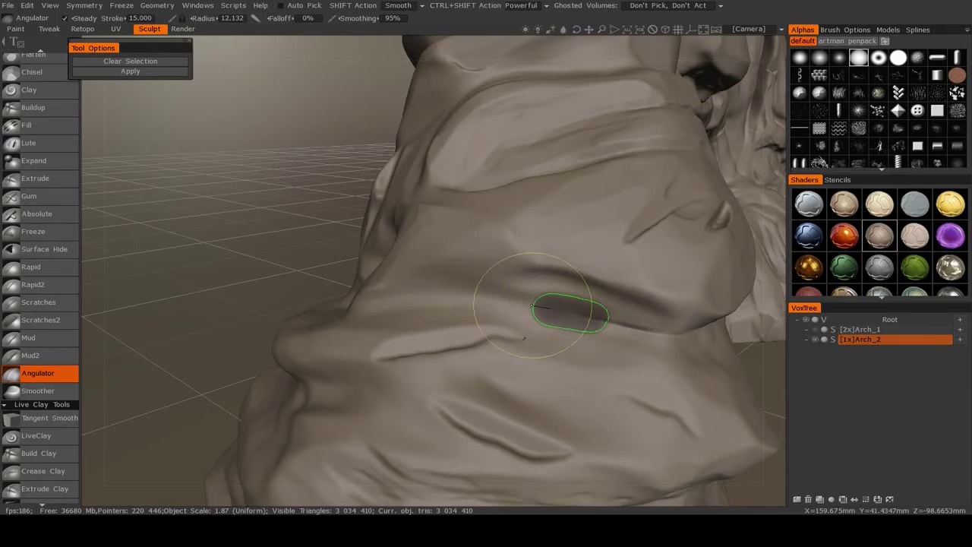
{"action": "mouse_move", "coordinate": [381, 306]}
{"action": "left_mouse_down"}
{"action": "mouse_move", "coordinate": [346, 308]}
{"action": "mouse_move", "coordinate": [526, 298]}
{"action": "left_mouse_up"}
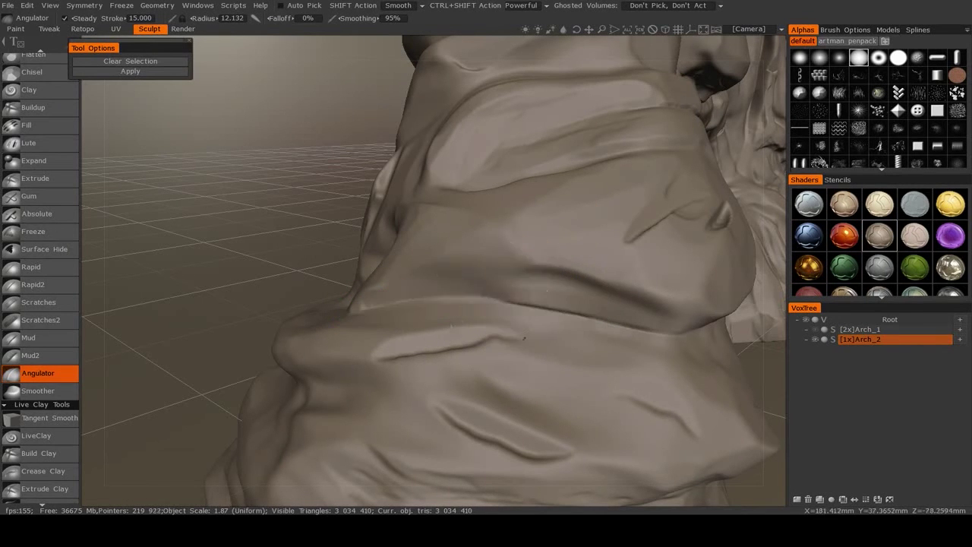
Reduce the brush radius to 7.847 and sharpen the long ledge low on the leg with Angulator.
{"action": "mouse_move", "coordinate": [503, 256]}
{"action": "left_mouse_down", "text": "alt"}
{"action": "mouse_move", "coordinate": [503, 303]}
{"action": "mouse_move", "coordinate": [545, 324]}
{"action": "left_mouse_up", "text": "alt"}
{"action": "middle_click_drag", "start_coordinate": [546, 325], "coordinate": [366, 267], "text": "alt"}
{"action": "right_click_drag", "start_coordinate": [455, 319], "coordinate": [391, 302]}
{"action": "mouse_move", "coordinate": [392, 300]}
{"action": "left_mouse_down"}
{"action": "mouse_move", "coordinate": [552, 313]}
{"action": "mouse_move", "coordinate": [695, 243]}
{"action": "mouse_move", "coordinate": [566, 262]}
{"action": "mouse_move", "coordinate": [600, 266]}
{"action": "left_mouse_up"}
{"action": "right_click_drag", "start_coordinate": [600, 266], "coordinate": [530, 276], "text": "alt"}
{"action": "middle_click_drag", "start_coordinate": [585, 220], "coordinate": [484, 282], "text": "alt"}
{"action": "mouse_move", "coordinate": [428, 294]}
{"action": "left_mouse_down", "text": "alt"}
{"action": "mouse_move", "coordinate": [349, 346]}
{"action": "mouse_move", "coordinate": [372, 297]}
{"action": "mouse_move", "coordinate": [449, 301]}
{"action": "mouse_move", "coordinate": [430, 267]}
{"action": "left_mouse_up", "text": "alt"}
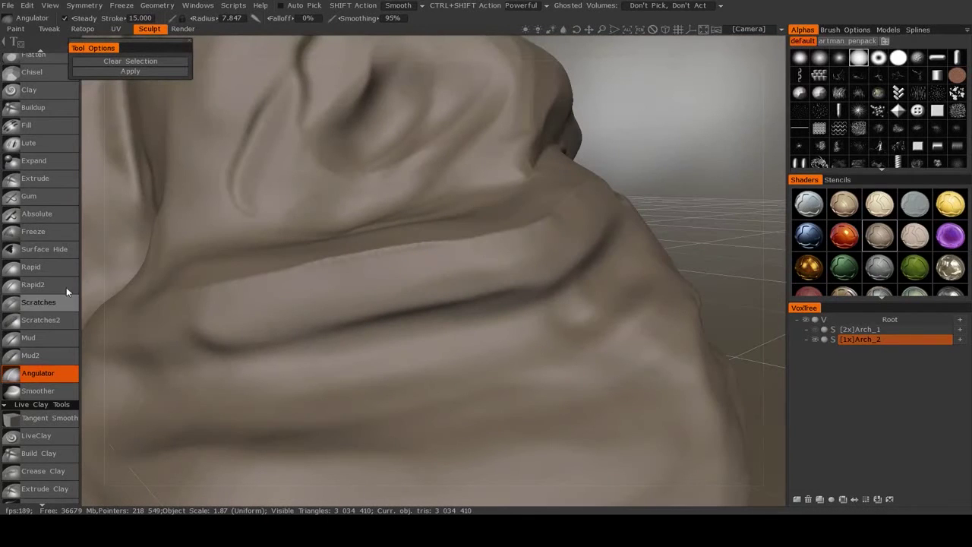
Switch to the Chisel tool and flatten the face of the long ledge low on the leg.
{"action": "scroll", "coordinate": [47, 137], "scroll_direction": "up", "scroll_amount": 2}
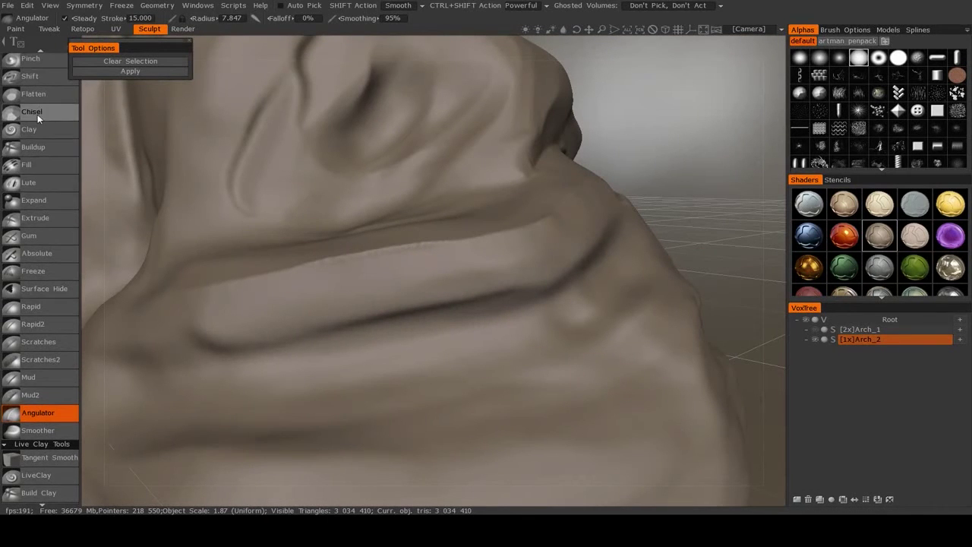
{"action": "left_click", "coordinate": [37, 112]}
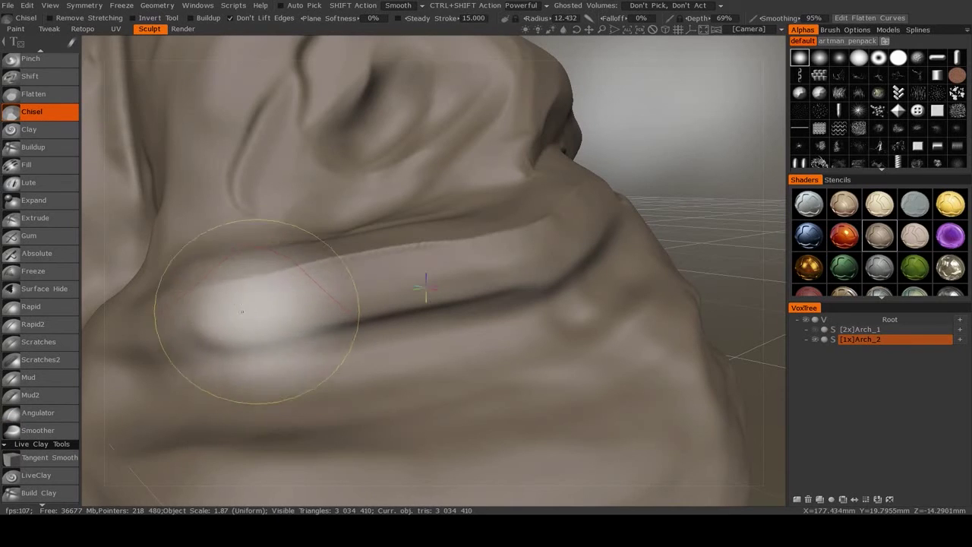
{"action": "mouse_move", "coordinate": [243, 309]}
{"action": "left_mouse_down"}
{"action": "mouse_move", "coordinate": [438, 251]}
{"action": "mouse_move", "coordinate": [501, 248]}
{"action": "mouse_move", "coordinate": [364, 288]}
{"action": "left_mouse_up"}
{"action": "mouse_move", "coordinate": [436, 264]}
{"action": "left_mouse_down"}
{"action": "mouse_move", "coordinate": [560, 235]}
{"action": "mouse_move", "coordinate": [419, 280]}
{"action": "left_mouse_up"}
Inspect the reworked leg up close, and the whole Arch_2 sculpt from its front and back sides.
{"action": "right_click_drag", "start_coordinate": [427, 281], "coordinate": [414, 235], "text": "alt"}
{"action": "left_click_drag", "start_coordinate": [414, 235], "coordinate": [470, 322], "text": "alt"}
{"action": "mouse_move", "coordinate": [427, 283]}
{"action": "left_mouse_down", "text": "alt"}
{"action": "mouse_move", "coordinate": [379, 308]}
{"action": "mouse_move", "coordinate": [420, 285]}
{"action": "mouse_move", "coordinate": [357, 295]}
{"action": "left_mouse_up", "text": "alt"}
{"action": "left_click_drag", "start_coordinate": [497, 215], "coordinate": [393, 253], "text": "alt"}
{"action": "right_click_drag", "start_coordinate": [393, 253], "coordinate": [358, 301], "text": "alt"}
{"action": "mouse_move", "coordinate": [358, 301]}
{"action": "left_mouse_down", "text": "alt"}
{"action": "mouse_move", "coordinate": [216, 312]}
{"action": "mouse_move", "coordinate": [411, 310]}
{"action": "mouse_move", "coordinate": [482, 283]}
{"action": "mouse_move", "coordinate": [577, 307]}
{"action": "left_mouse_up", "text": "alt"}
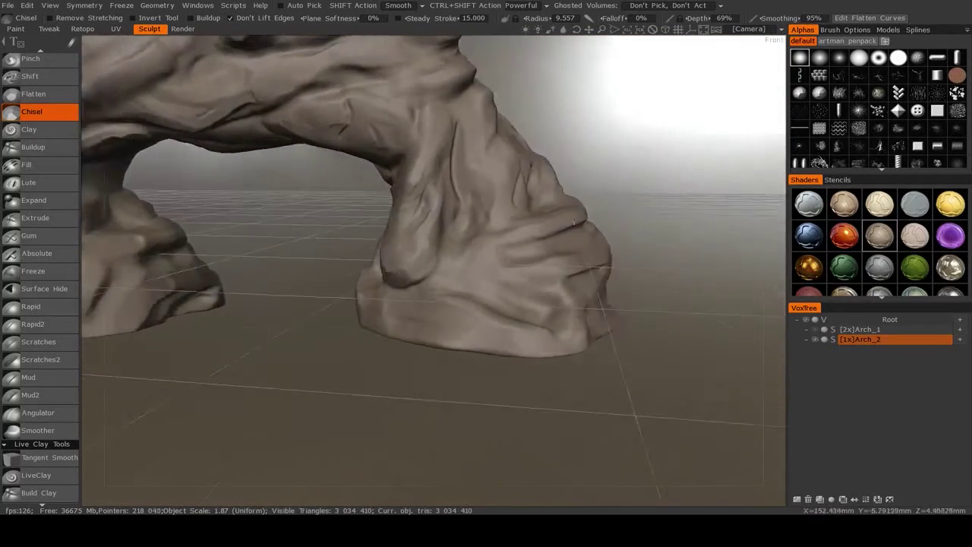
{"action": "right_click_drag", "start_coordinate": [577, 308], "coordinate": [458, 282], "text": "alt"}
{"action": "left_click_drag", "start_coordinate": [458, 282], "coordinate": [365, 282], "text": "alt"}
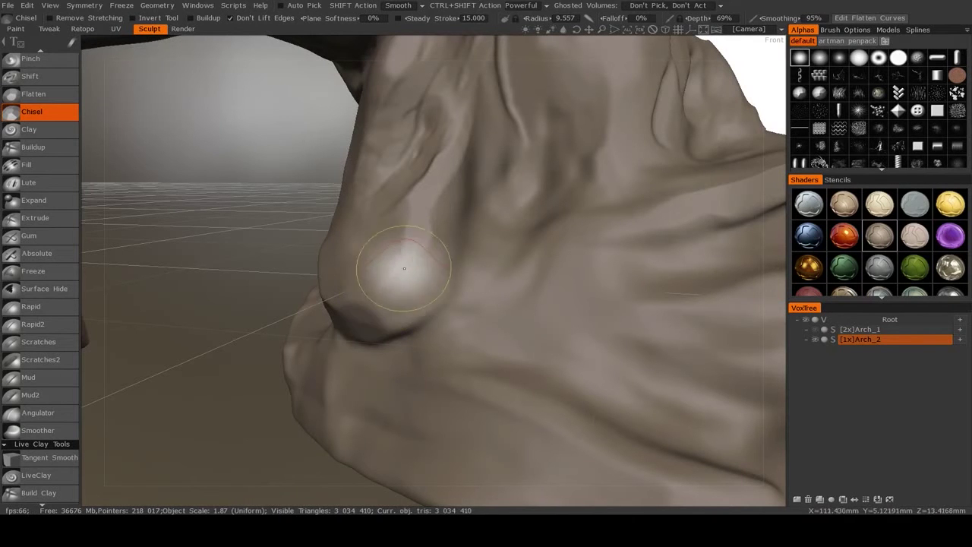
{"action": "mouse_move", "coordinate": [394, 277]}
{"action": "right_mouse_down", "text": "alt"}
{"action": "mouse_move", "coordinate": [410, 275]}
{"action": "mouse_move", "coordinate": [377, 269]}
{"action": "right_mouse_up", "text": "alt"}
{"action": "left_click_drag", "start_coordinate": [377, 269], "coordinate": [373, 313], "text": "alt"}
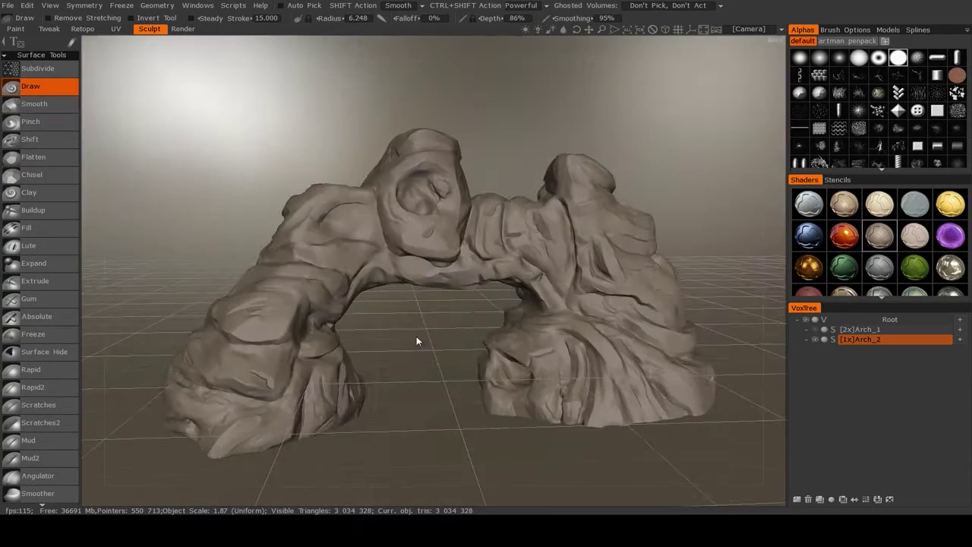
{"action": "mouse_move", "coordinate": [418, 339]}
{"action": "left_mouse_down", "text": "alt"}
{"action": "mouse_move", "coordinate": [479, 336]}
{"action": "mouse_move", "coordinate": [482, 346]}
{"action": "left_mouse_up", "text": "alt"}
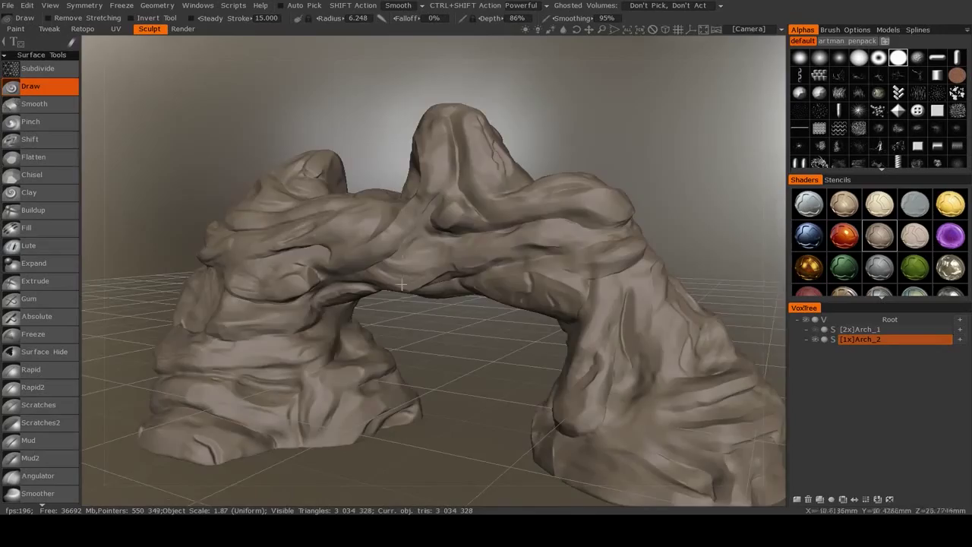
{"action": "mouse_move", "coordinate": [401, 285]}
{"action": "left_mouse_down", "text": "alt"}
{"action": "mouse_move", "coordinate": [520, 313]}
{"action": "mouse_move", "coordinate": [491, 337]}
{"action": "left_mouse_up", "text": "alt"}
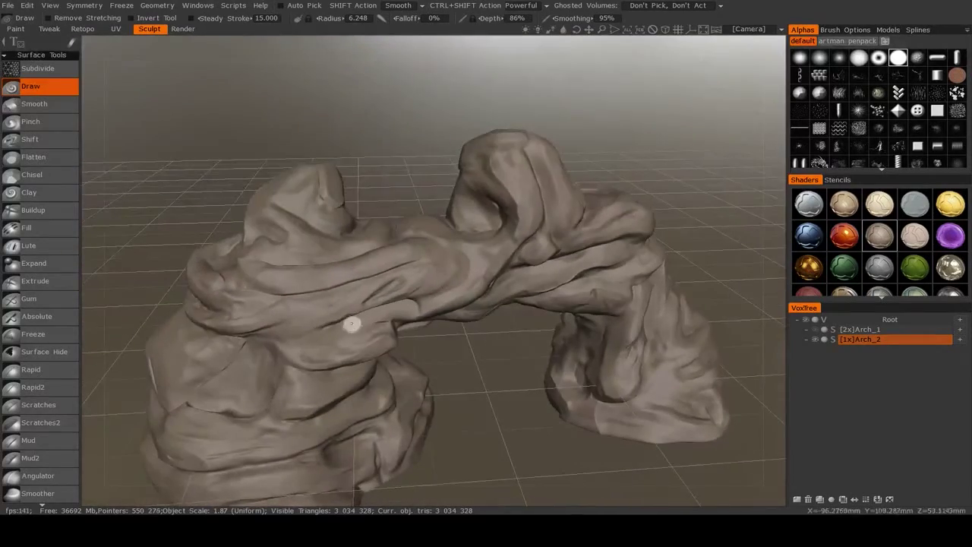
{"action": "mouse_move", "coordinate": [351, 324]}
{"action": "left_mouse_down", "text": "alt"}
{"action": "mouse_move", "coordinate": [588, 313]}
{"action": "mouse_move", "coordinate": [440, 348]}
{"action": "mouse_move", "coordinate": [463, 344]}
{"action": "left_mouse_up", "text": "alt"}
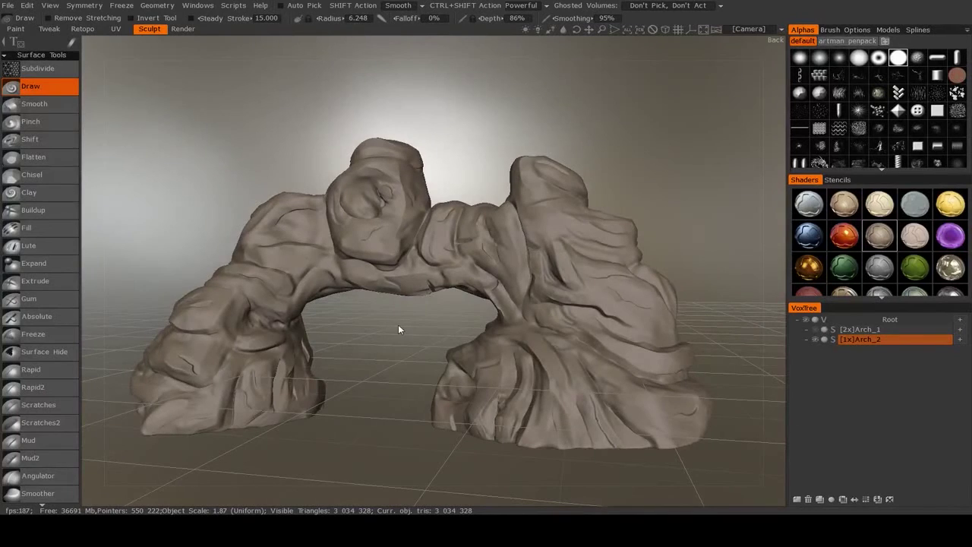
{"action": "mouse_move", "coordinate": [399, 327]}
{"action": "left_mouse_down", "text": "alt"}
{"action": "mouse_move", "coordinate": [408, 341]}
{"action": "mouse_move", "coordinate": [516, 356]}
{"action": "left_mouse_up", "text": "alt"}
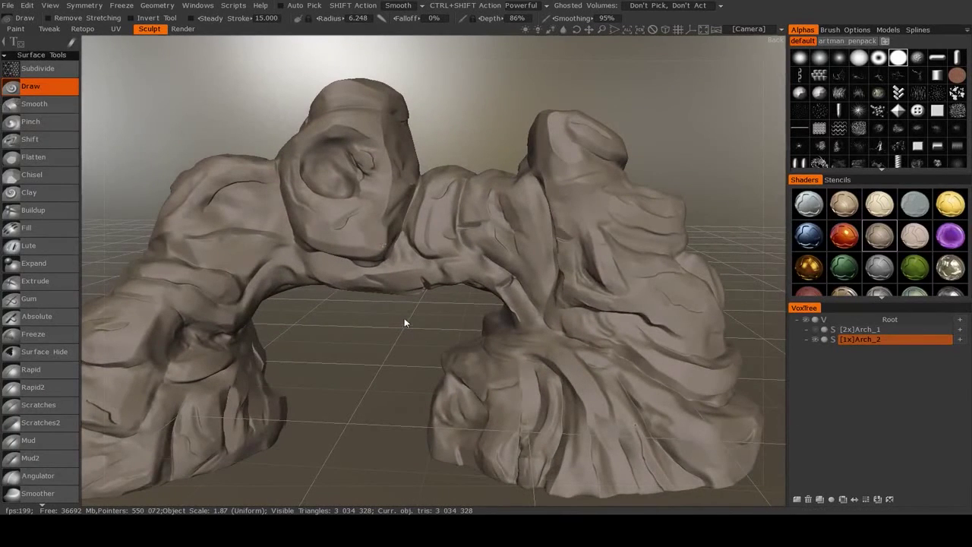
{"action": "mouse_move", "coordinate": [404, 318]}
{"action": "left_mouse_down", "text": "alt"}
{"action": "mouse_move", "coordinate": [418, 308]}
{"action": "mouse_move", "coordinate": [499, 330]}
{"action": "mouse_move", "coordinate": [454, 339]}
{"action": "left_mouse_up", "text": "alt"}
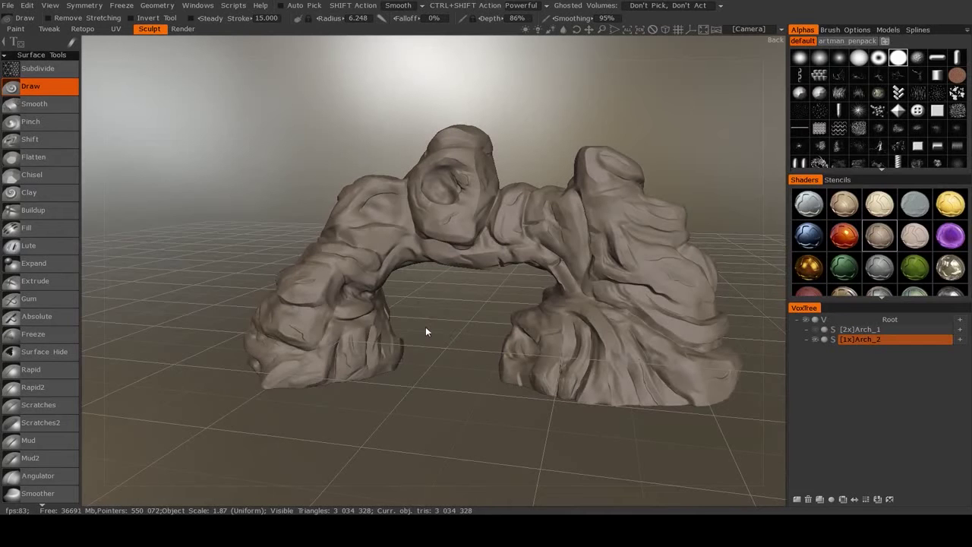
{"action": "mouse_move", "coordinate": [422, 325]}
{"action": "left_mouse_down", "text": "alt"}
{"action": "mouse_move", "coordinate": [458, 329]}
{"action": "mouse_move", "coordinate": [416, 303]}
{"action": "mouse_move", "coordinate": [203, 233]}
{"action": "left_mouse_up", "text": "alt"}
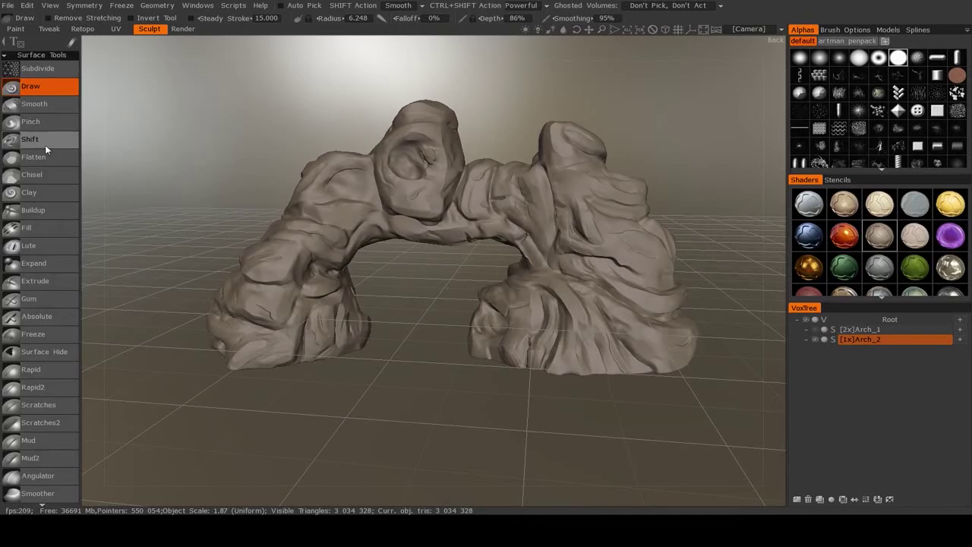
Activate the Noise tool on Arch_2 and check its realtime effect across the arch.
{"action": "scroll", "coordinate": [47, 152], "scroll_direction": "down", "scroll_amount": 5}
{"action": "scroll", "coordinate": [47, 114], "scroll_direction": "up", "scroll_amount": 3}
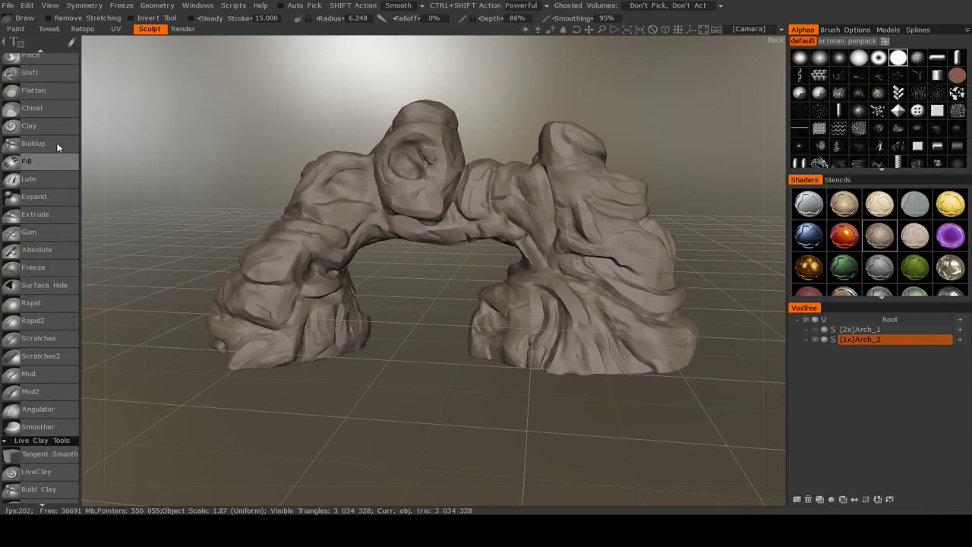
{"action": "scroll", "coordinate": [47, 143], "scroll_direction": "down", "scroll_amount": 6}
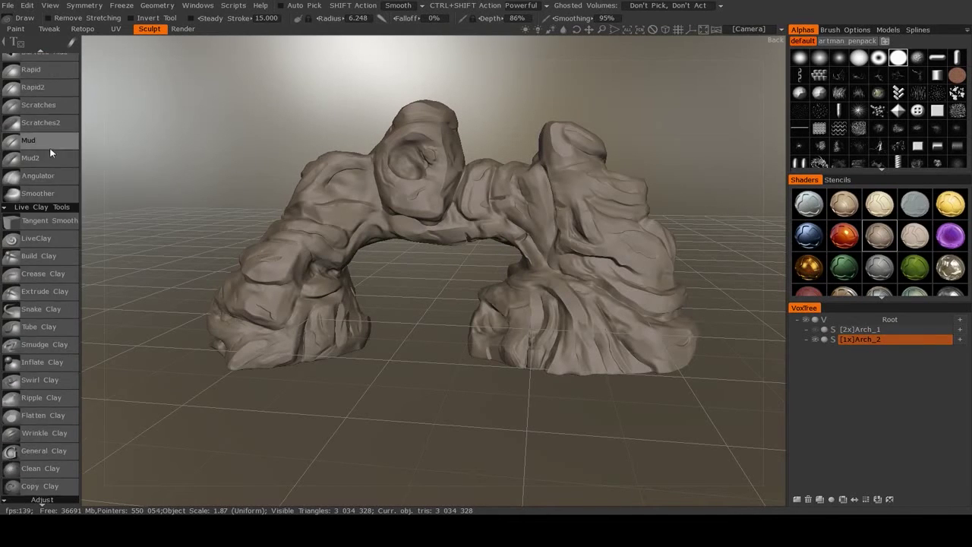
{"action": "scroll", "coordinate": [48, 167], "scroll_direction": "down", "scroll_amount": 8}
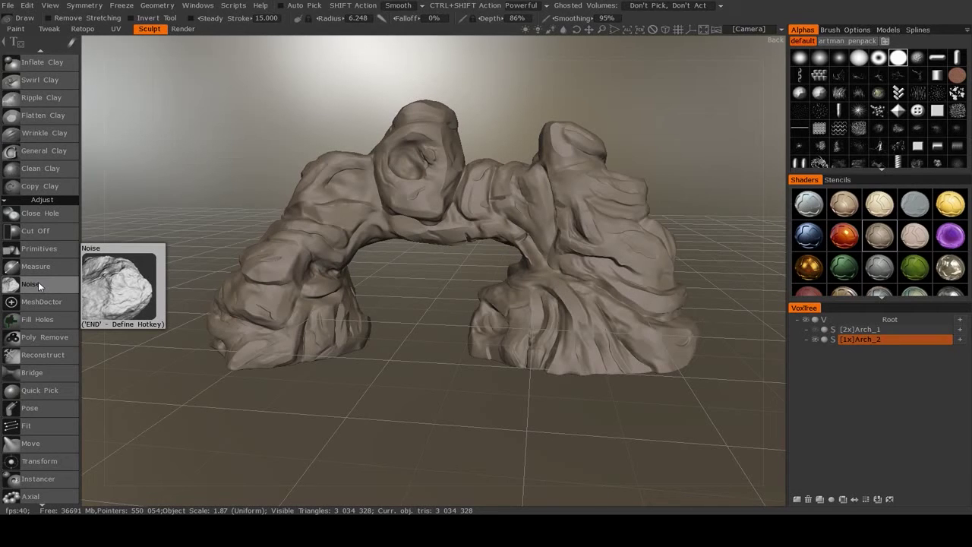
{"action": "left_click", "coordinate": [38, 282]}
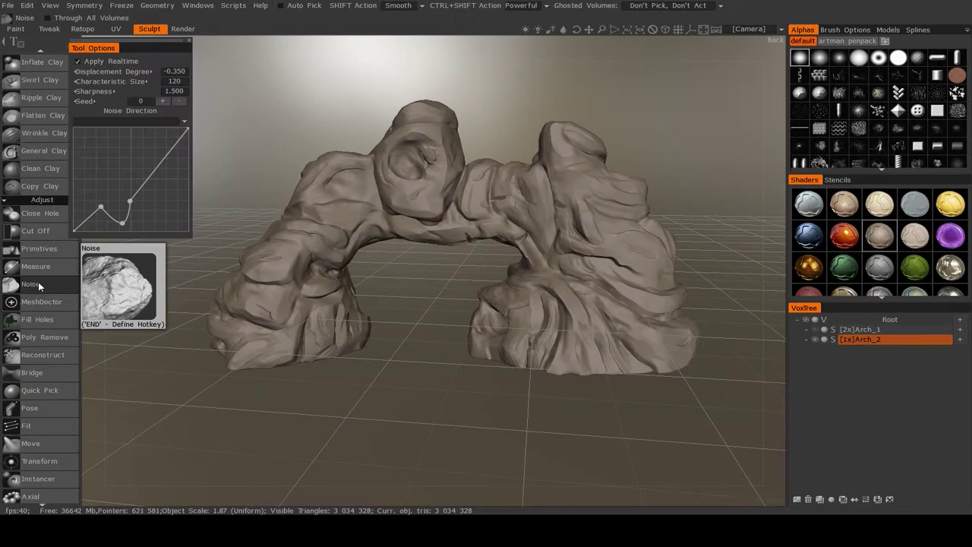
{"action": "right_click_drag", "start_coordinate": [393, 282], "coordinate": [462, 283]}
{"action": "middle_click_drag", "start_coordinate": [461, 283], "coordinate": [296, 356]}
{"action": "left_click_drag", "start_coordinate": [296, 356], "coordinate": [405, 332]}
{"action": "scroll", "coordinate": [259, 356], "scroll_direction": "down", "scroll_amount": 8}
{"action": "scroll", "coordinate": [436, 341], "scroll_direction": "up", "scroll_amount": 5}
{"action": "scroll", "coordinate": [414, 339], "scroll_direction": "up", "scroll_amount": 3}
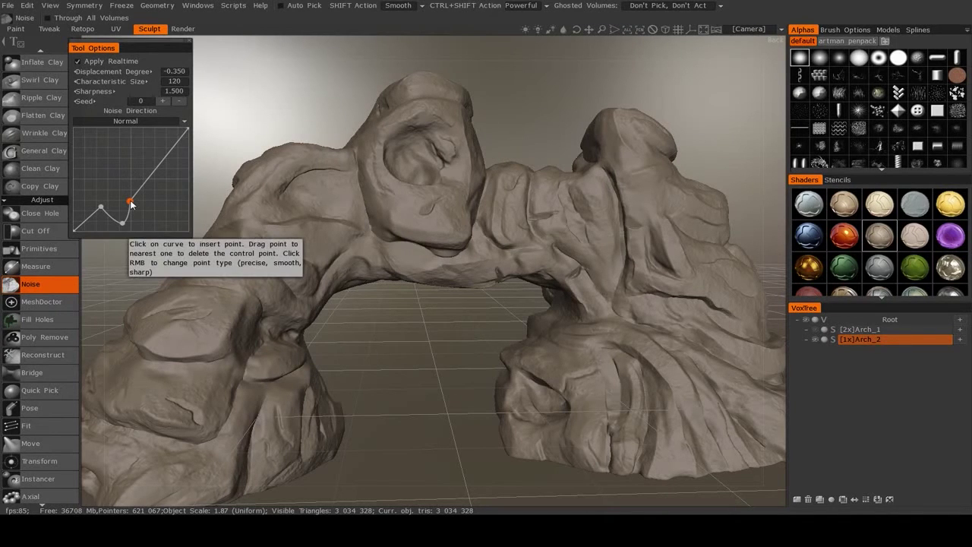
Reduce the noise curve to a straight diagonal line and set the displacement degree to 0.500.
{"action": "left_click_drag", "start_coordinate": [127, 216], "coordinate": [103, 209]}
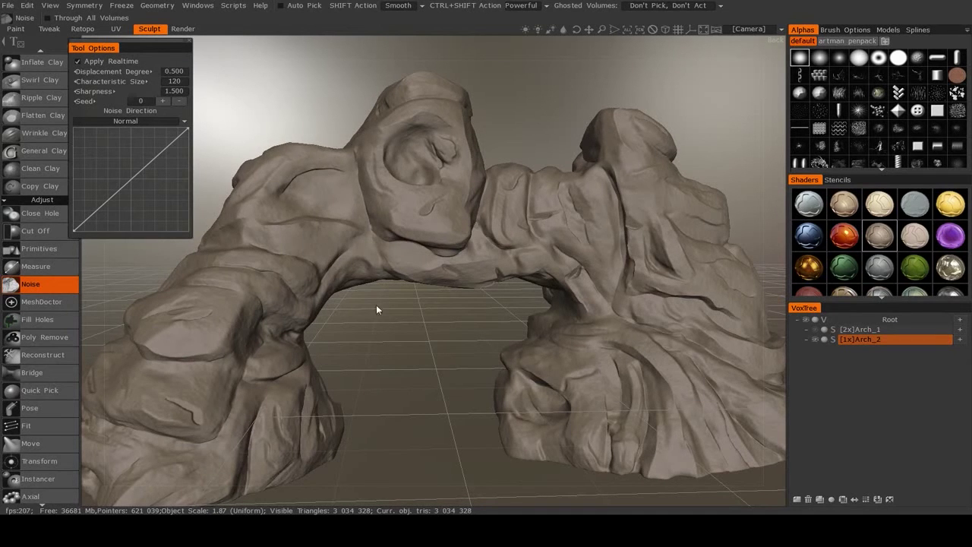
{"action": "left_click_drag", "start_coordinate": [398, 318], "coordinate": [389, 337]}
{"action": "right_click_drag", "start_coordinate": [389, 337], "coordinate": [407, 343]}
{"action": "middle_click_drag", "start_coordinate": [408, 343], "coordinate": [418, 383]}
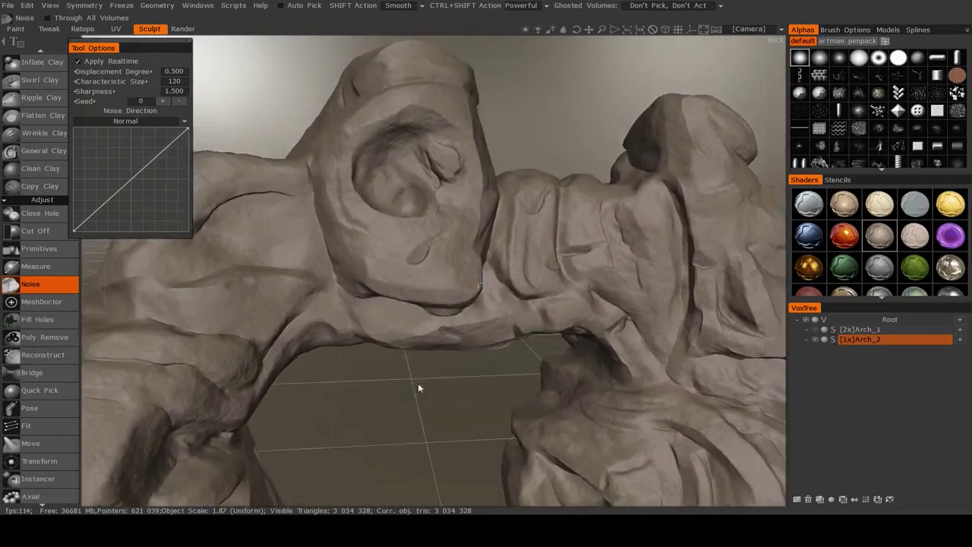
{"action": "left_click_drag", "start_coordinate": [418, 384], "coordinate": [490, 357]}
{"action": "right_click_drag", "start_coordinate": [491, 358], "coordinate": [521, 377]}
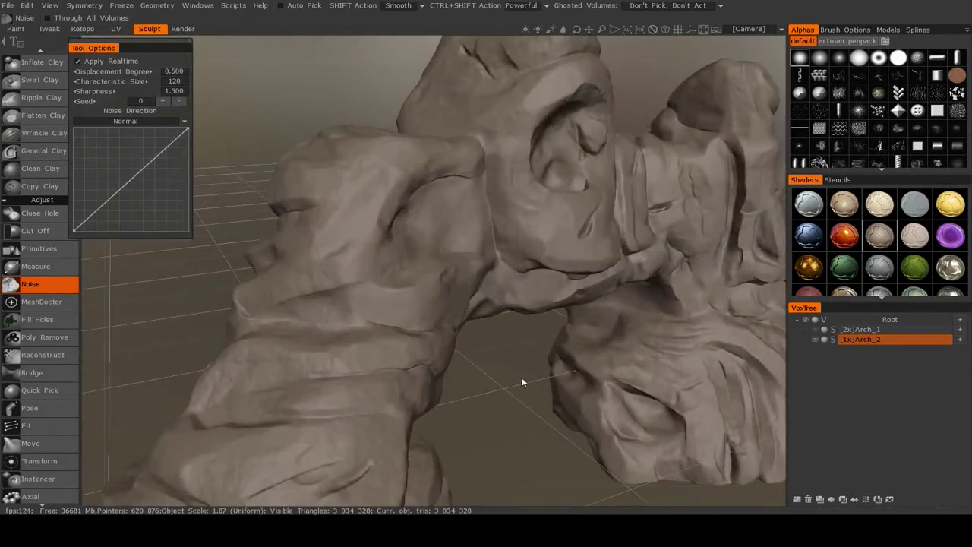
{"action": "mouse_move", "coordinate": [513, 377]}
{"action": "left_mouse_down"}
{"action": "mouse_move", "coordinate": [504, 343]}
{"action": "mouse_move", "coordinate": [536, 347]}
{"action": "mouse_move", "coordinate": [508, 367]}
{"action": "mouse_move", "coordinate": [534, 345]}
{"action": "mouse_move", "coordinate": [471, 373]}
{"action": "mouse_move", "coordinate": [501, 377]}
{"action": "left_mouse_up"}
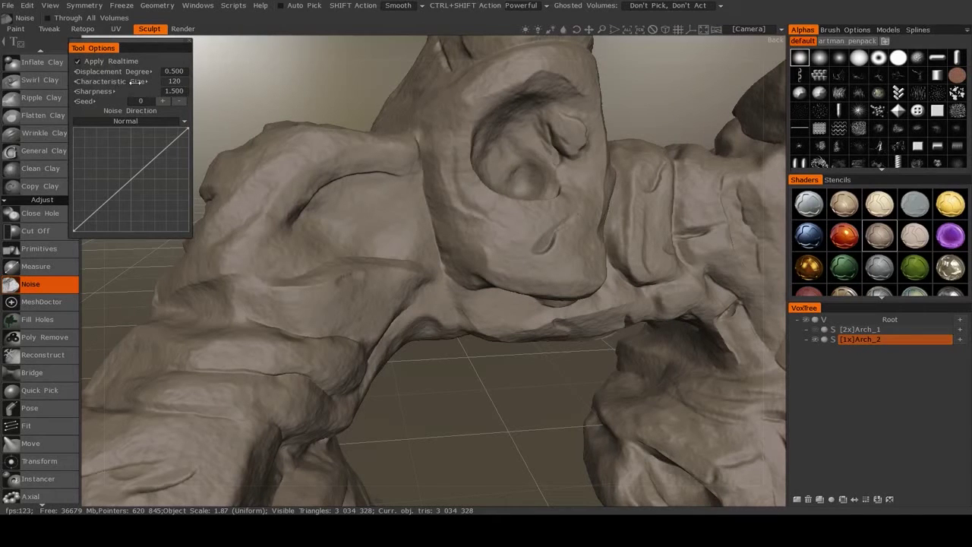
Try a noise characteristic size of 0.100 and check the fine grain on the arch's leg.
{"action": "left_click_drag", "start_coordinate": [116, 83], "coordinate": [109, 81]}
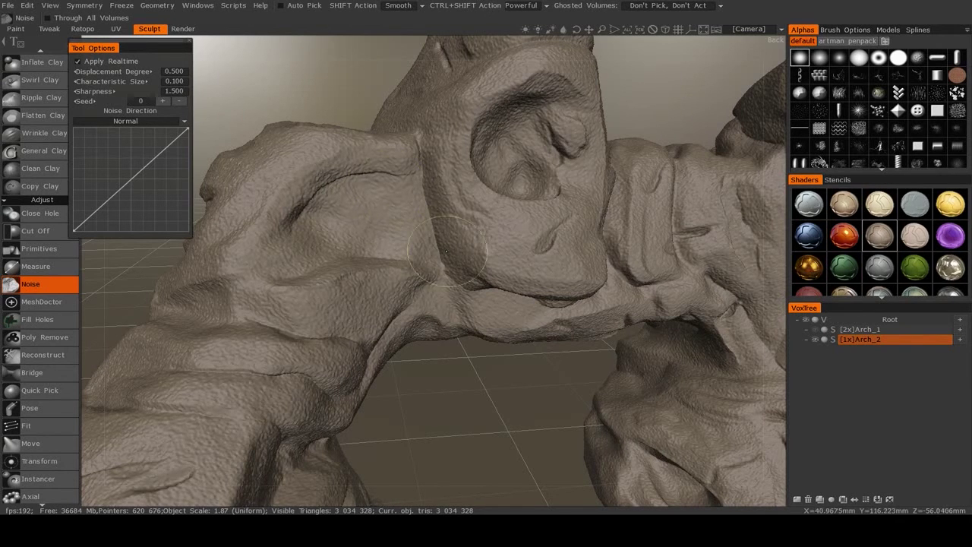
{"action": "right_click_drag", "start_coordinate": [501, 376], "coordinate": [471, 395]}
{"action": "left_click_drag", "start_coordinate": [471, 395], "coordinate": [545, 410]}
{"action": "middle_click_drag", "start_coordinate": [544, 410], "coordinate": [532, 301]}
{"action": "right_click_drag", "start_coordinate": [532, 302], "coordinate": [551, 319], "text": "alt"}
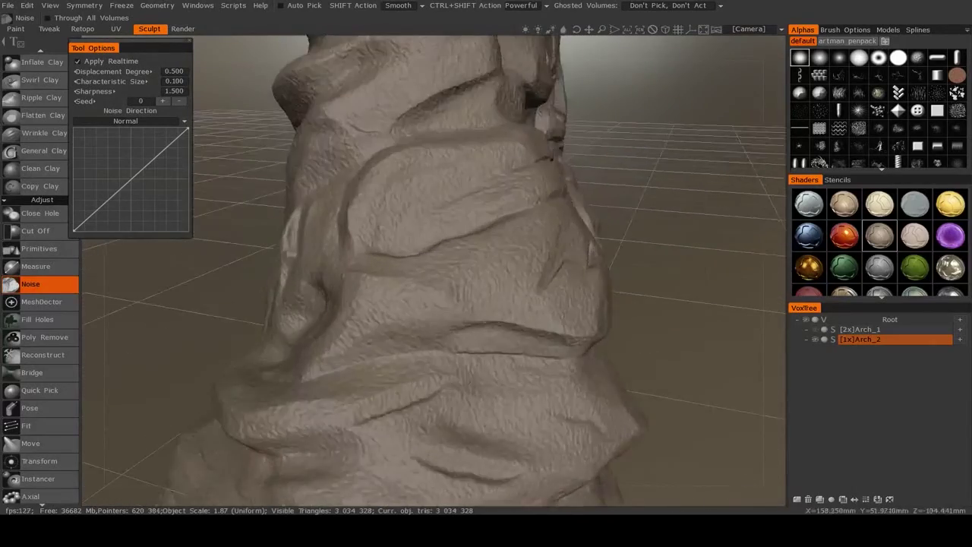
{"action": "left_click_drag", "start_coordinate": [550, 319], "coordinate": [607, 304], "text": "alt"}
Examine the fine noise texture around the carved hollow at the top of the arch.
{"action": "right_click_drag", "start_coordinate": [471, 235], "coordinate": [499, 261], "text": "alt"}
{"action": "middle_click_drag", "start_coordinate": [499, 261], "coordinate": [494, 441], "text": "alt"}
{"action": "right_click_drag", "start_coordinate": [486, 425], "coordinate": [444, 368], "text": "alt"}
{"action": "left_click_drag", "start_coordinate": [444, 368], "coordinate": [417, 382], "text": "alt"}
{"action": "right_click_drag", "start_coordinate": [417, 382], "coordinate": [455, 330], "text": "alt"}
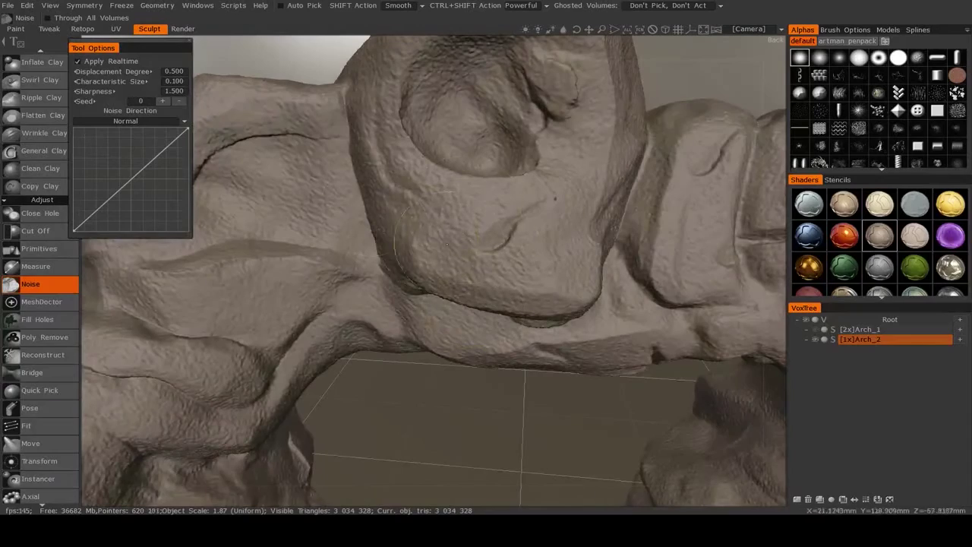
{"action": "middle_click_drag", "start_coordinate": [387, 164], "coordinate": [383, 269], "text": "alt"}
{"action": "mouse_move", "coordinate": [383, 269]}
{"action": "right_mouse_down", "text": "alt"}
{"action": "mouse_move", "coordinate": [414, 283]}
{"action": "mouse_move", "coordinate": [379, 285]}
{"action": "right_mouse_up", "text": "alt"}
{"action": "left_click_drag", "start_coordinate": [379, 284], "coordinate": [400, 354], "text": "alt"}
{"action": "right_click_drag", "start_coordinate": [399, 354], "coordinate": [441, 342], "text": "alt"}
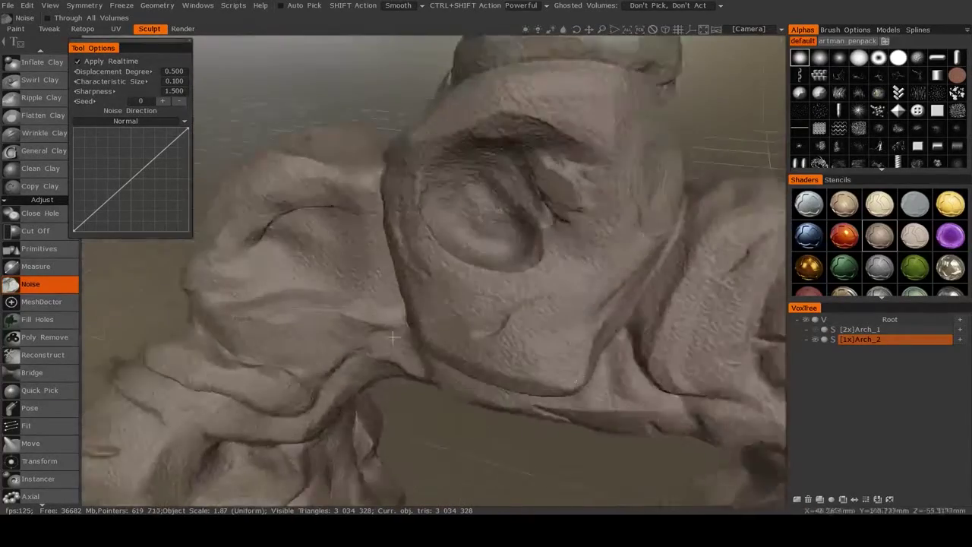
{"action": "left_click_drag", "start_coordinate": [440, 342], "coordinate": [429, 292], "text": "alt"}
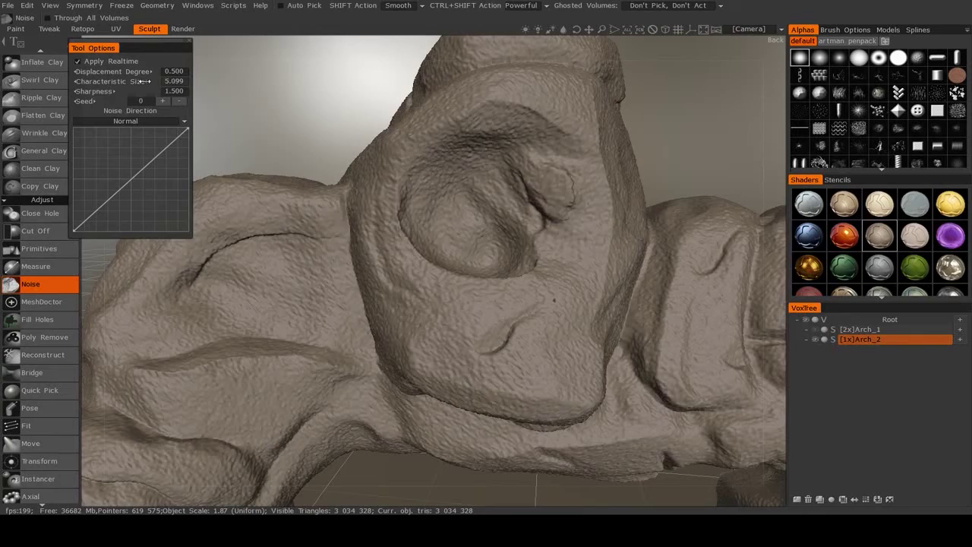
Try a noise characteristic size of 400 and check the effect across the middle of the arch.
{"action": "left_click_drag", "start_coordinate": [161, 81], "coordinate": [167, 82]}
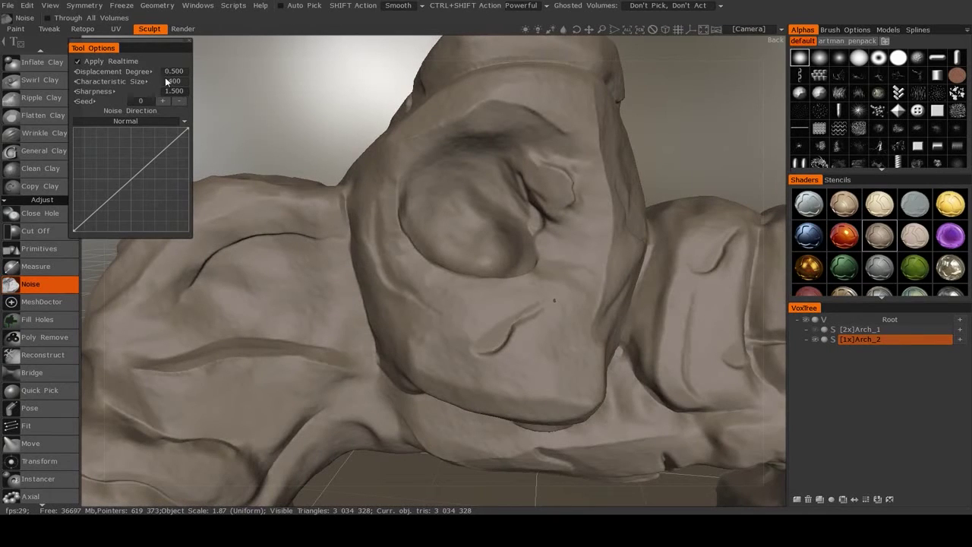
{"action": "left_click_drag", "start_coordinate": [410, 311], "coordinate": [372, 349], "text": "alt"}
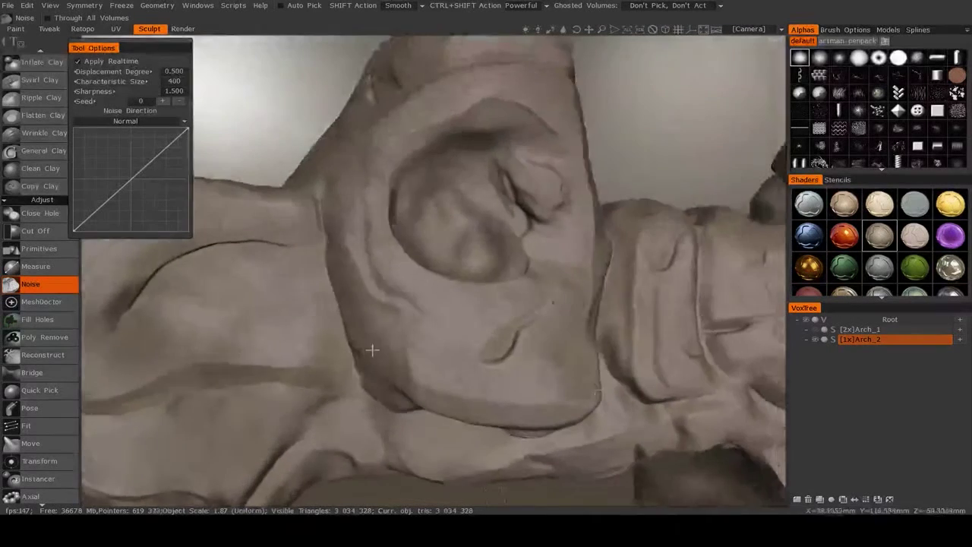
{"action": "scroll", "coordinate": [365, 347], "scroll_direction": "down", "scroll_amount": 5}
{"action": "scroll", "coordinate": [337, 342], "scroll_direction": "up", "scroll_amount": 1}
{"action": "scroll", "coordinate": [337, 342], "scroll_direction": "up", "scroll_amount": 2}
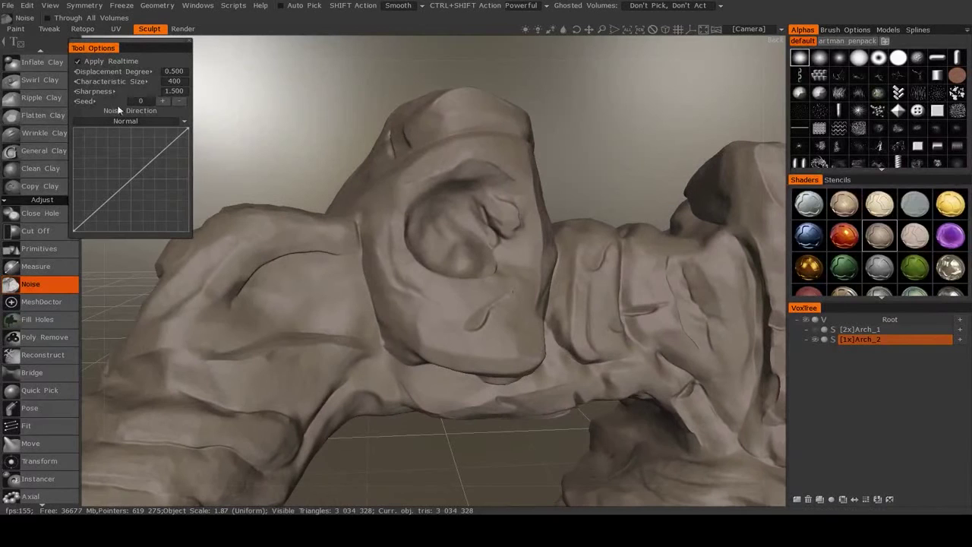
Set the noise characteristic size to 100 and check the surface around the hollow.
{"action": "left_click", "coordinate": [174, 82]}
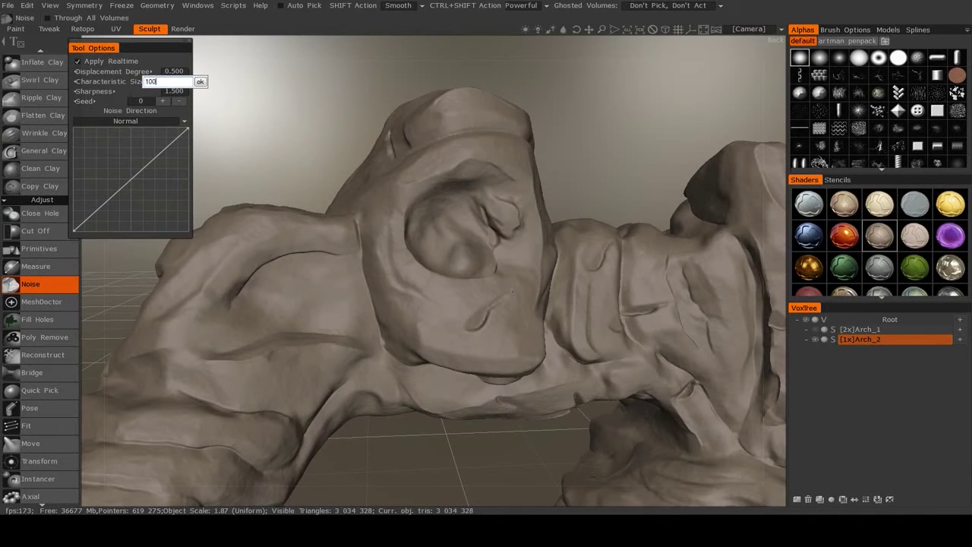
{"action": "left_click", "coordinate": [200, 82]}
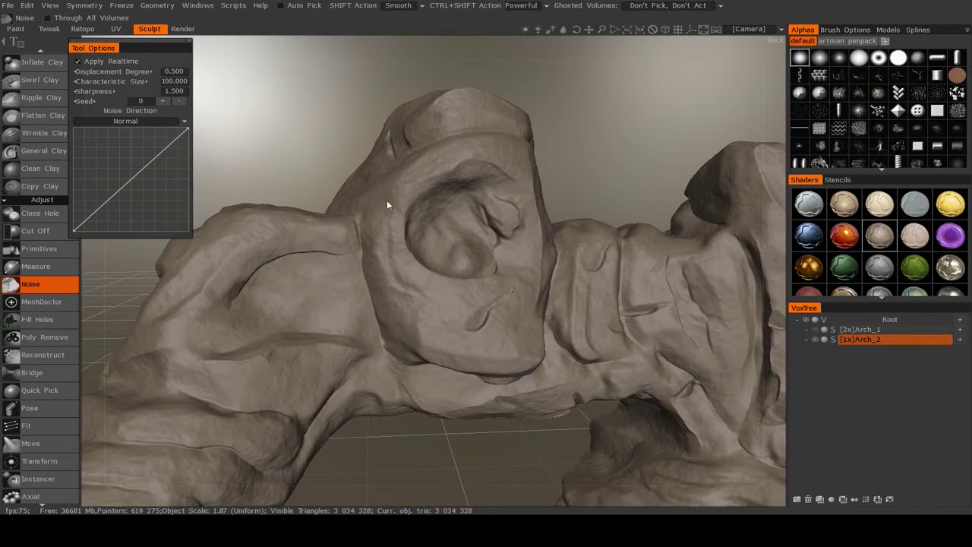
{"action": "mouse_move", "coordinate": [388, 202]}
{"action": "left_mouse_down", "text": "alt"}
{"action": "mouse_move", "coordinate": [445, 247]}
{"action": "mouse_move", "coordinate": [524, 273]}
{"action": "mouse_move", "coordinate": [498, 370]}
{"action": "mouse_move", "coordinate": [551, 277]}
{"action": "mouse_move", "coordinate": [532, 205]}
{"action": "left_mouse_up", "text": "alt"}
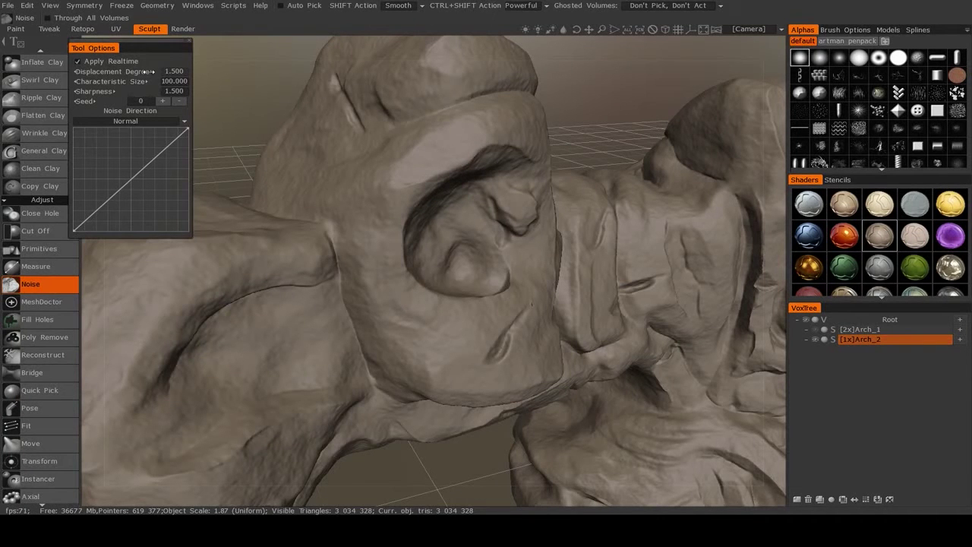
Try a strong noise displacement degree of 5.999 and check it over the whole arch.
{"action": "left_click_drag", "start_coordinate": [149, 72], "coordinate": [153, 72]}
{"action": "scroll", "coordinate": [436, 242], "scroll_direction": "down", "scroll_amount": 5}
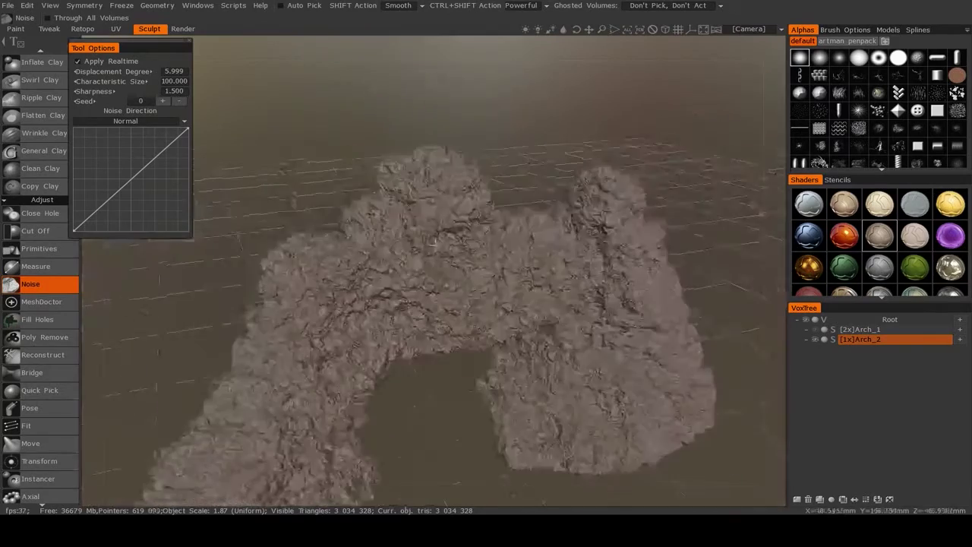
{"action": "left_click_drag", "start_coordinate": [433, 243], "coordinate": [395, 289], "text": "alt"}
{"action": "scroll", "coordinate": [441, 302], "scroll_direction": "up", "scroll_amount": 8}
{"action": "scroll", "coordinate": [441, 301], "scroll_direction": "down", "scroll_amount": 8}
{"action": "scroll", "coordinate": [490, 279], "scroll_direction": "down", "scroll_amount": 4}
Set the noise displacement degree to 1.
{"action": "left_click", "coordinate": [176, 72]}
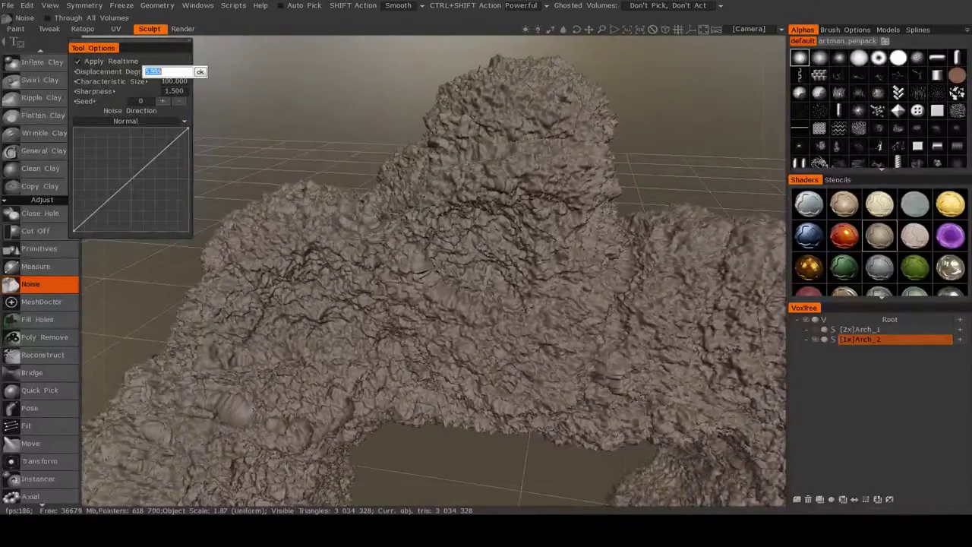
{"action": "type", "text": "1"}
{"action": "key", "text": "Return"}
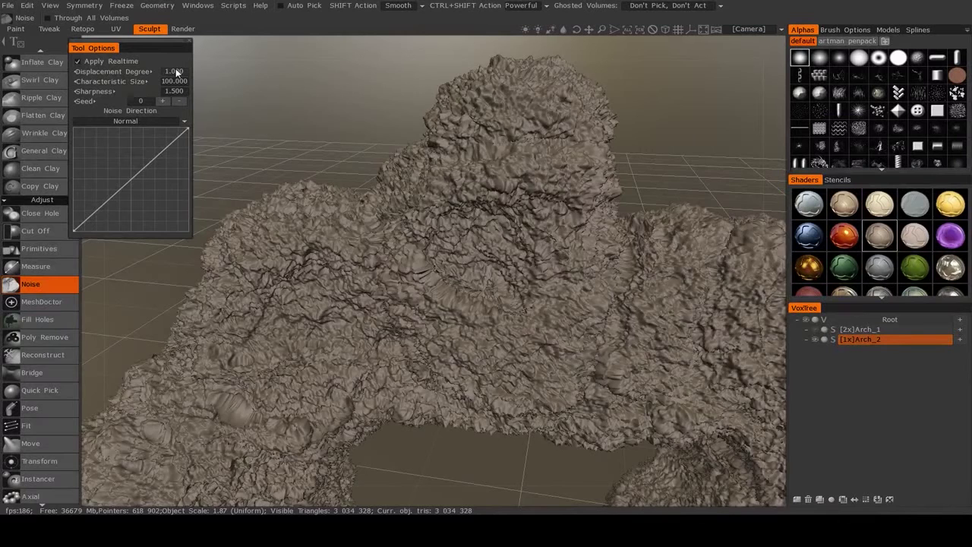
Set the noise displacement degree to -1 and check the surface around the hollow.
{"action": "left_click", "coordinate": [179, 72]}
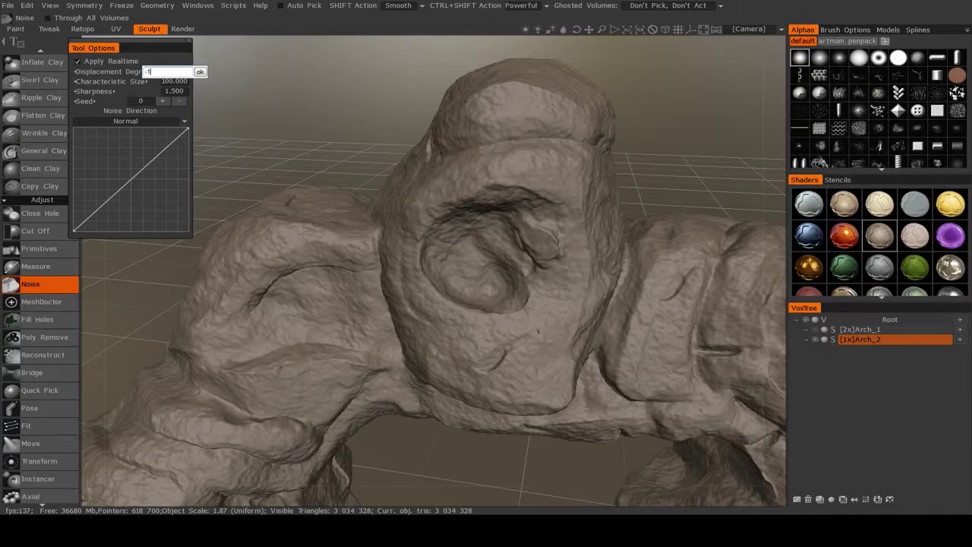
{"action": "type", "text": "-1"}
{"action": "key", "text": "Return"}
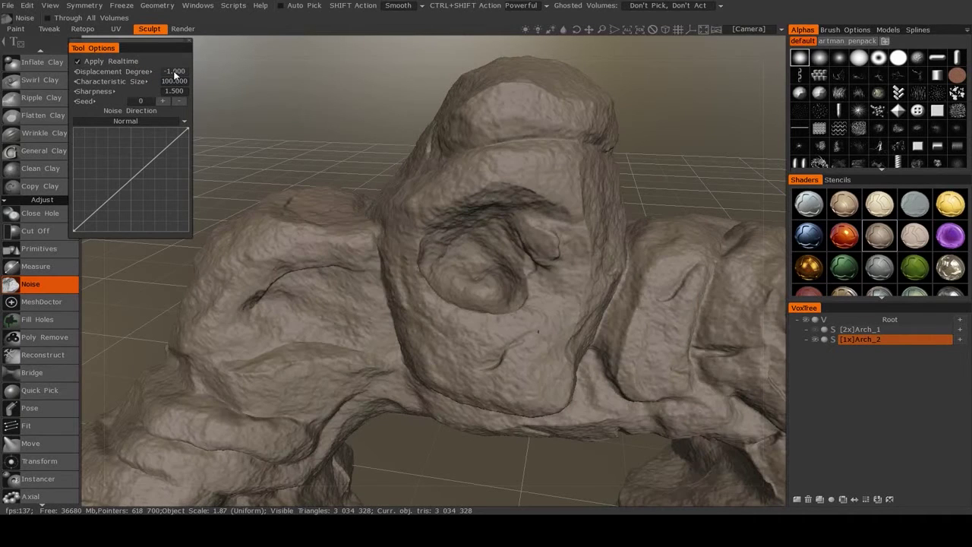
{"action": "mouse_move", "coordinate": [435, 244]}
{"action": "left_mouse_down", "text": "alt"}
{"action": "mouse_move", "coordinate": [445, 228]}
{"action": "mouse_move", "coordinate": [430, 203]}
{"action": "mouse_move", "coordinate": [425, 228]}
{"action": "mouse_move", "coordinate": [317, 159]}
{"action": "left_mouse_up", "text": "alt"}
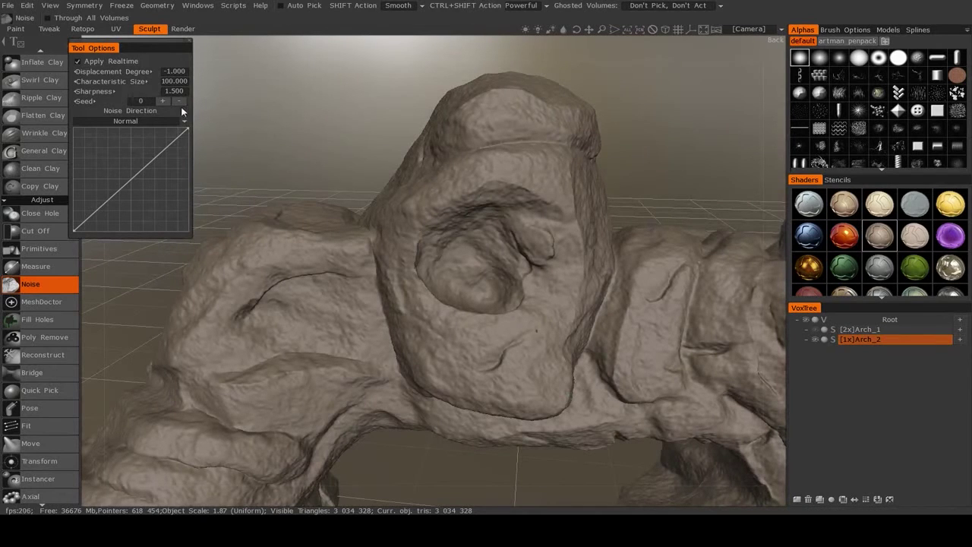
Set the noise displacement degree to -0.5 and check the surface around the hollow.
{"action": "left_click", "coordinate": [178, 75]}
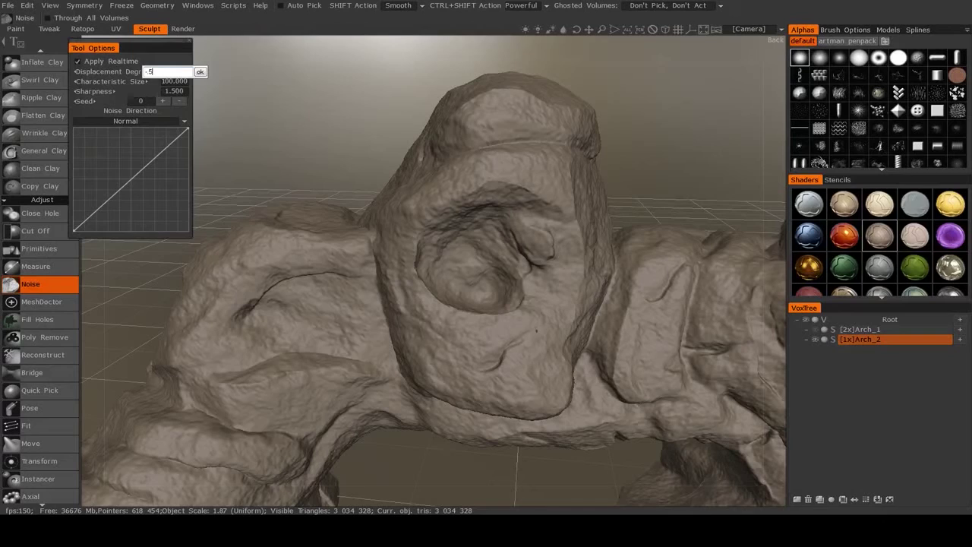
{"action": "key", "text": "Return"}
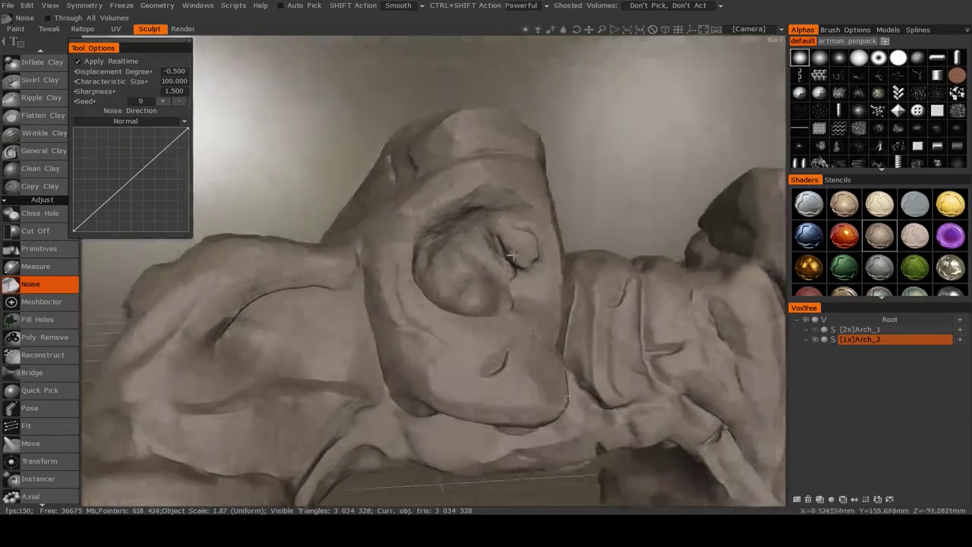
{"action": "mouse_move", "coordinate": [511, 257]}
{"action": "left_mouse_down"}
{"action": "mouse_move", "coordinate": [586, 250]}
{"action": "mouse_move", "coordinate": [589, 283]}
{"action": "mouse_move", "coordinate": [502, 269]}
{"action": "mouse_move", "coordinate": [490, 254]}
{"action": "left_mouse_up"}
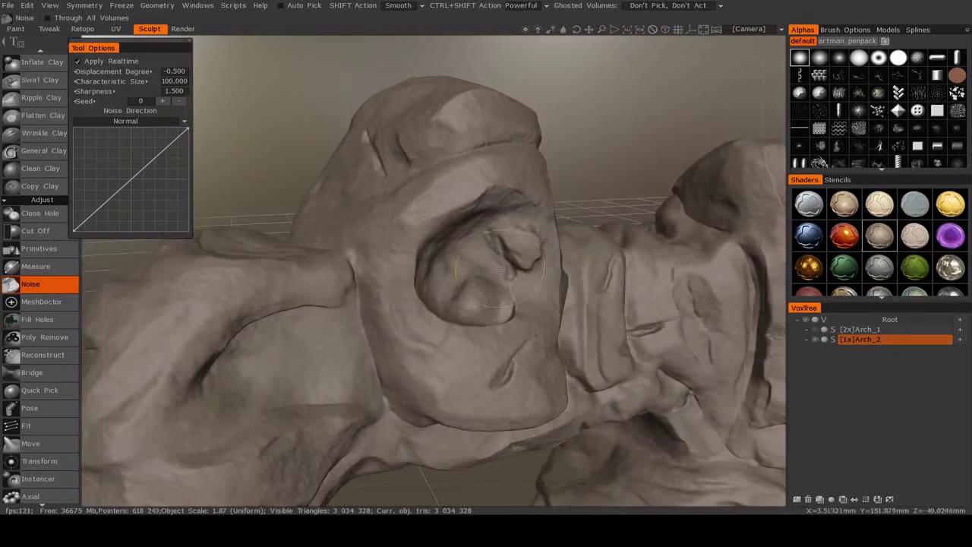
Set the noise displacement degree to -0.75 and check the texture on the arch up close.
{"action": "left_click", "coordinate": [164, 75]}
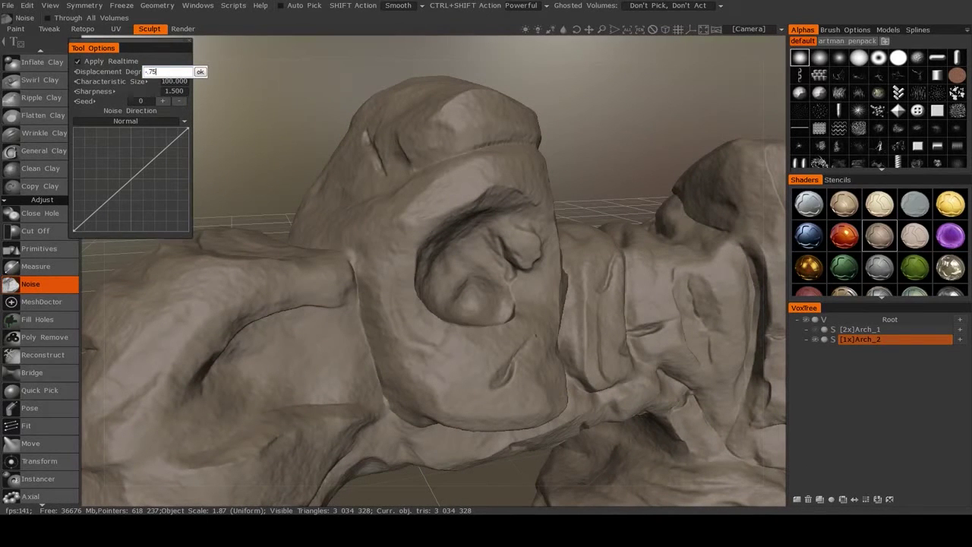
{"action": "type", "text": "-.75"}
{"action": "key", "text": "Return"}
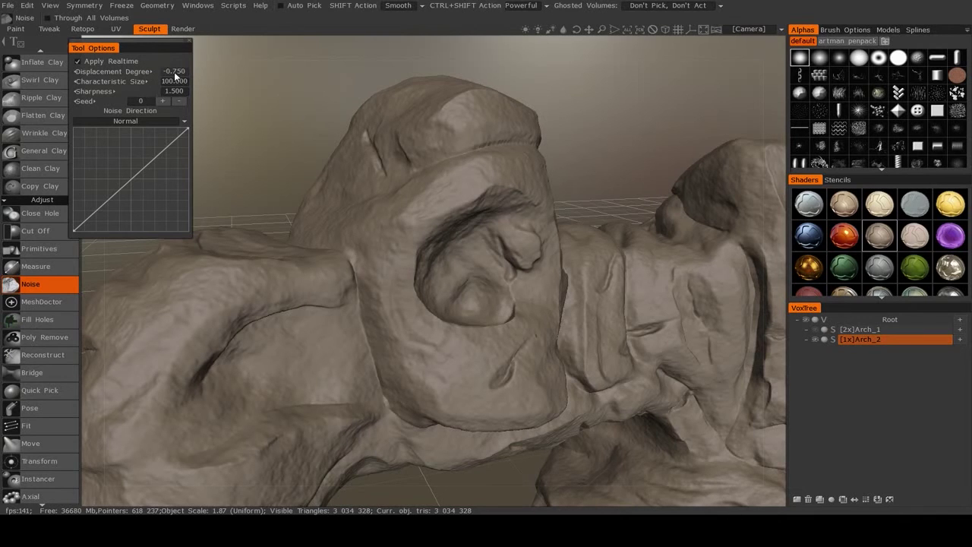
{"action": "left_click_drag", "start_coordinate": [464, 283], "coordinate": [496, 212], "text": "alt"}
{"action": "scroll", "coordinate": [478, 243], "scroll_direction": "down", "scroll_amount": 5}
{"action": "scroll", "coordinate": [475, 278], "scroll_direction": "up", "scroll_amount": 5}
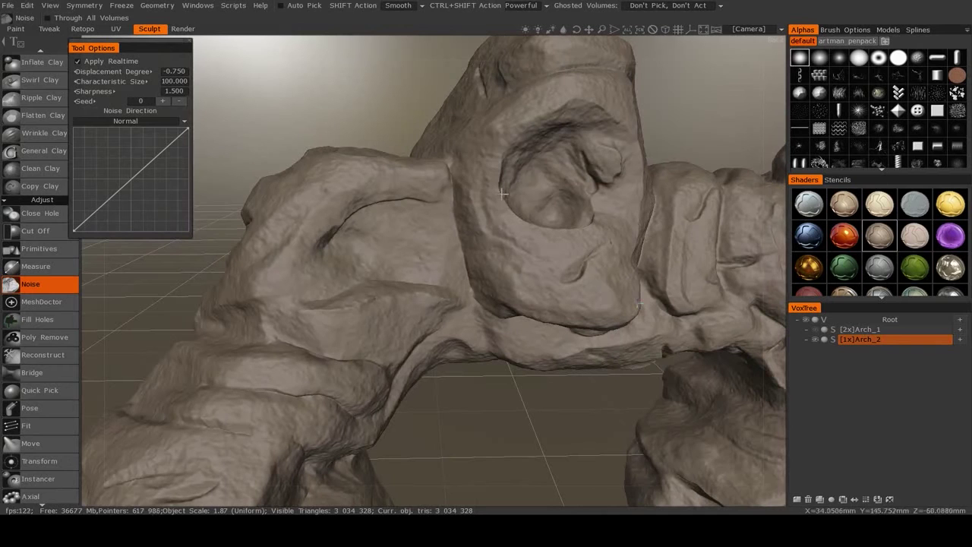
{"action": "left_click_drag", "start_coordinate": [528, 161], "coordinate": [541, 220], "text": "alt"}
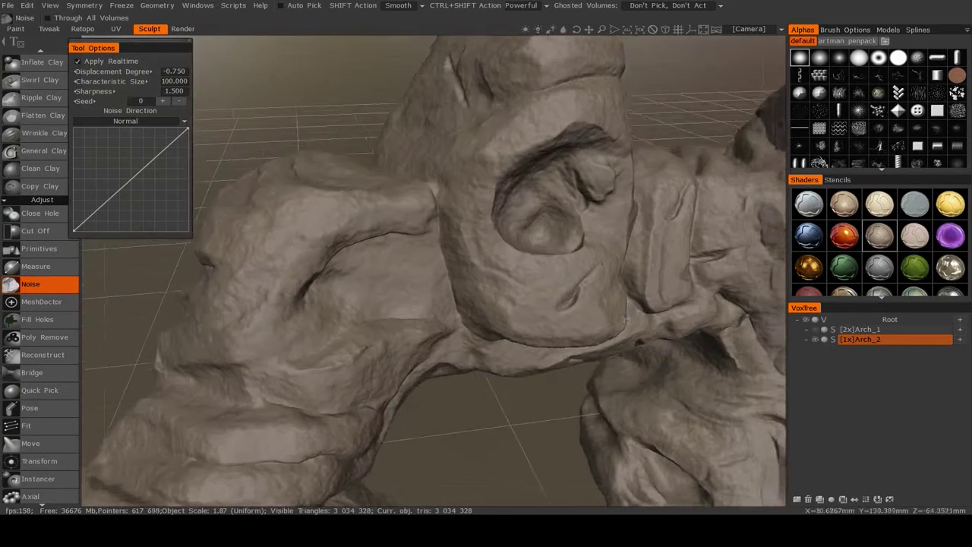
{"action": "middle_click_drag", "start_coordinate": [626, 318], "coordinate": [600, 360], "text": "alt"}
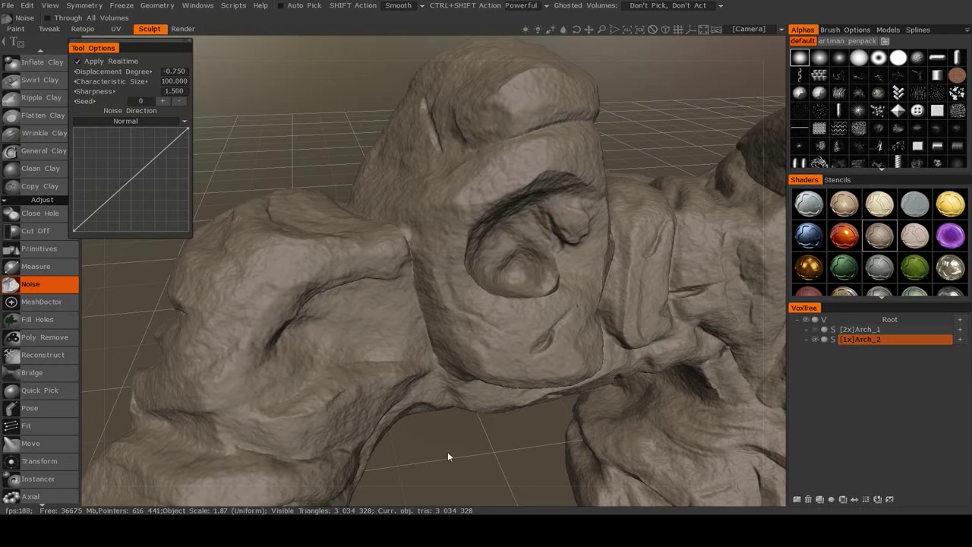
{"action": "right_click_drag", "start_coordinate": [443, 445], "coordinate": [479, 163]}
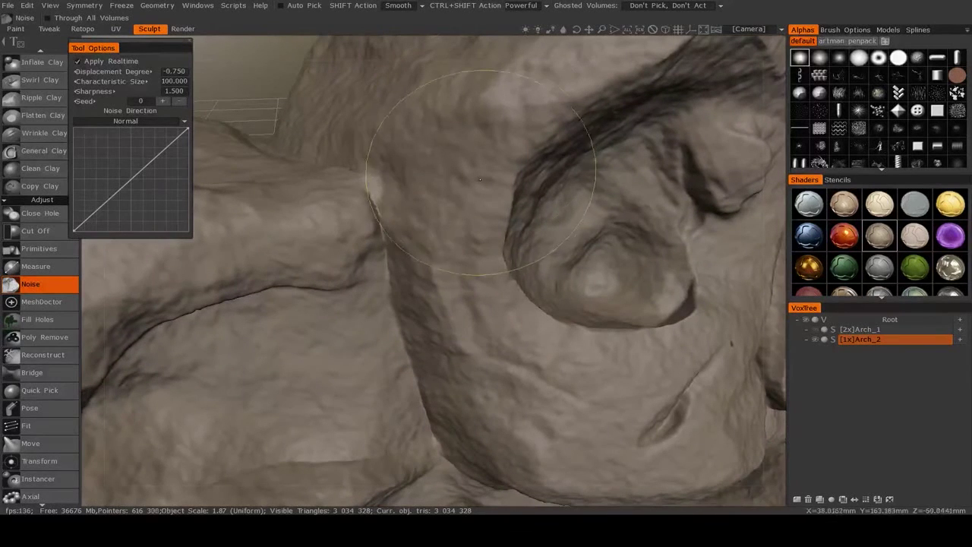
{"action": "scroll", "coordinate": [480, 191], "scroll_direction": "down", "scroll_amount": 2}
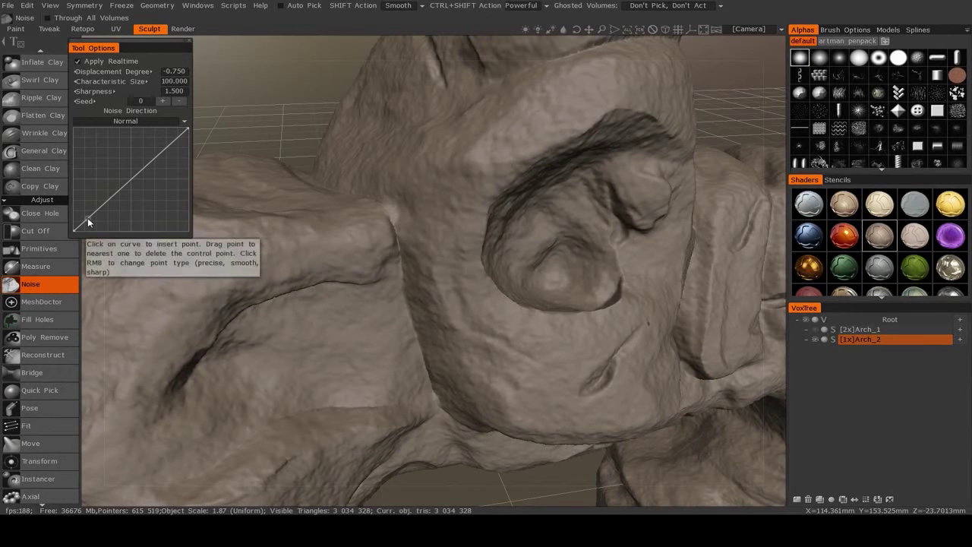
Add two control points near the start of the noise curve, forming a small peak and dip, and check the surface.
{"action": "left_click_drag", "start_coordinate": [83, 198], "coordinate": [88, 185]}
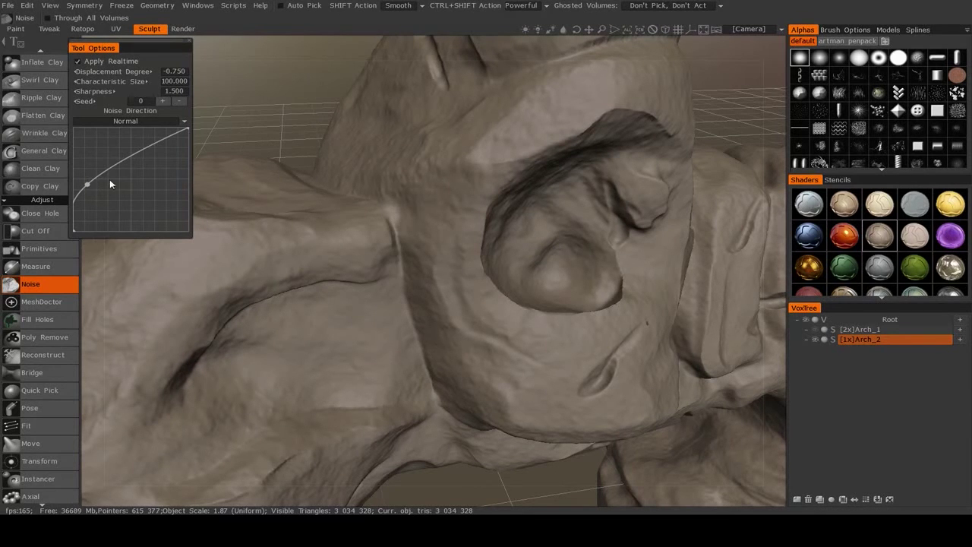
{"action": "left_click_drag", "start_coordinate": [112, 170], "coordinate": [113, 191]}
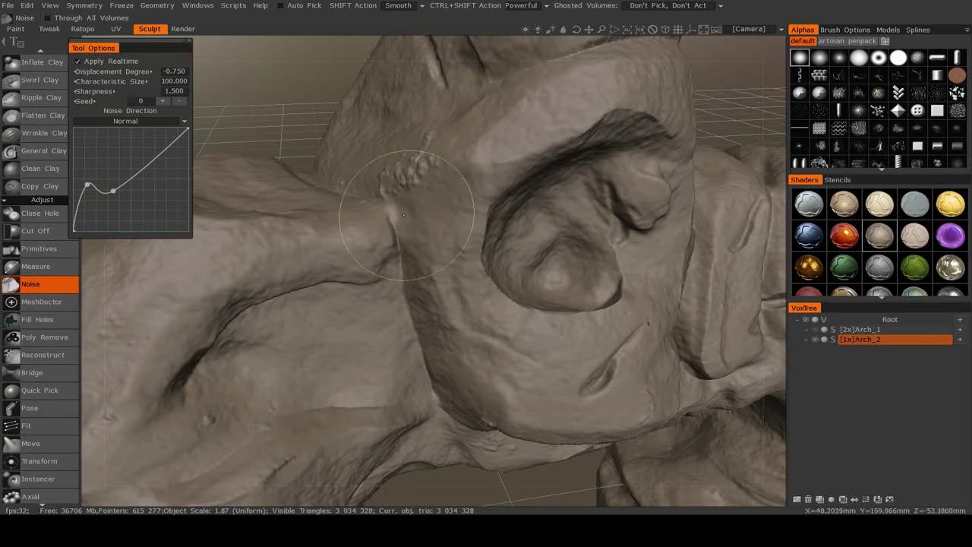
{"action": "left_click_drag", "start_coordinate": [497, 296], "coordinate": [427, 297], "text": "alt"}
{"action": "scroll", "coordinate": [427, 297], "scroll_direction": "down", "scroll_amount": 8}
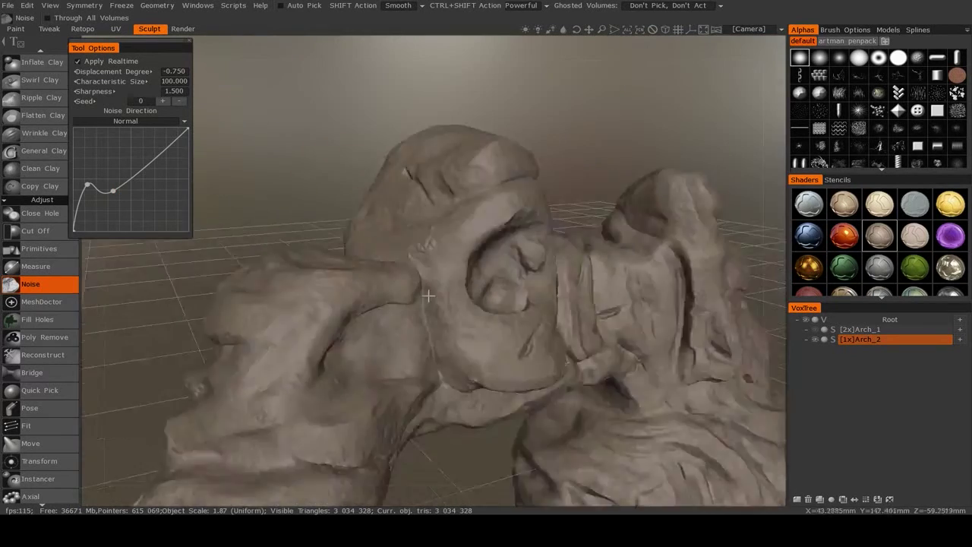
{"action": "scroll", "coordinate": [427, 297], "scroll_direction": "up", "scroll_amount": 8}
{"action": "middle_click_drag", "start_coordinate": [415, 203], "coordinate": [433, 268], "text": "alt"}
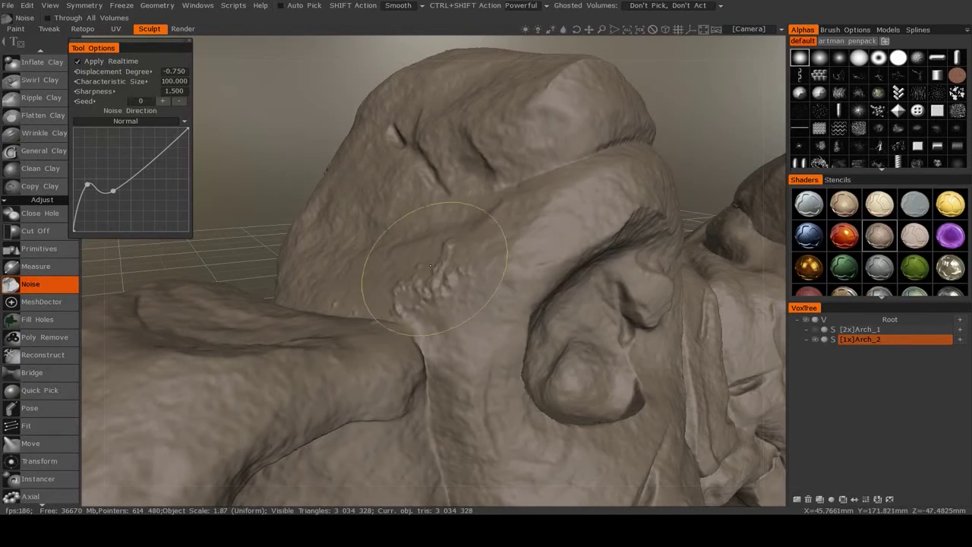
{"action": "left_click_drag", "start_coordinate": [486, 326], "coordinate": [531, 326], "text": "alt"}
{"action": "scroll", "coordinate": [532, 326], "scroll_direction": "down", "scroll_amount": 6}
{"action": "scroll", "coordinate": [670, 474], "scroll_direction": "up", "scroll_amount": 5}
{"action": "mouse_move", "coordinate": [672, 474]}
{"action": "middle_mouse_down"}
{"action": "mouse_move", "coordinate": [660, 408]}
{"action": "mouse_move", "coordinate": [702, 416]}
{"action": "middle_mouse_up"}
{"action": "left_click_drag", "start_coordinate": [702, 418], "coordinate": [710, 439], "text": "alt"}
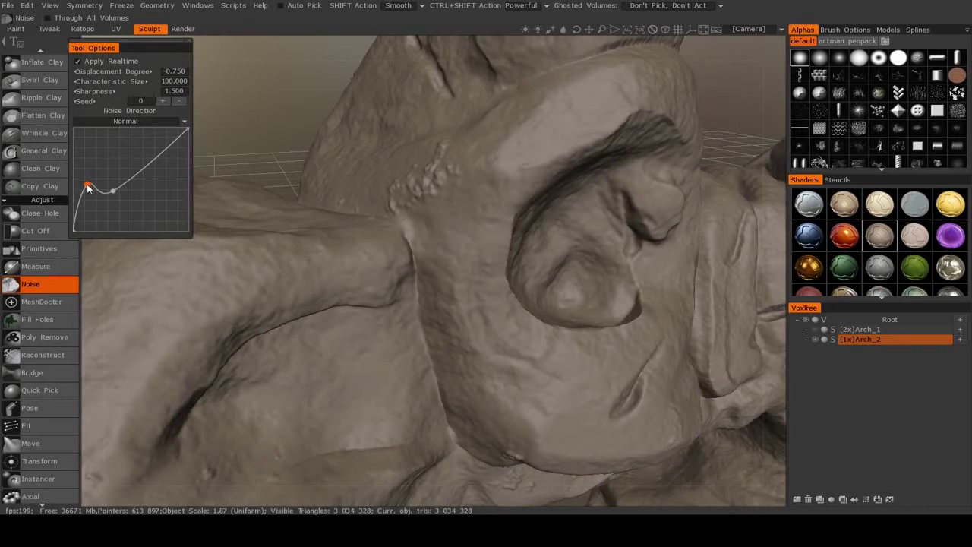
Lower the noise curve's first point, shift the second to mid-curve, add a third as a deep dip, and check both sides of the arch.
{"action": "left_click_drag", "start_coordinate": [88, 204], "coordinate": [89, 210]}
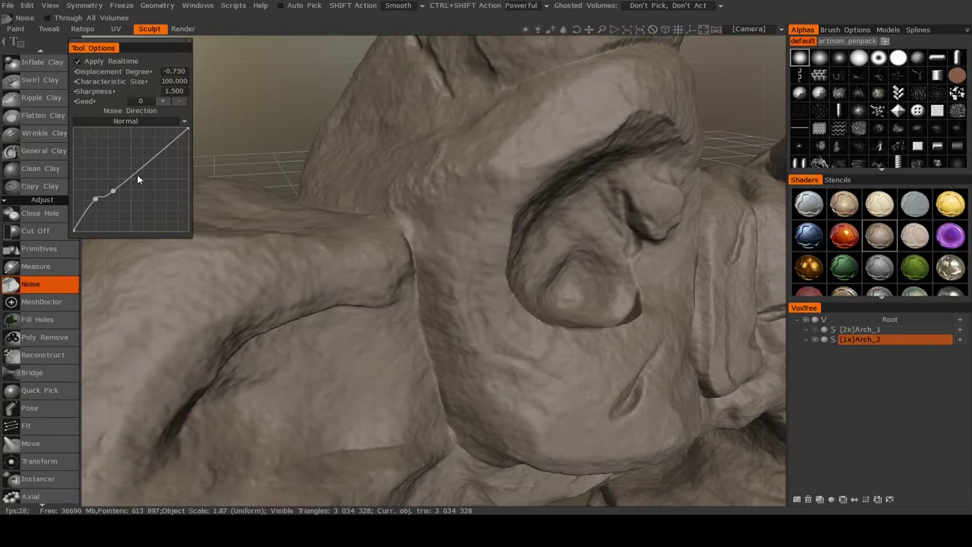
{"action": "left_click_drag", "start_coordinate": [126, 191], "coordinate": [129, 186]}
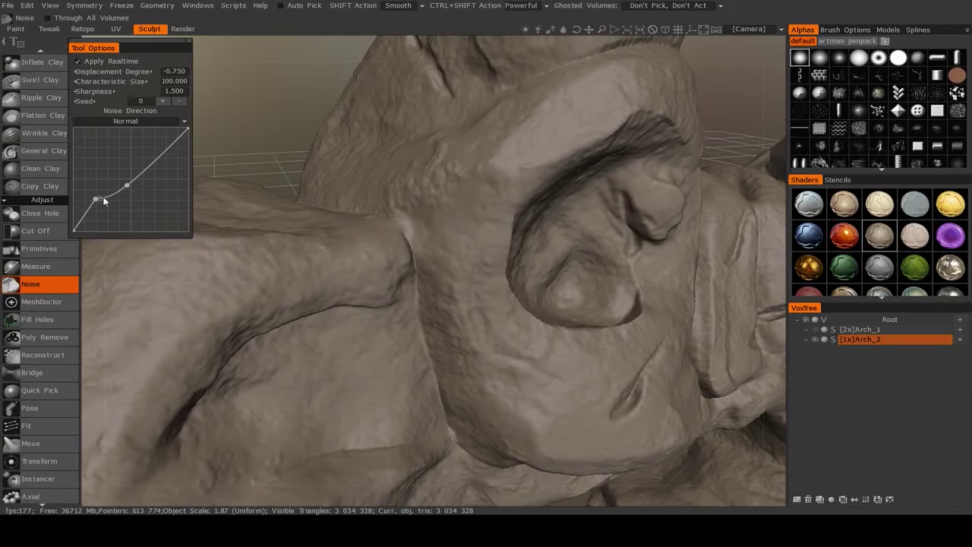
{"action": "mouse_move", "coordinate": [148, 197]}
{"action": "left_mouse_down"}
{"action": "mouse_move", "coordinate": [145, 208]}
{"action": "mouse_move", "coordinate": [156, 192]}
{"action": "mouse_move", "coordinate": [145, 211]}
{"action": "left_mouse_up"}
{"action": "scroll", "coordinate": [415, 264], "scroll_direction": "down", "scroll_amount": 5}
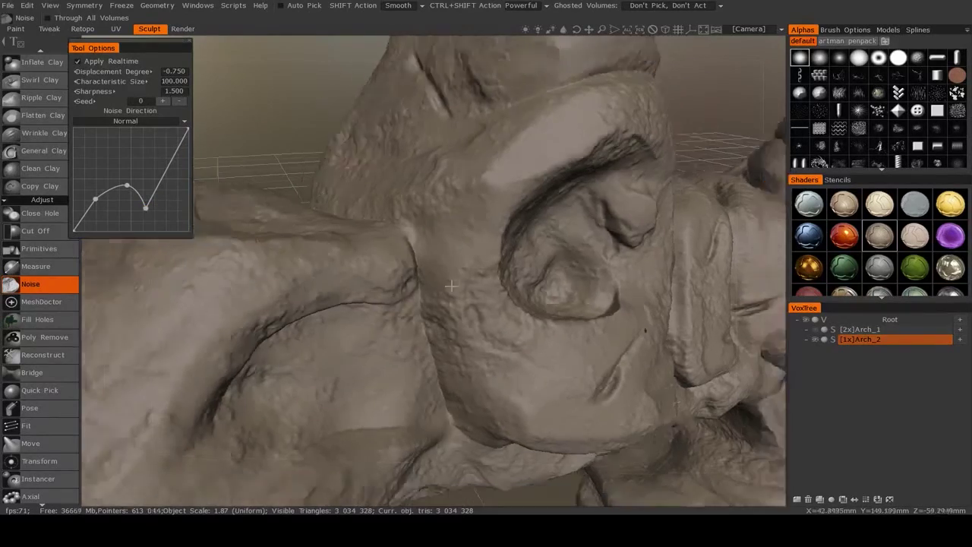
{"action": "mouse_move", "coordinate": [415, 264]}
{"action": "left_mouse_down", "text": "alt"}
{"action": "mouse_move", "coordinate": [428, 284]}
{"action": "mouse_move", "coordinate": [417, 269]}
{"action": "mouse_move", "coordinate": [527, 333]}
{"action": "mouse_move", "coordinate": [320, 323]}
{"action": "left_mouse_up", "text": "alt"}
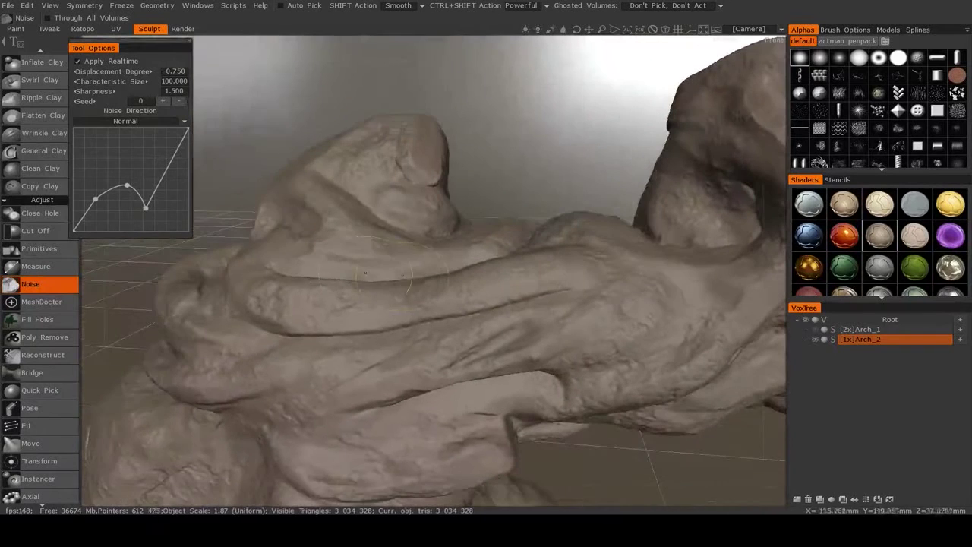
Set the noise displacement degree to 0.75 and check the surface around the hollow.
{"action": "left_click", "coordinate": [177, 71]}
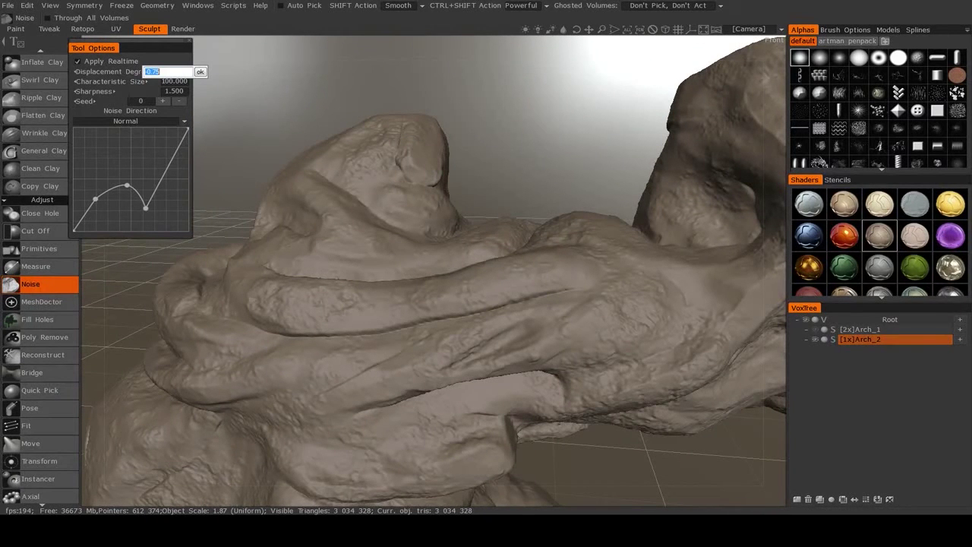
{"action": "key", "text": "Escape"}
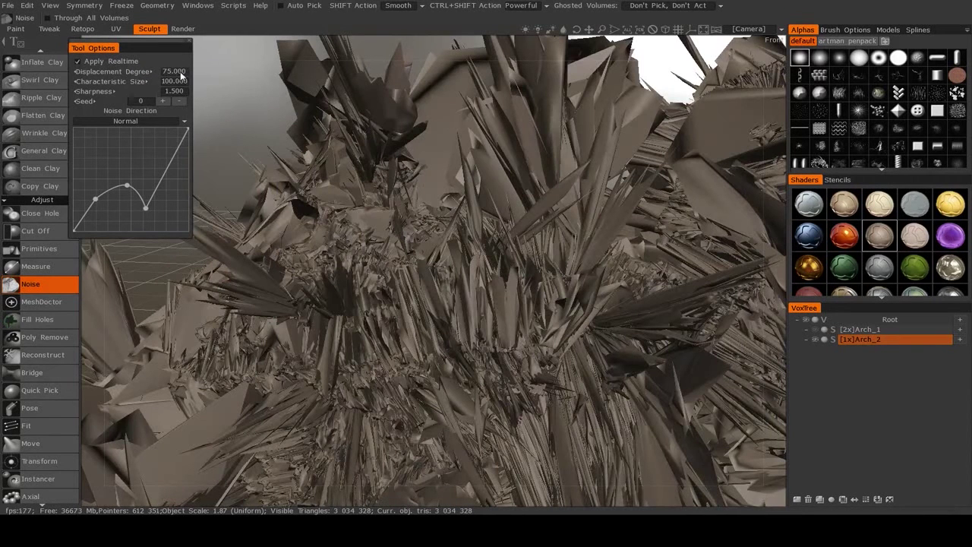
{"action": "left_click", "coordinate": [177, 72]}
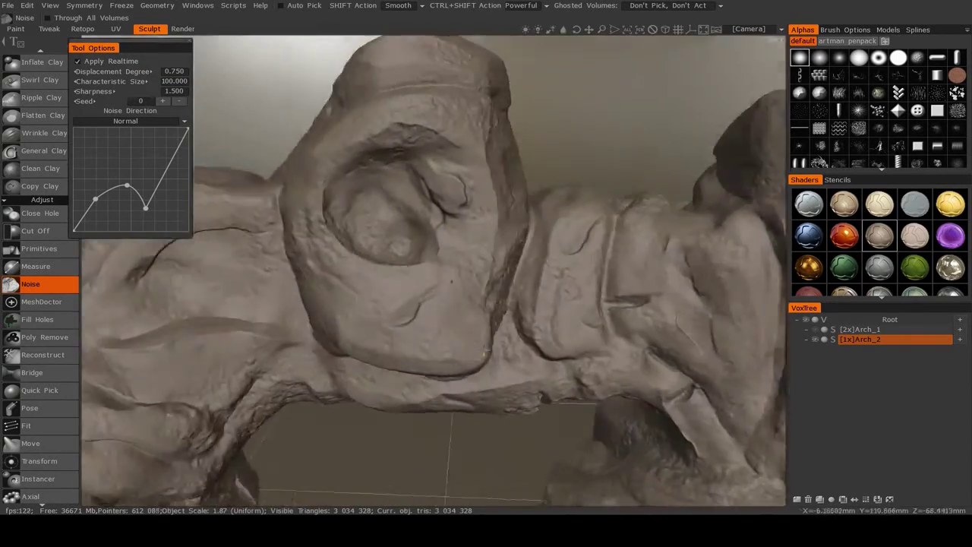
{"action": "left_click_drag", "start_coordinate": [485, 354], "coordinate": [511, 319], "text": "alt"}
{"action": "right_click_drag", "start_coordinate": [510, 319], "coordinate": [522, 328], "text": "alt"}
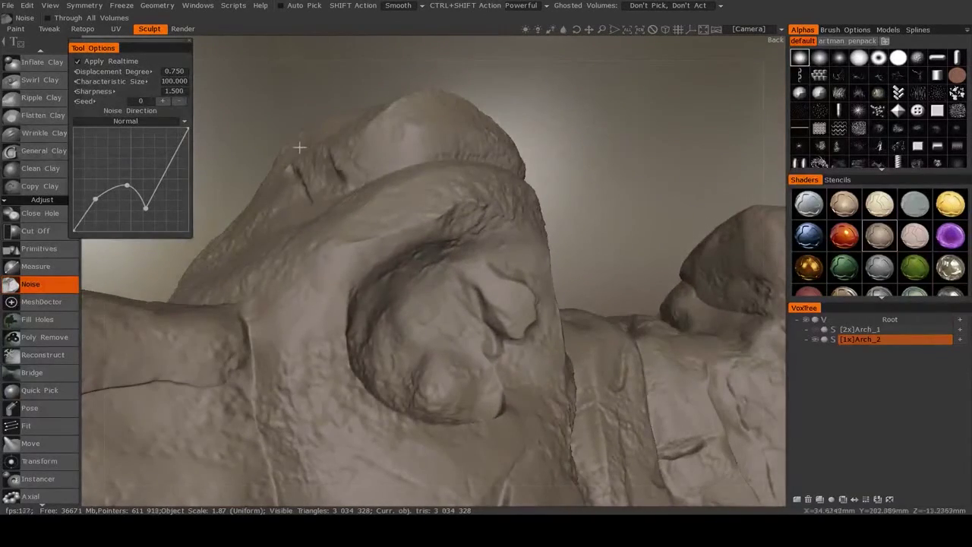
{"action": "left_click_drag", "start_coordinate": [301, 148], "coordinate": [317, 193], "text": "alt"}
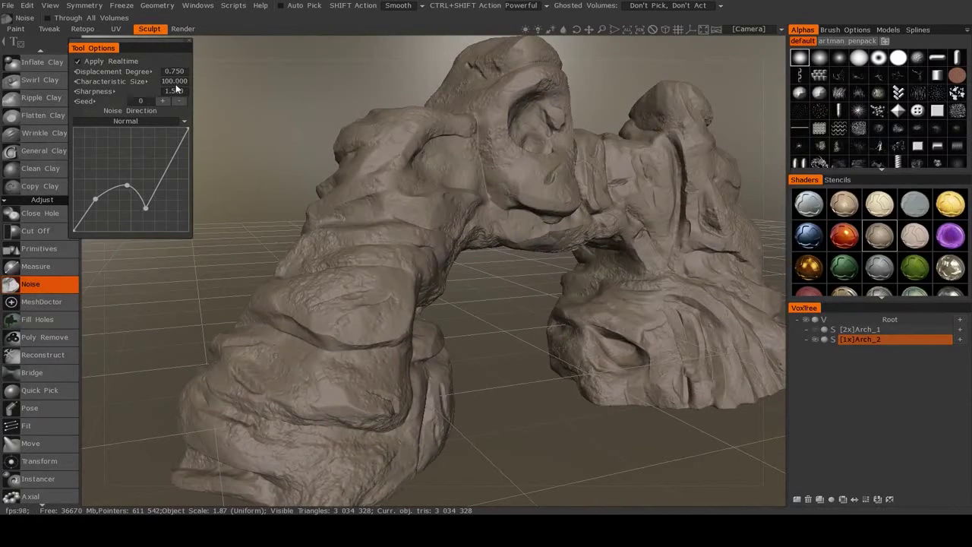
Set the noise characteristic size to 110 and the displacement degree to 0.6.
{"action": "double_click", "coordinate": [174, 81]}
{"action": "key", "text": "Return"}
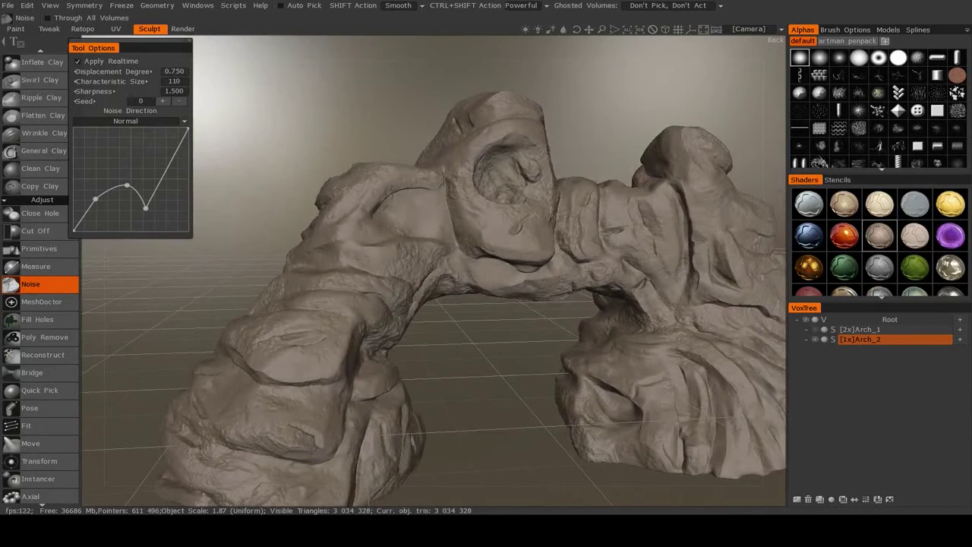
{"action": "double_click", "coordinate": [173, 70]}
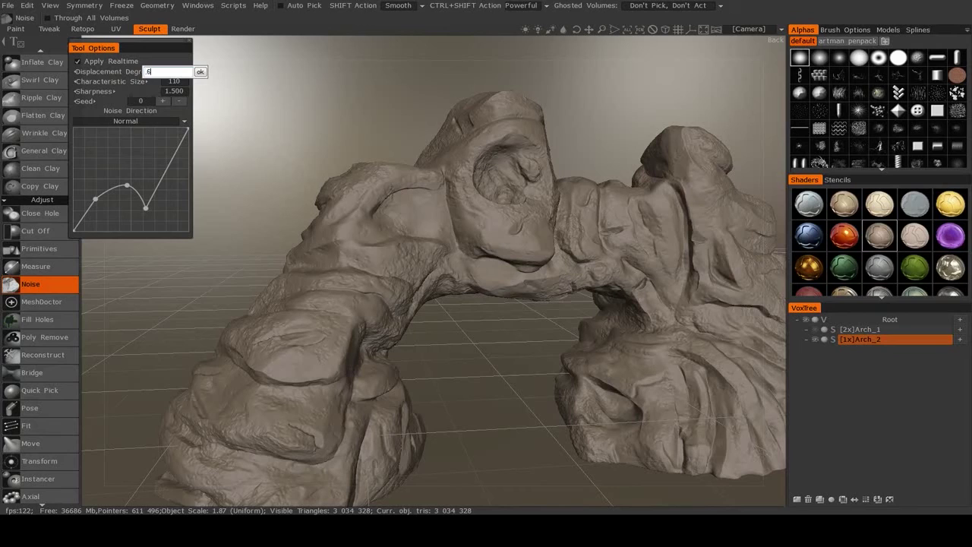
{"action": "key", "text": "Return"}
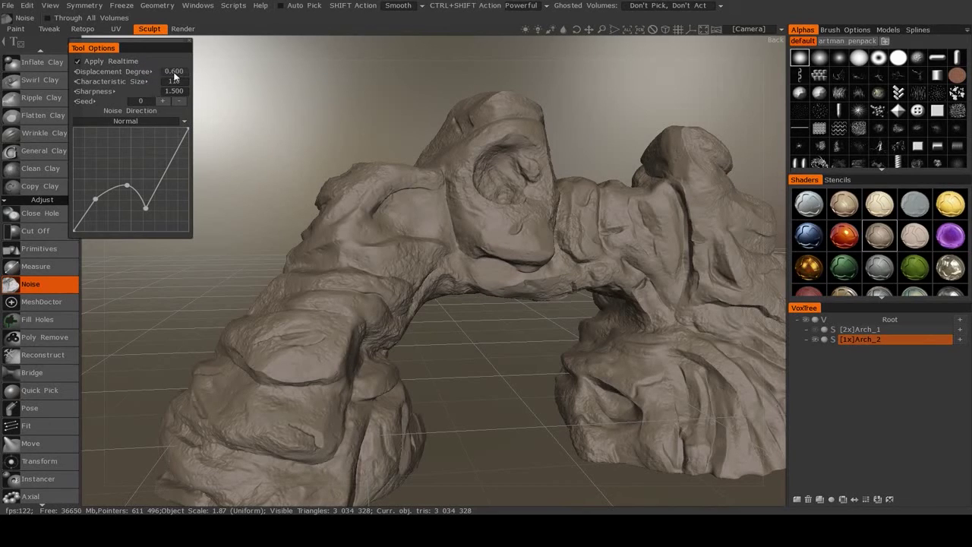
Examine the noise texture around the hollow and over the whole arch from several angles.
{"action": "left_click_drag", "start_coordinate": [521, 347], "coordinate": [414, 302]}
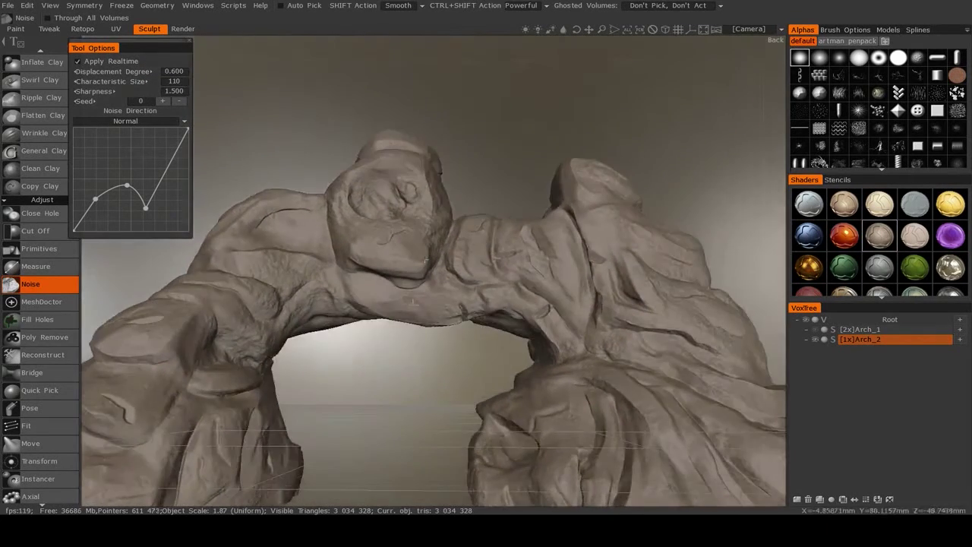
{"action": "right_click_drag", "start_coordinate": [414, 302], "coordinate": [354, 352], "text": "alt"}
{"action": "middle_click_drag", "start_coordinate": [354, 352], "coordinate": [389, 400], "text": "alt"}
{"action": "left_click_drag", "start_coordinate": [389, 399], "coordinate": [463, 415], "text": "alt"}
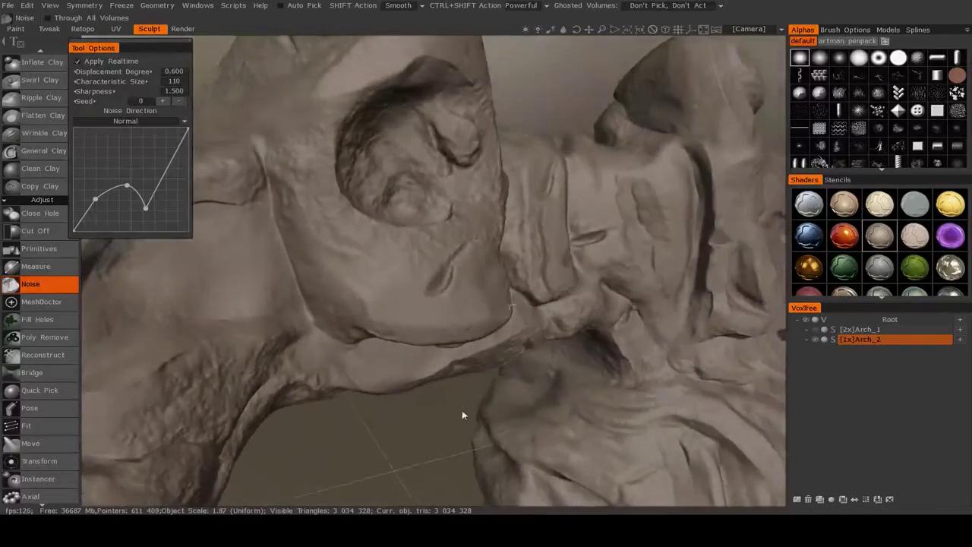
{"action": "right_click_drag", "start_coordinate": [462, 415], "coordinate": [434, 402], "text": "alt"}
{"action": "left_click_drag", "start_coordinate": [434, 402], "coordinate": [395, 334], "text": "alt"}
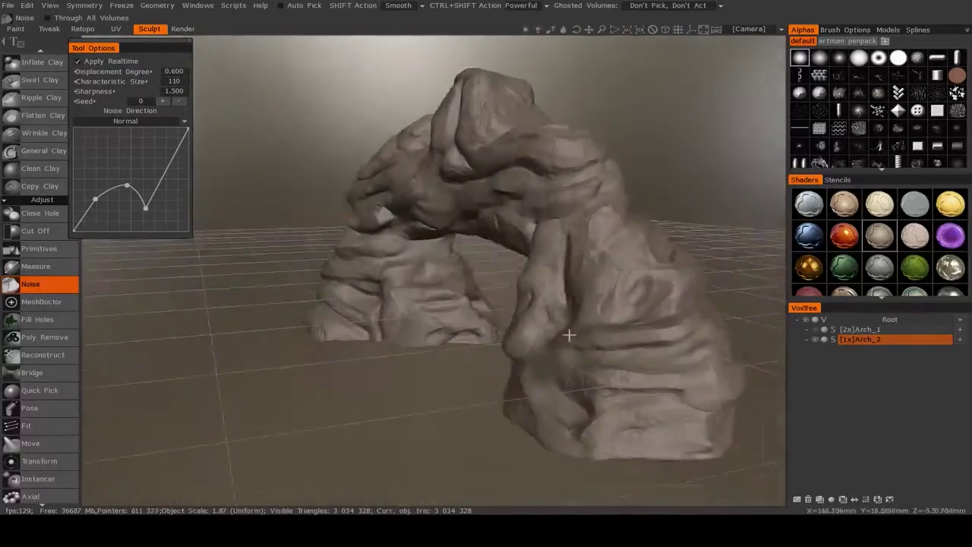
{"action": "right_click_drag", "start_coordinate": [395, 334], "coordinate": [413, 354], "text": "alt"}
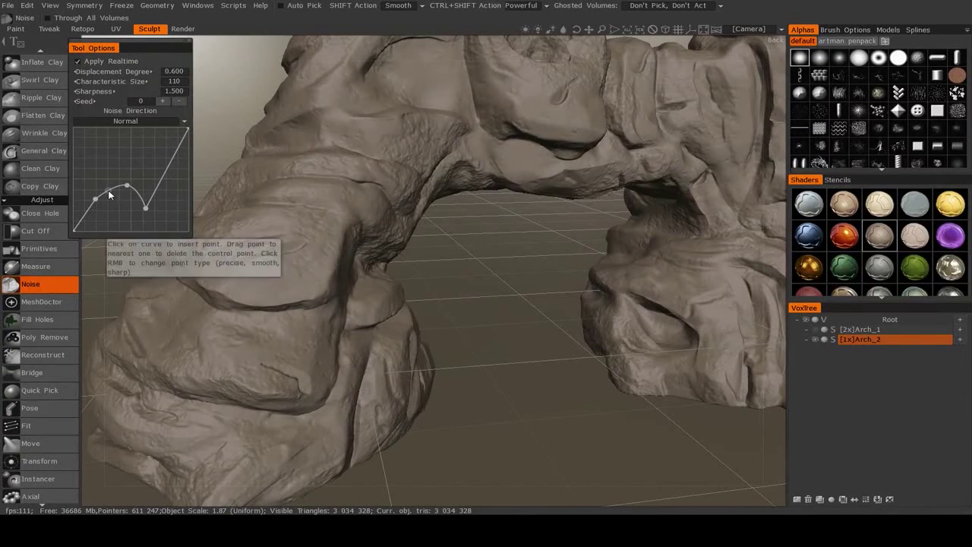
Add a noise curve point between the first two peaks, pull it down into a dip, and check the surface.
{"action": "left_click_drag", "start_coordinate": [111, 204], "coordinate": [111, 211]}
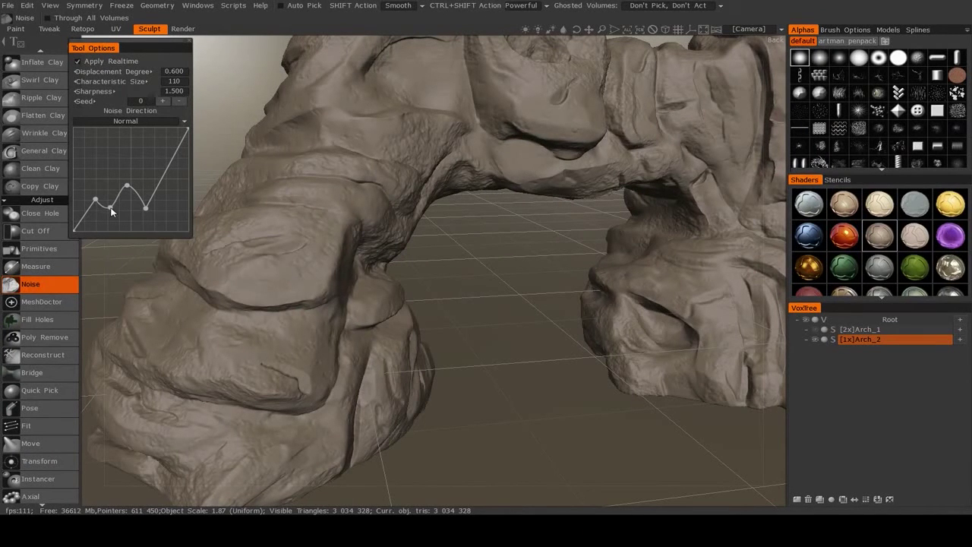
{"action": "middle_click_drag", "start_coordinate": [447, 228], "coordinate": [444, 325], "text": "alt"}
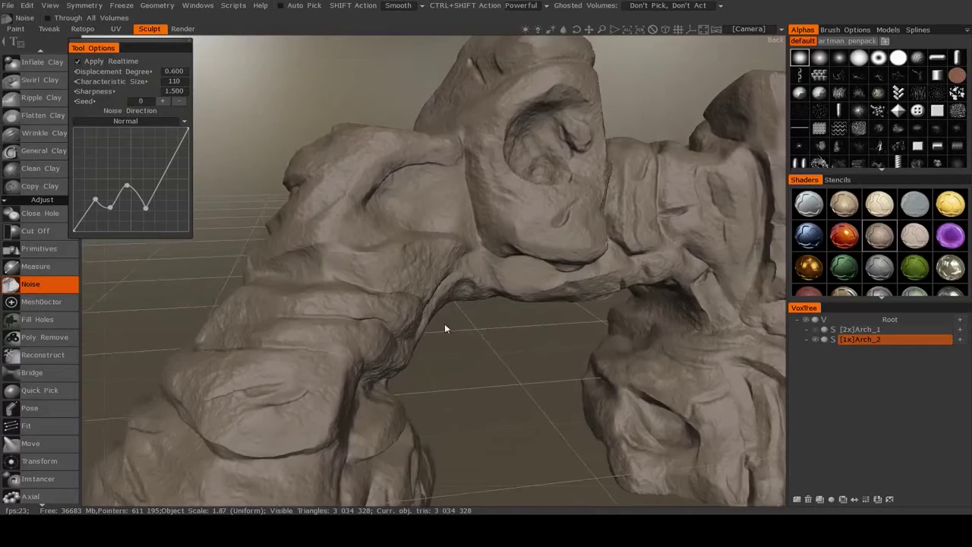
{"action": "left_click_drag", "start_coordinate": [444, 325], "coordinate": [444, 320], "text": "alt"}
{"action": "scroll", "coordinate": [446, 323], "scroll_direction": "up", "scroll_amount": 3}
{"action": "left_click_drag", "start_coordinate": [546, 251], "coordinate": [651, 239], "text": "alt"}
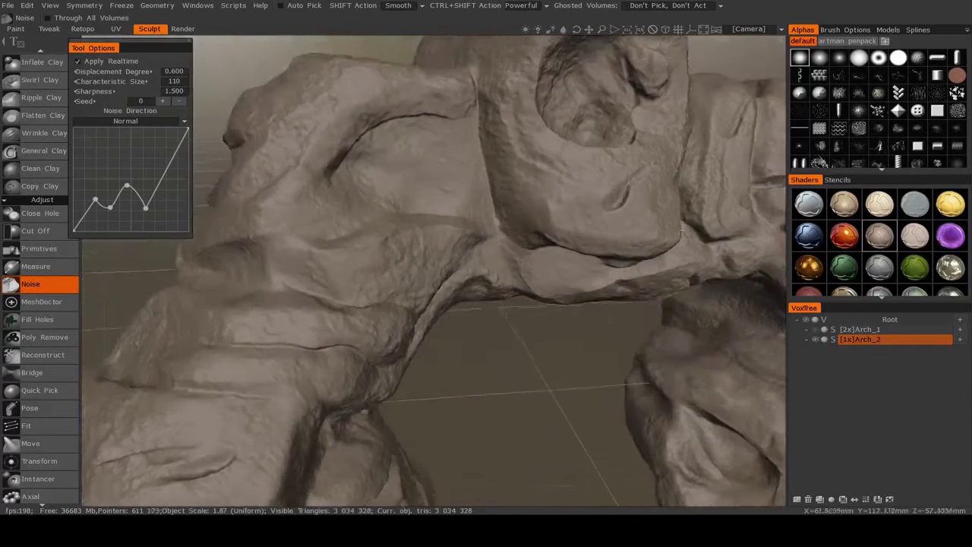
{"action": "middle_click_drag", "start_coordinate": [650, 238], "coordinate": [706, 281], "text": "alt"}
{"action": "left_click_drag", "start_coordinate": [706, 281], "coordinate": [730, 289], "text": "alt"}
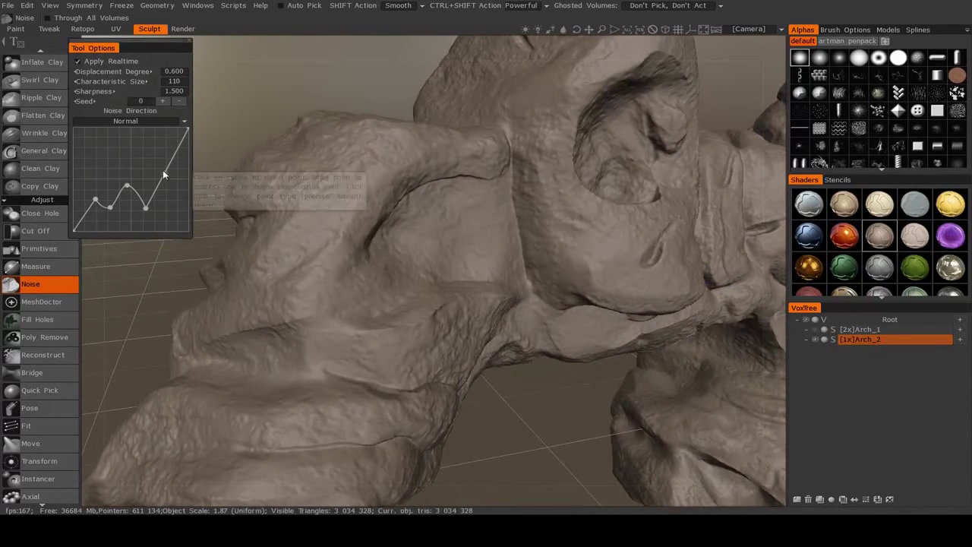
Try an extra control point at several positions on the noise curve's last rising segment and remove it.
{"action": "left_click_drag", "start_coordinate": [164, 172], "coordinate": [158, 161]}
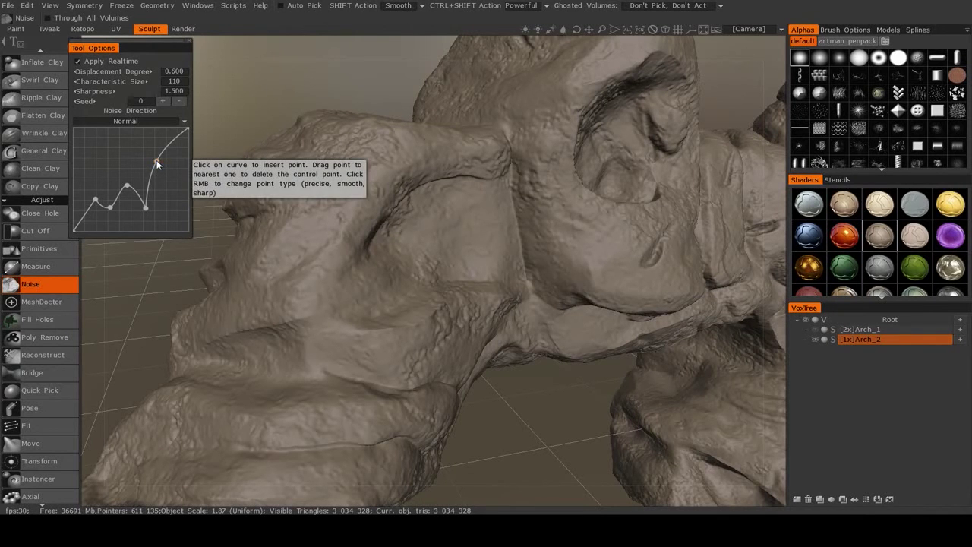
{"action": "left_click_drag", "start_coordinate": [169, 165], "coordinate": [179, 171]}
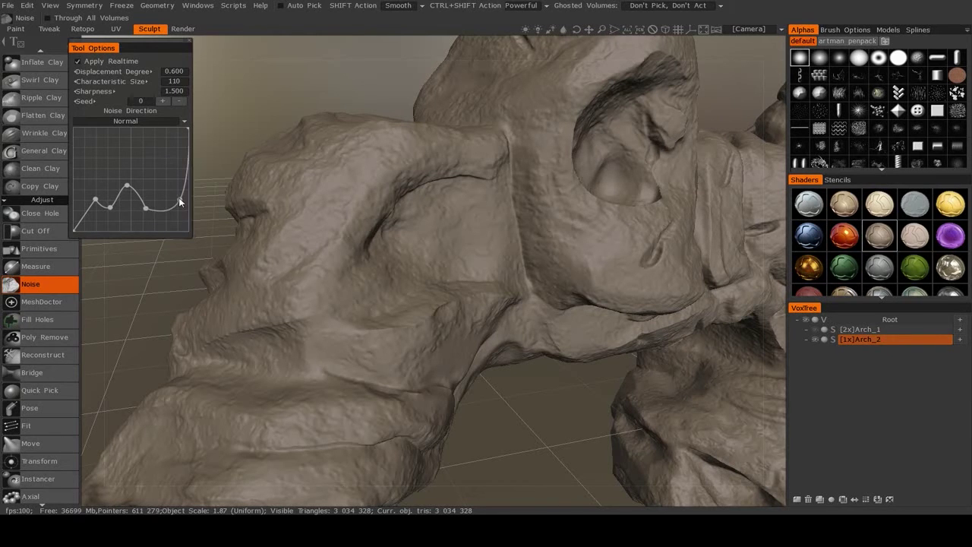
{"action": "left_click_drag", "start_coordinate": [176, 193], "coordinate": [172, 192]}
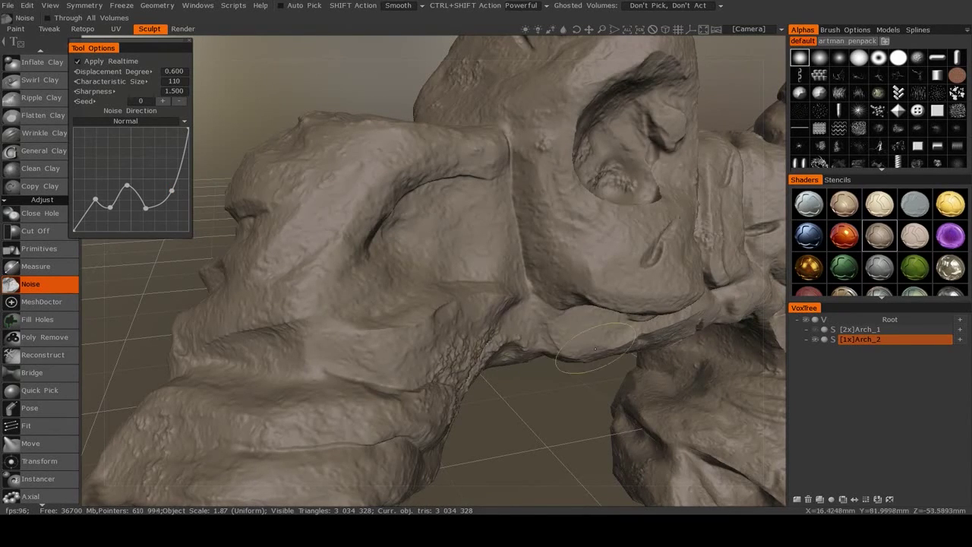
{"action": "key", "text": "ctrl+z"}
{"action": "scroll", "coordinate": [509, 363], "scroll_direction": "up", "scroll_amount": 5}
{"action": "mouse_move", "coordinate": [509, 362]}
{"action": "left_mouse_down"}
{"action": "mouse_move", "coordinate": [487, 345]}
{"action": "mouse_move", "coordinate": [498, 355]}
{"action": "left_mouse_up"}
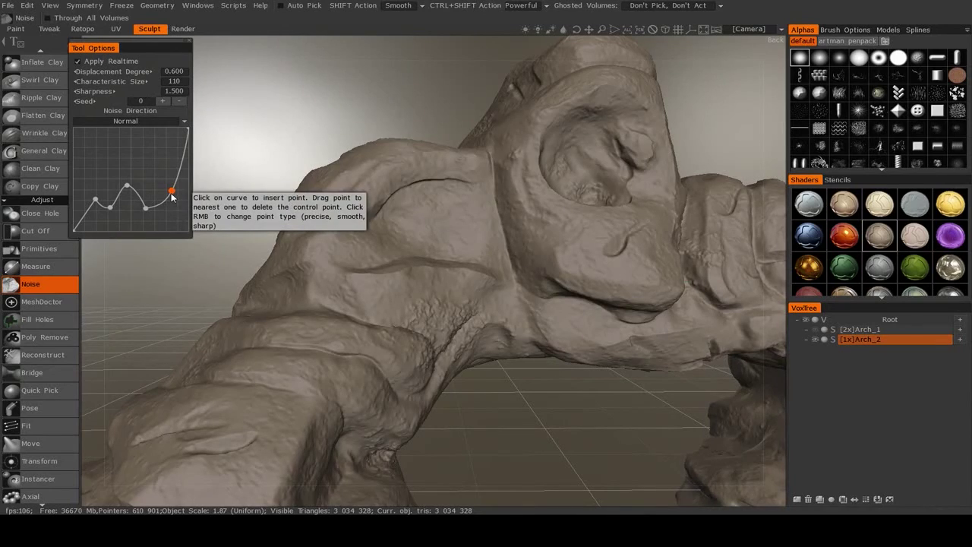
{"action": "left_click_drag", "start_coordinate": [173, 192], "coordinate": [199, 192]}
Add a control point on the noise curve's last rising segment, move it slightly, and give it a hard corner.
{"action": "scroll", "coordinate": [430, 261], "scroll_direction": "down", "scroll_amount": 5}
{"action": "left_click_drag", "start_coordinate": [448, 292], "coordinate": [458, 309]}
{"action": "middle_click_drag", "start_coordinate": [520, 332], "coordinate": [377, 283]}
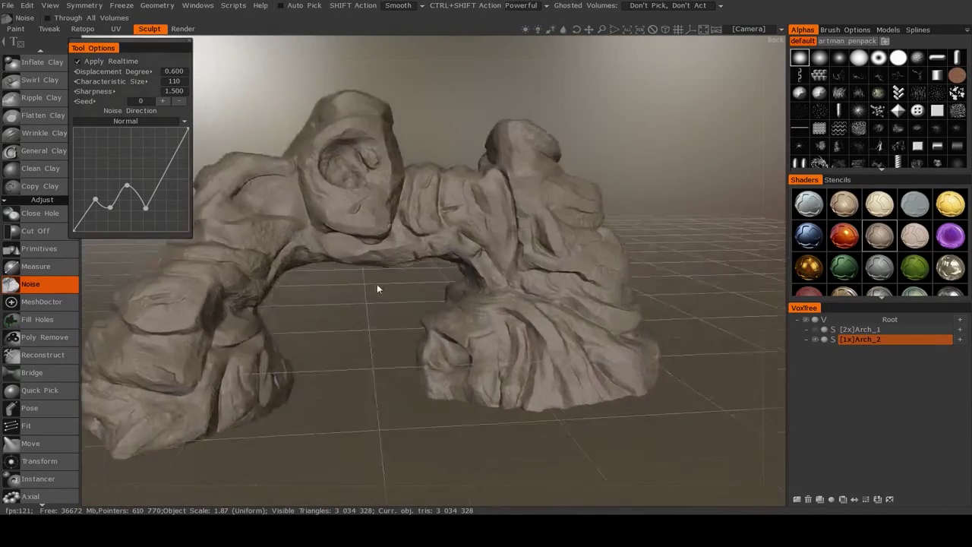
{"action": "scroll", "coordinate": [357, 289], "scroll_direction": "up", "scroll_amount": 5}
{"action": "left_click_drag", "start_coordinate": [336, 295], "coordinate": [407, 329]}
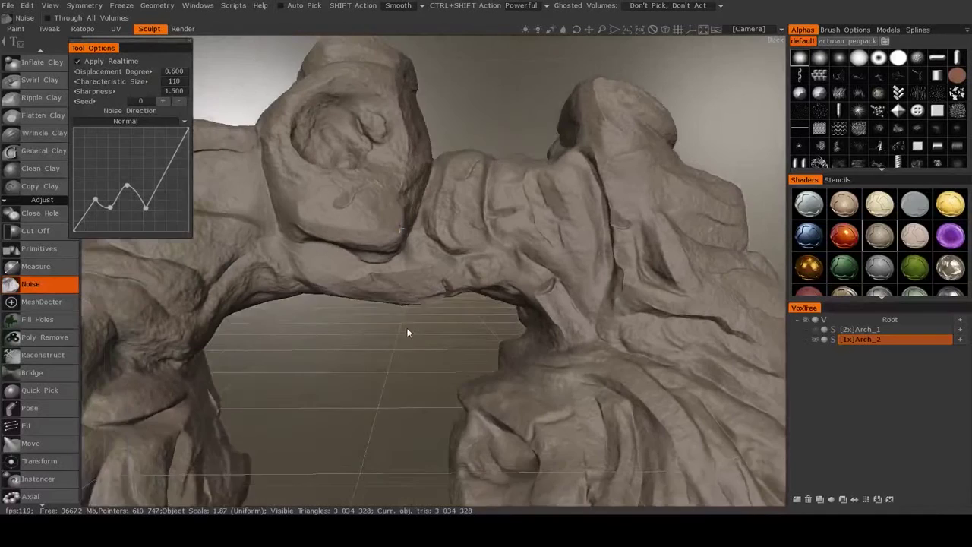
{"action": "scroll", "coordinate": [426, 334], "scroll_direction": "up", "scroll_amount": 3}
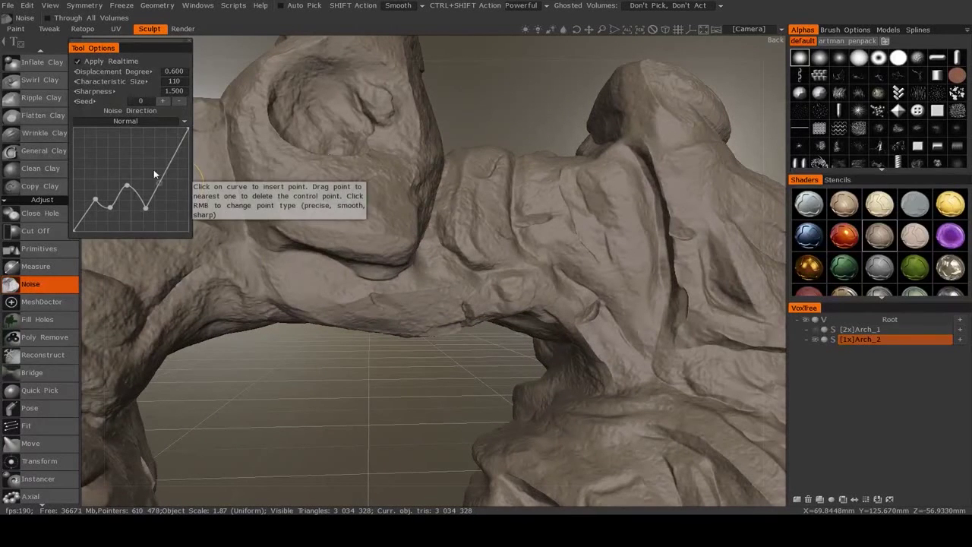
{"action": "left_click", "coordinate": [153, 169]}
{"action": "left_click_drag", "start_coordinate": [152, 171], "coordinate": [158, 174]}
{"action": "right_click", "coordinate": [158, 173]}
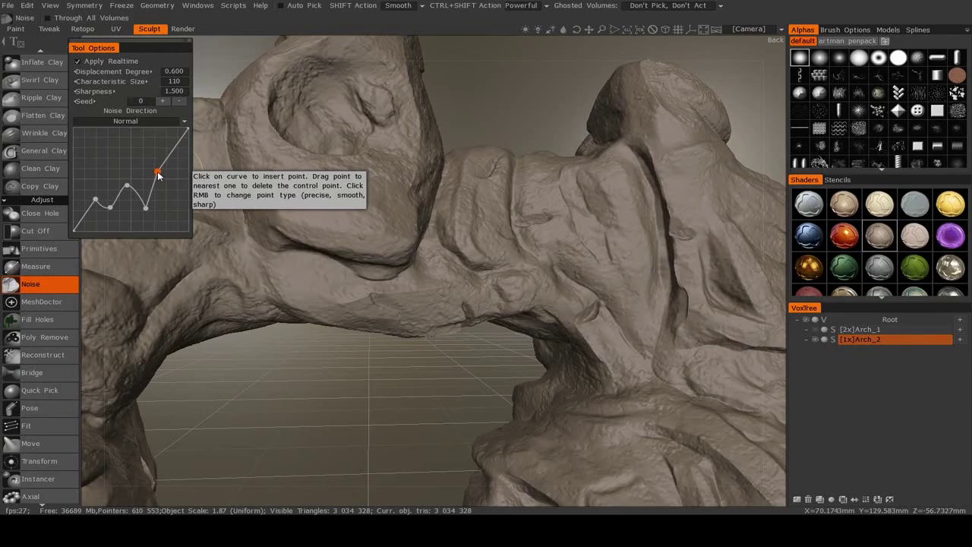
Try a noise displacement degree of -0.25 and check the surface up close and over the whole arch.
{"action": "middle_click_drag", "start_coordinate": [420, 238], "coordinate": [611, 224]}
{"action": "left_click_drag", "start_coordinate": [610, 225], "coordinate": [418, 294], "text": "alt"}
{"action": "scroll", "coordinate": [418, 297], "scroll_direction": "up", "scroll_amount": 2}
{"action": "middle_click_drag", "start_coordinate": [325, 190], "coordinate": [357, 199]}
{"action": "left_click", "coordinate": [148, 70]}
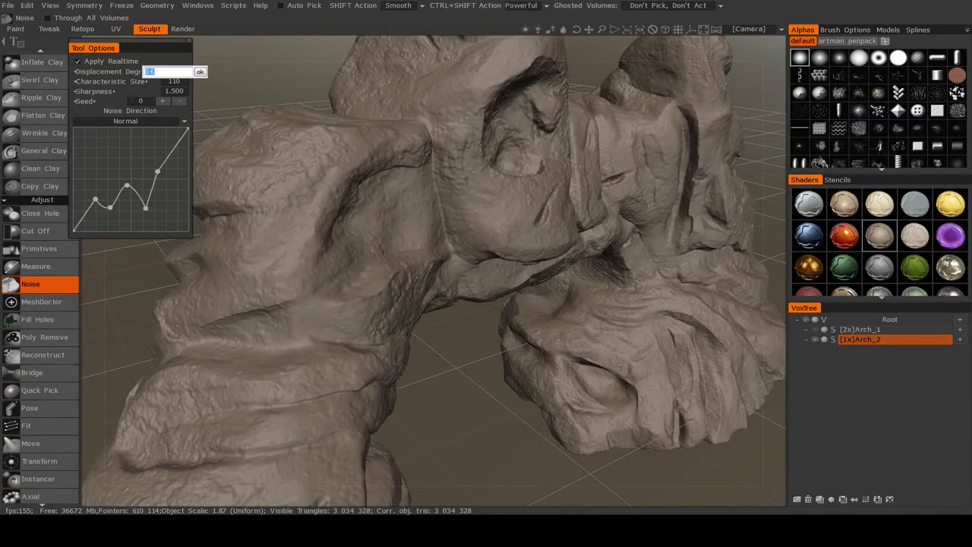
{"action": "type", "text": "-.25"}
{"action": "key", "text": "Return"}
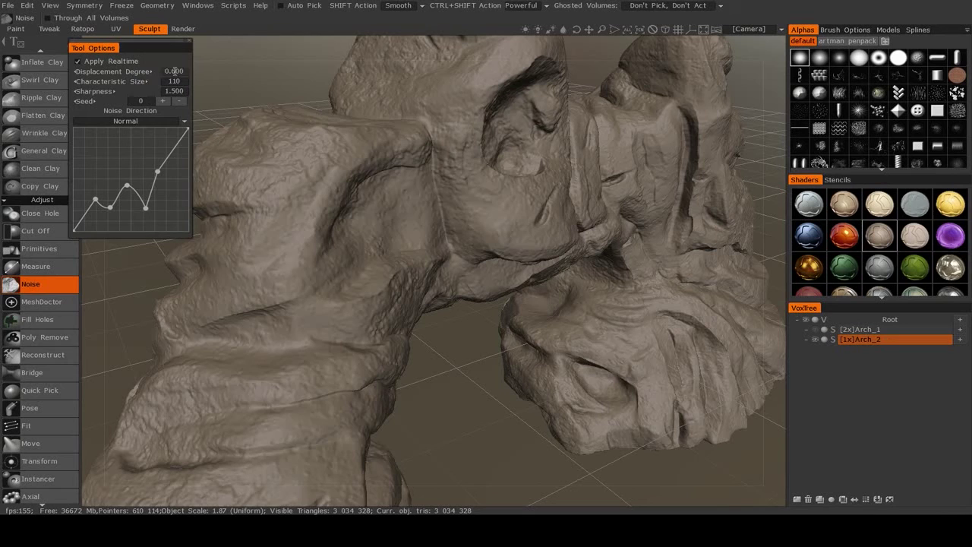
{"action": "left_click_drag", "start_coordinate": [334, 250], "coordinate": [372, 247], "text": "alt"}
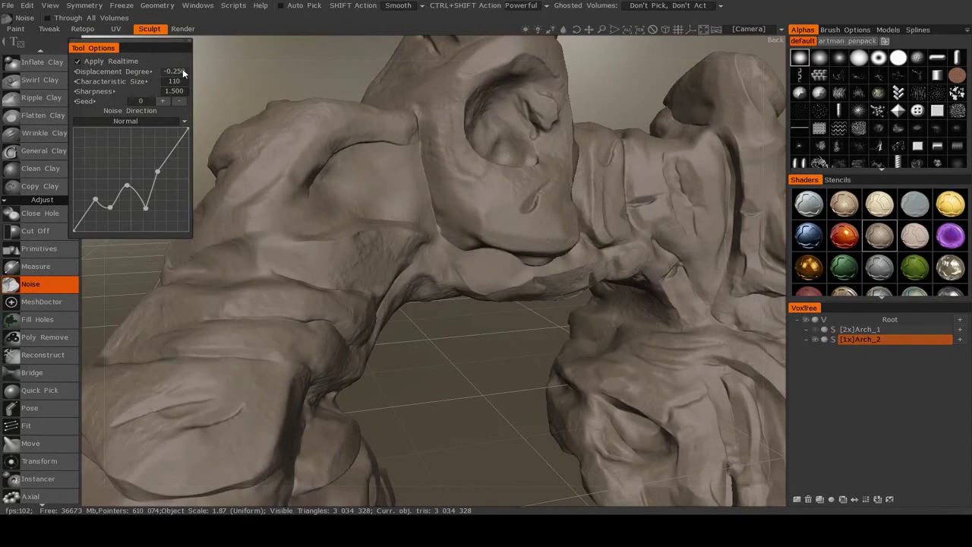
{"action": "key", "text": "KP_5"}
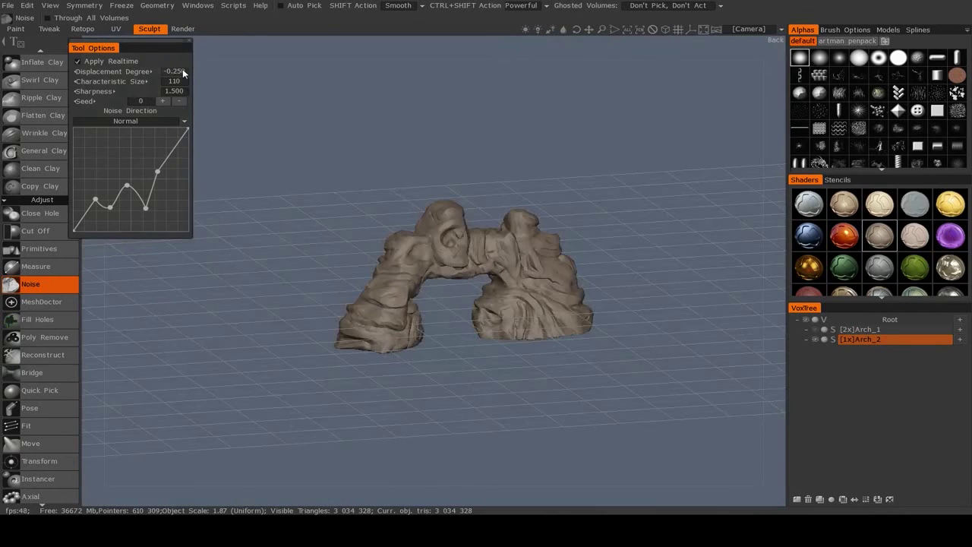
{"action": "left_click_drag", "start_coordinate": [334, 273], "coordinate": [308, 225], "text": "alt"}
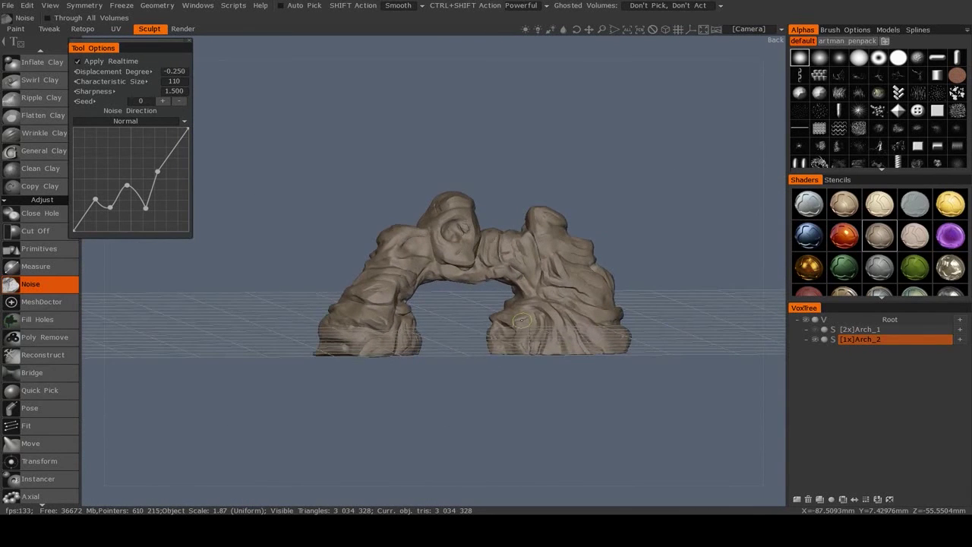
{"action": "key", "text": "KP_5"}
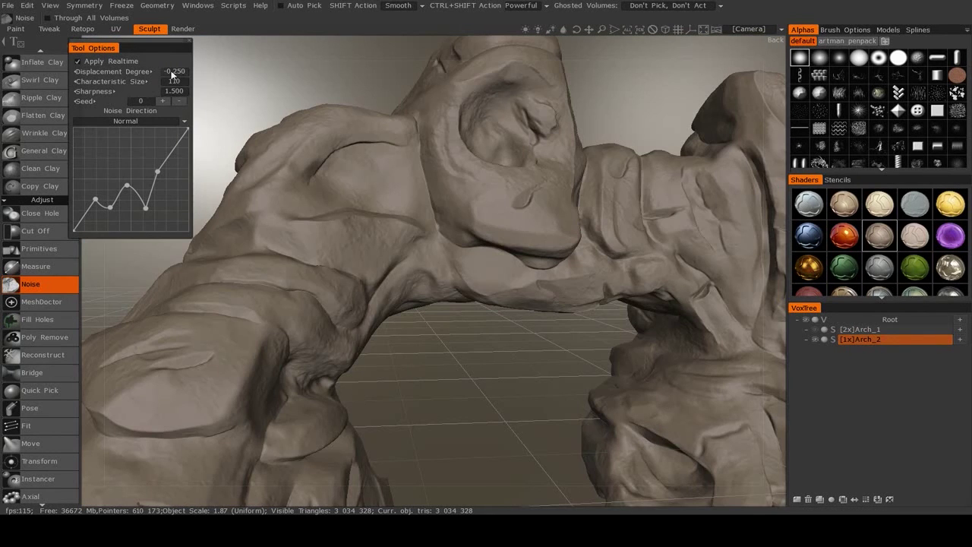
Set the noise displacement degree to 0.5, check the arch surface, and reduce the degree to 0.4.
{"action": "left_click", "coordinate": [173, 72]}
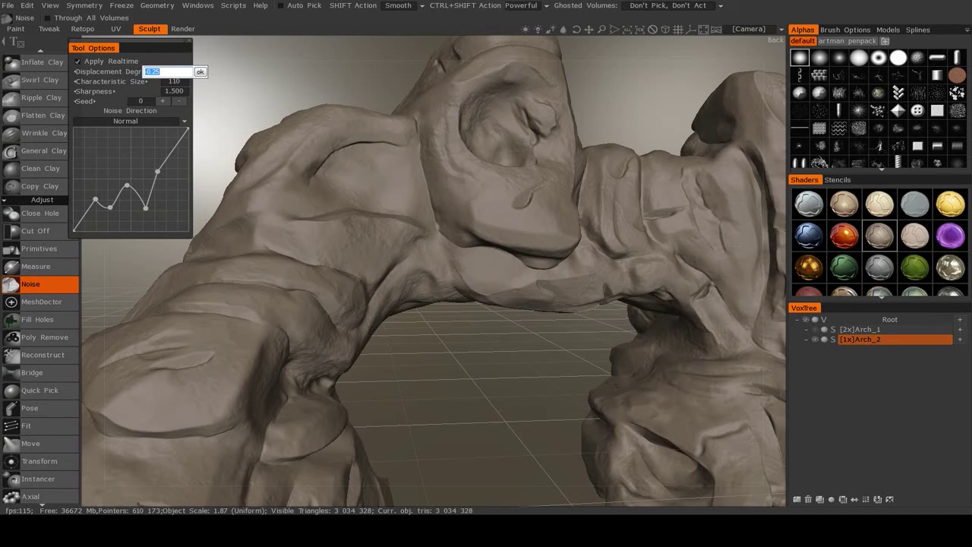
{"action": "key", "text": "Return"}
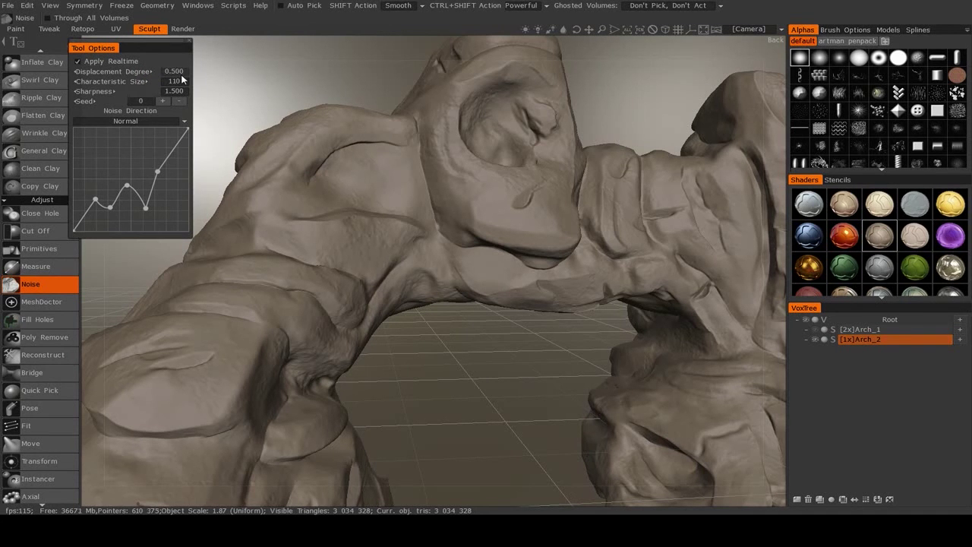
{"action": "left_click_drag", "start_coordinate": [505, 359], "coordinate": [438, 342], "text": "alt"}
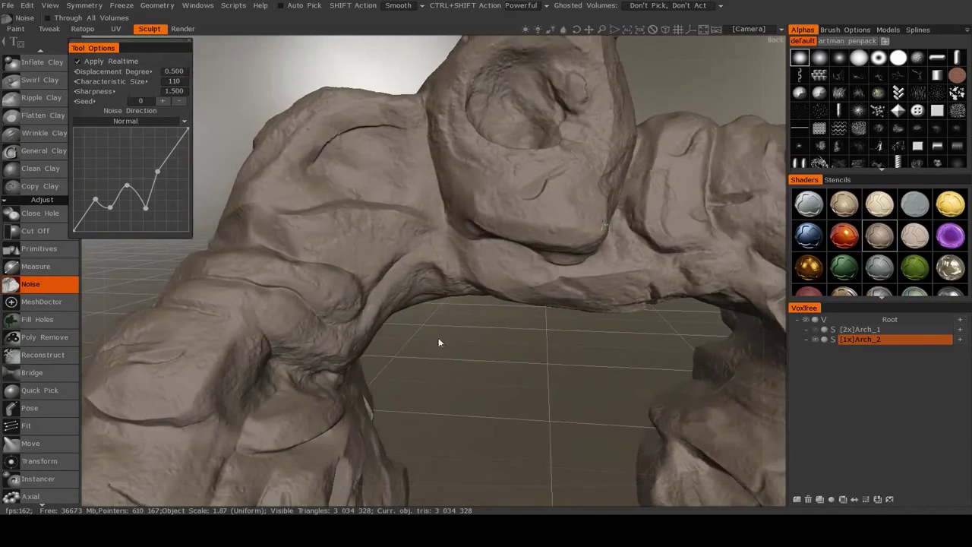
{"action": "left_click", "coordinate": [179, 71]}
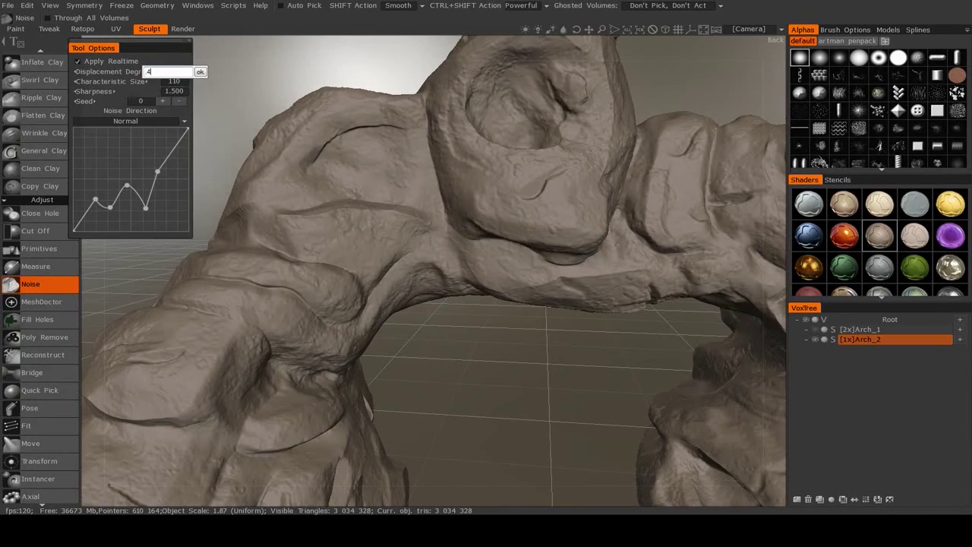
{"action": "key", "text": "Return"}
Examine the noise texture on both sides of the arch, up close and as a whole.
{"action": "left_click_drag", "start_coordinate": [593, 379], "coordinate": [574, 341]}
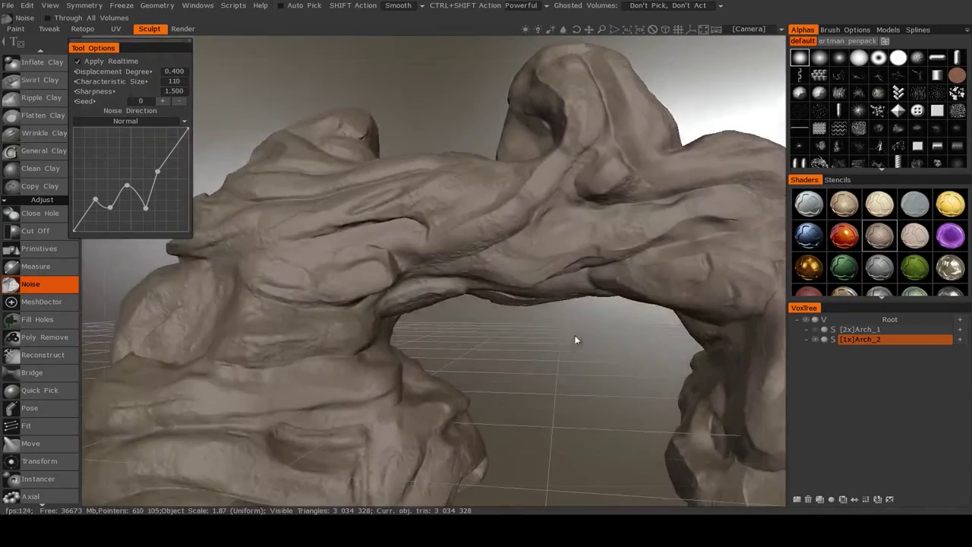
{"action": "left_click_drag", "start_coordinate": [486, 382], "coordinate": [443, 347]}
{"action": "scroll", "coordinate": [452, 379], "scroll_direction": "up", "scroll_amount": 3}
{"action": "right_click_drag", "start_coordinate": [443, 347], "coordinate": [419, 331]}
{"action": "mouse_move", "coordinate": [419, 331]}
{"action": "left_mouse_down"}
{"action": "mouse_move", "coordinate": [437, 335]}
{"action": "mouse_move", "coordinate": [423, 318]}
{"action": "left_mouse_up"}
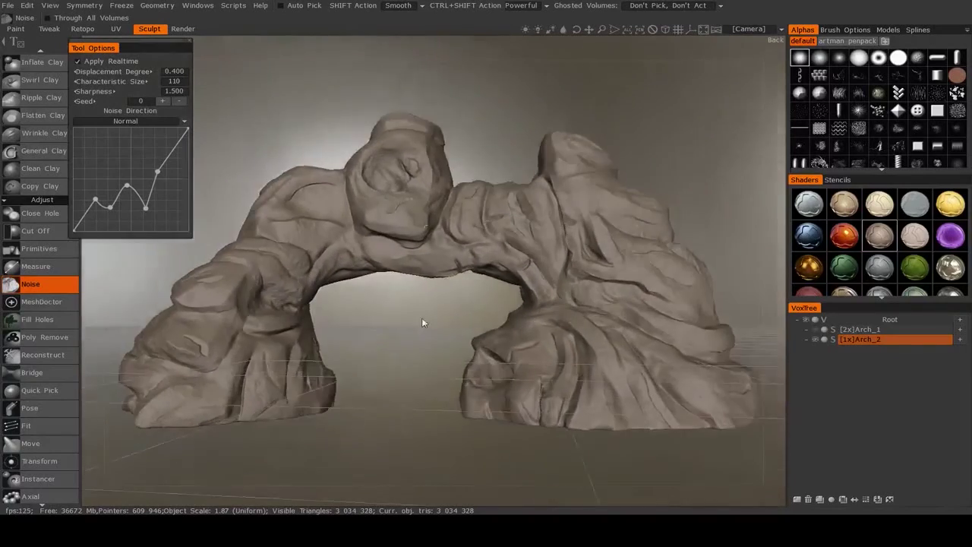
{"action": "right_click_drag", "start_coordinate": [422, 319], "coordinate": [483, 325]}
{"action": "left_click_drag", "start_coordinate": [482, 328], "coordinate": [265, 366]}
{"action": "scroll", "coordinate": [266, 366], "scroll_direction": "up", "scroll_amount": 2}
{"action": "middle_click_drag", "start_coordinate": [267, 365], "coordinate": [421, 332]}
{"action": "scroll", "coordinate": [327, 332], "scroll_direction": "down", "scroll_amount": 4}
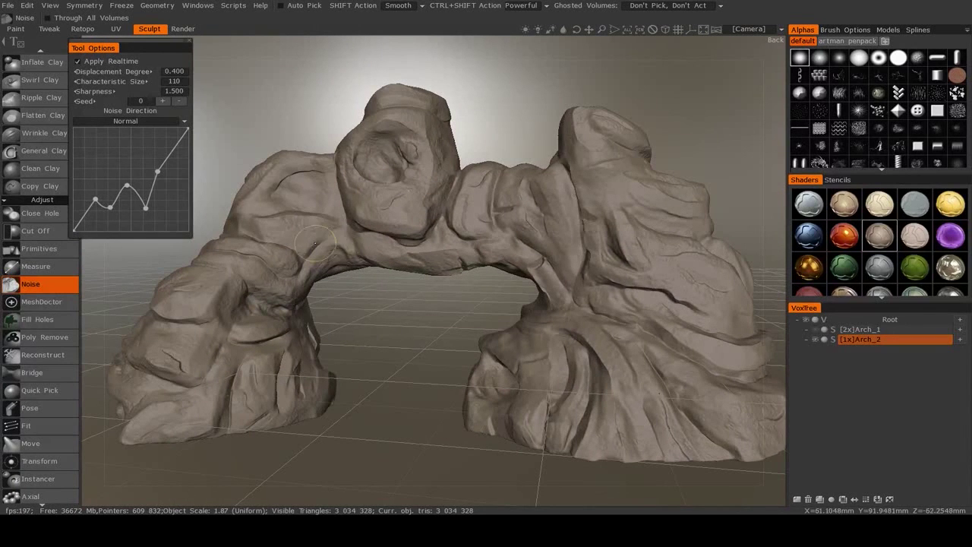
Show the default stencil collection in place of the shaders.
{"action": "left_click", "coordinate": [837, 179]}
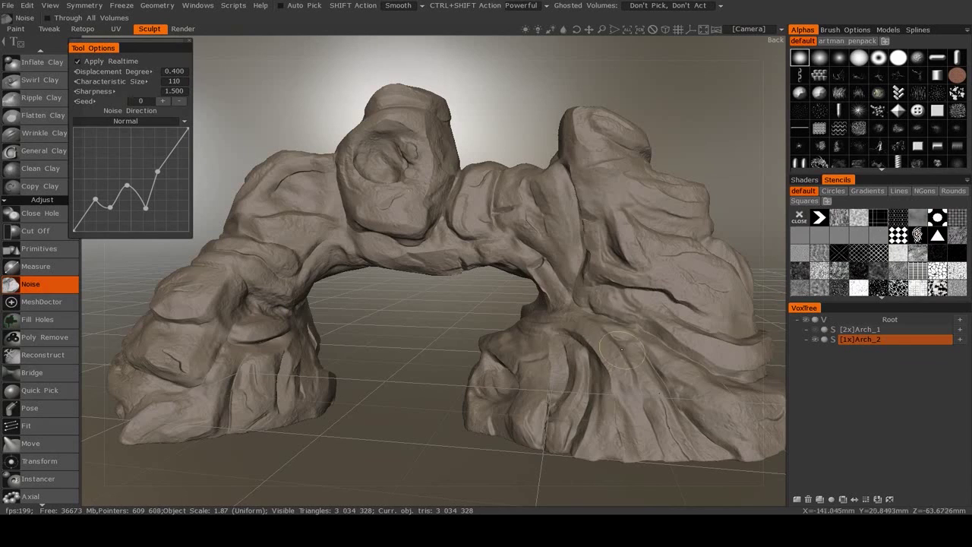